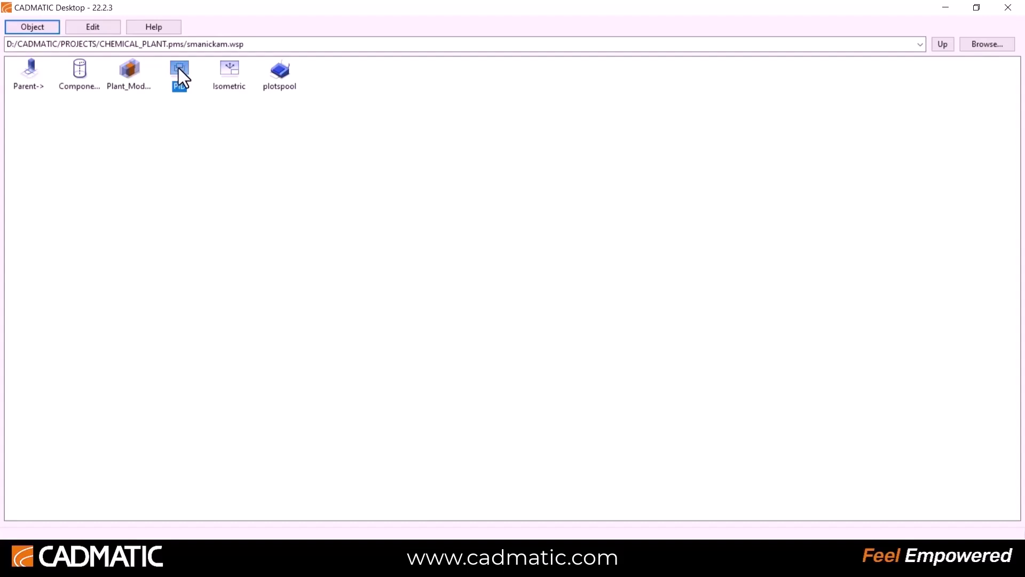
Switch to the P&ID window of the CHEMICAL_PLANT project.
{"action": "left_click", "coordinate": [128, 73]}
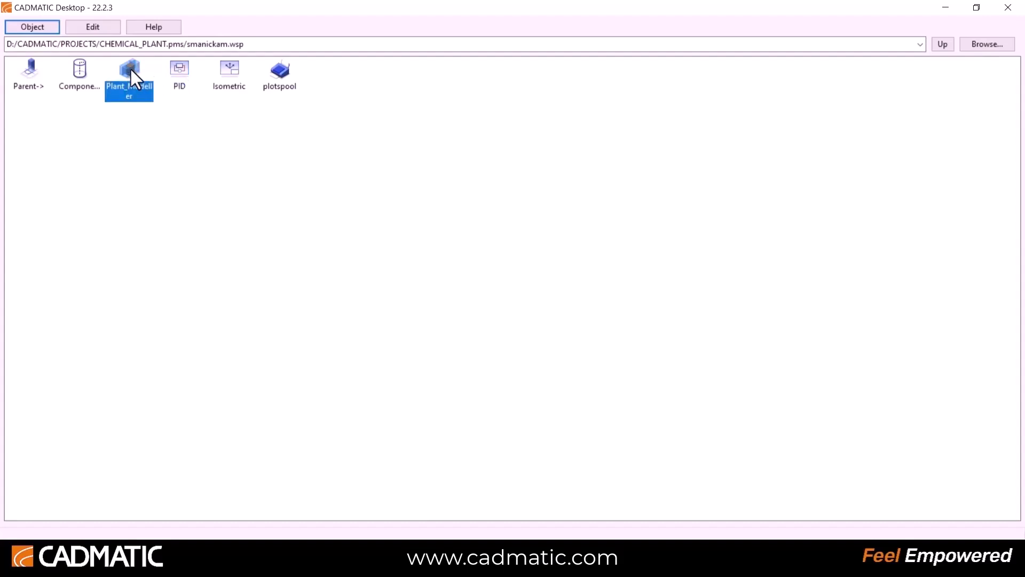
{"action": "double_click", "coordinate": [78, 69]}
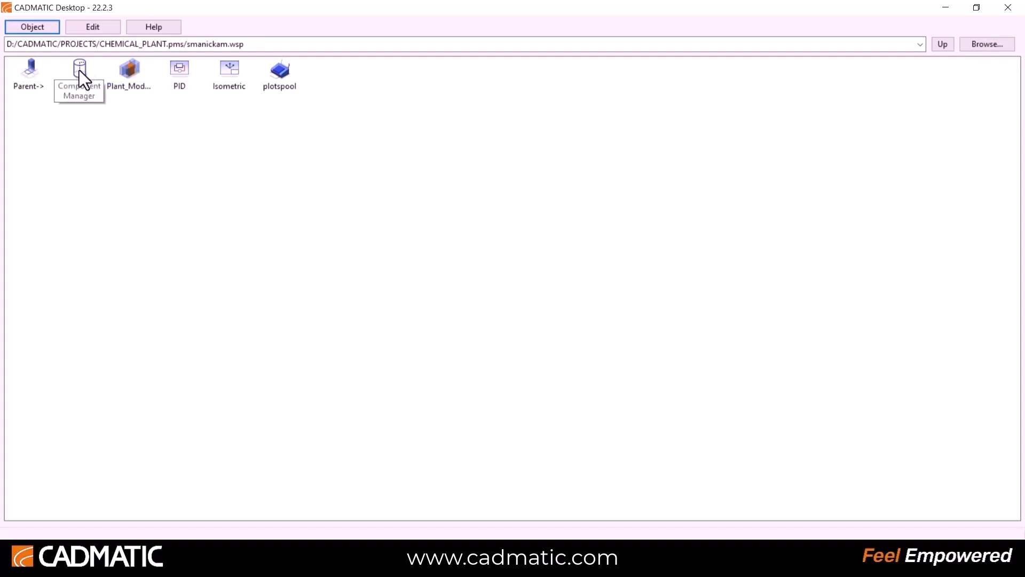
{"action": "left_click", "coordinate": [228, 74]}
{"action": "left_click", "coordinate": [212, 121]}
{"action": "mouse_move", "coordinate": [445, 560]}
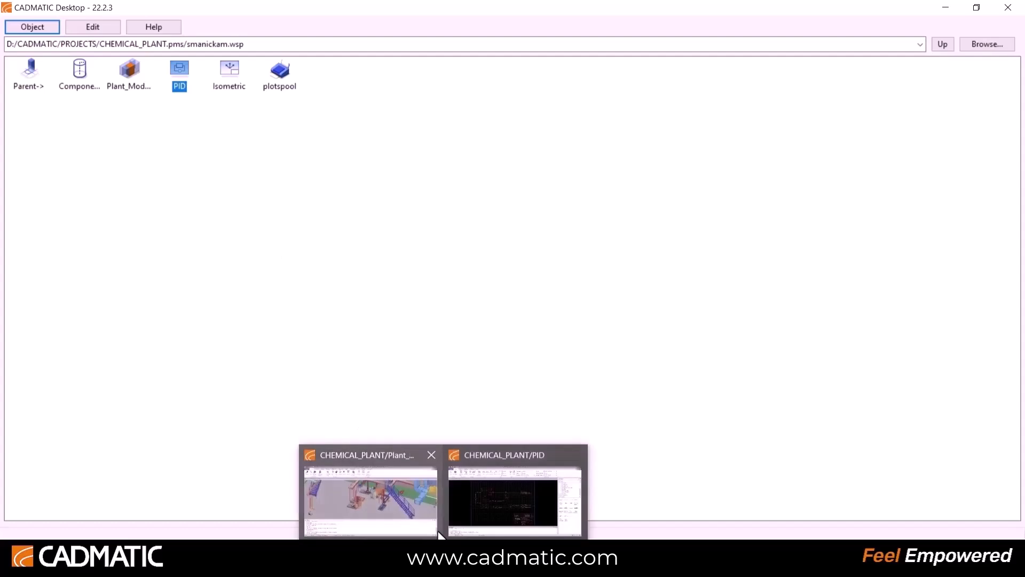
{"action": "left_click", "coordinate": [491, 505]}
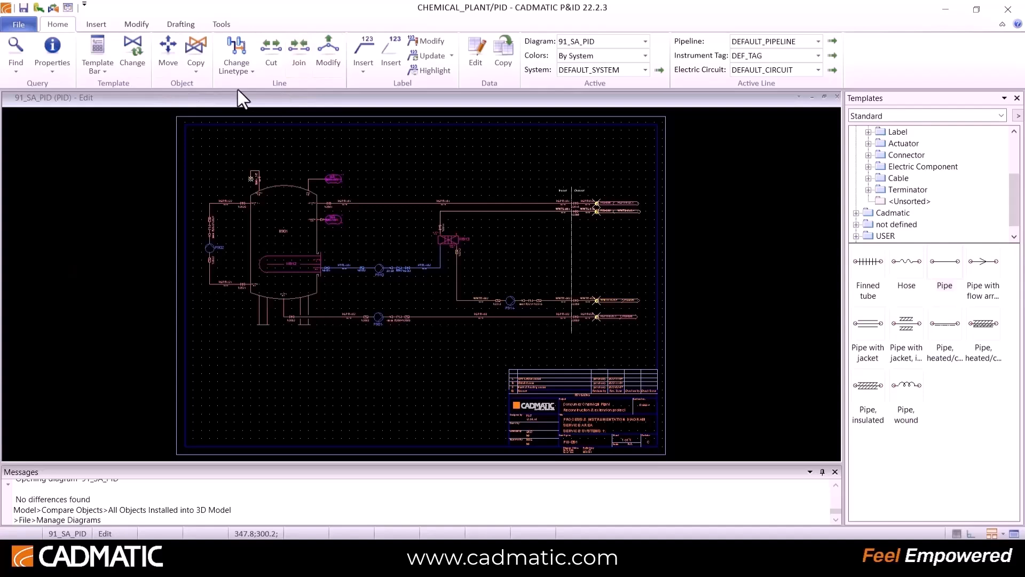
{"action": "left_click", "coordinate": [95, 24]}
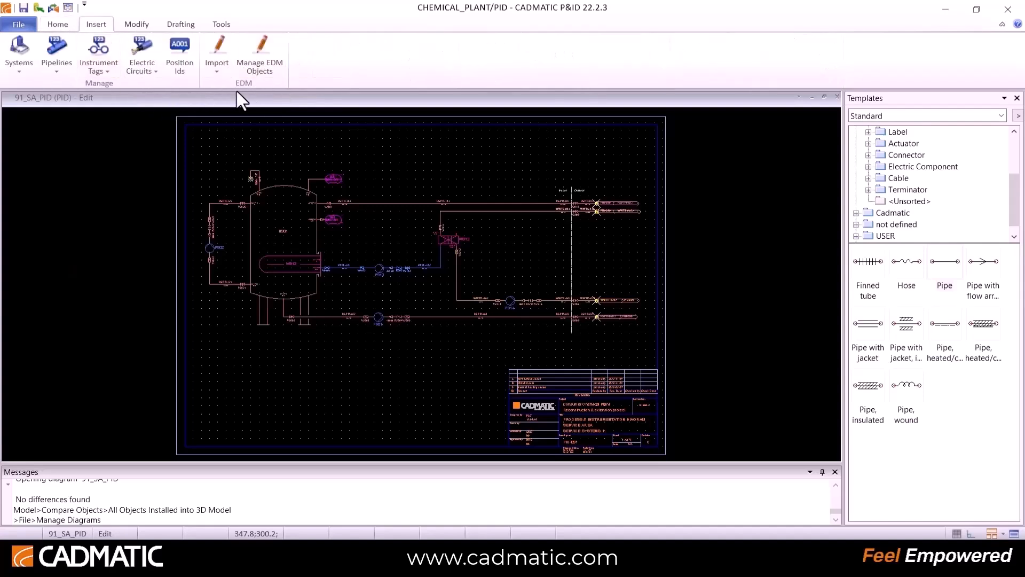
{"action": "left_click", "coordinate": [136, 24]}
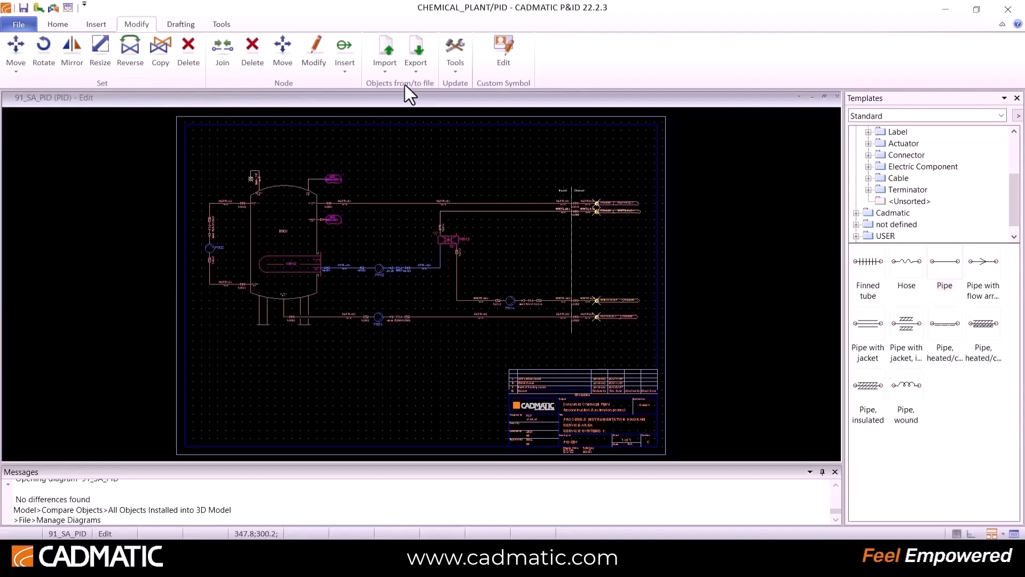
{"action": "left_click", "coordinate": [188, 25]}
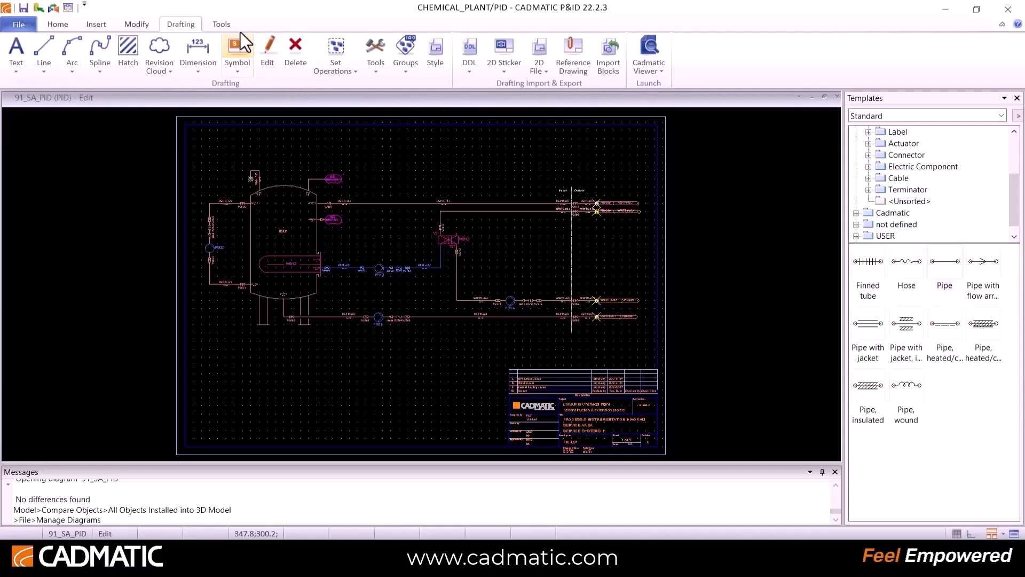
{"action": "left_click", "coordinate": [221, 24]}
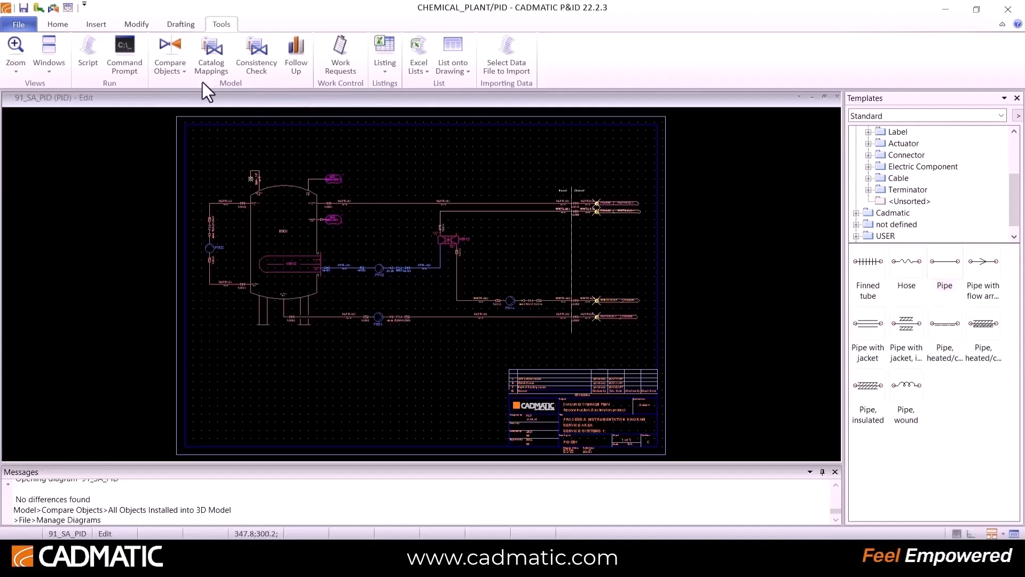
{"action": "left_click", "coordinate": [60, 24]}
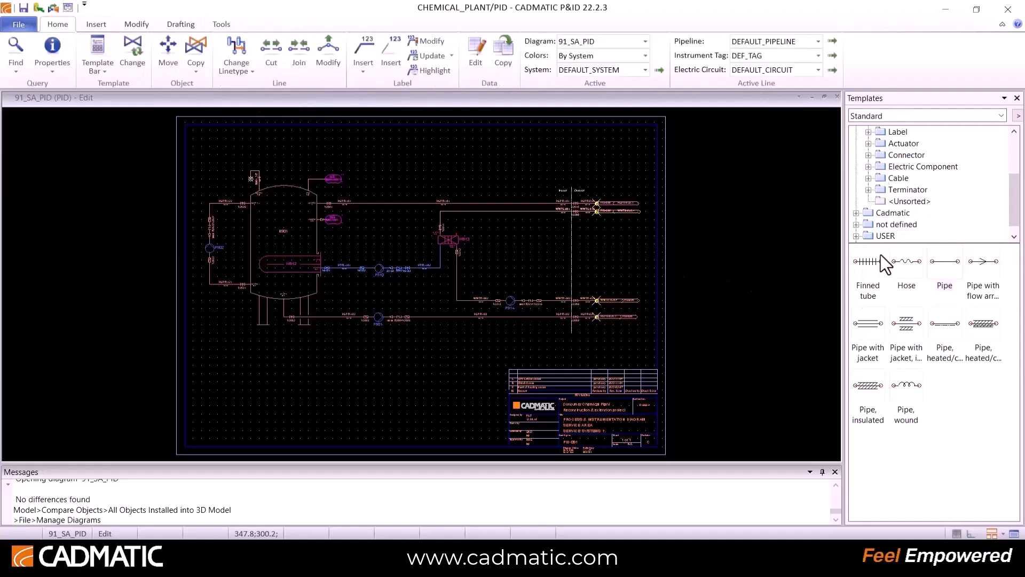
Widen the template palette and examine the Equipment symbols of the DIN library.
{"action": "left_click_drag", "start_coordinate": [844, 288], "coordinate": [590, 289]}
{"action": "scroll", "coordinate": [639, 167], "scroll_direction": "up", "scroll_amount": 3}
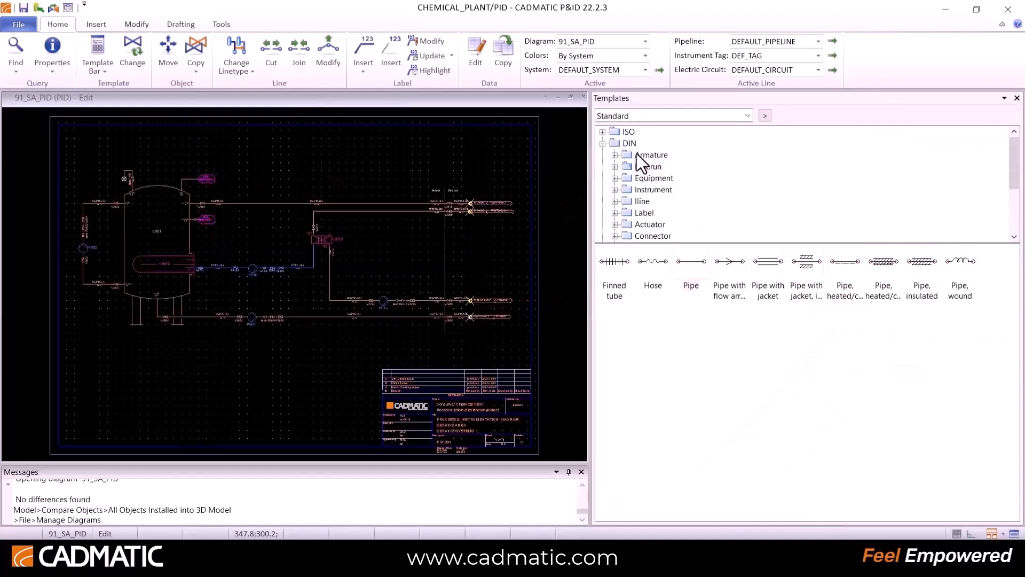
{"action": "double_click", "coordinate": [625, 143]}
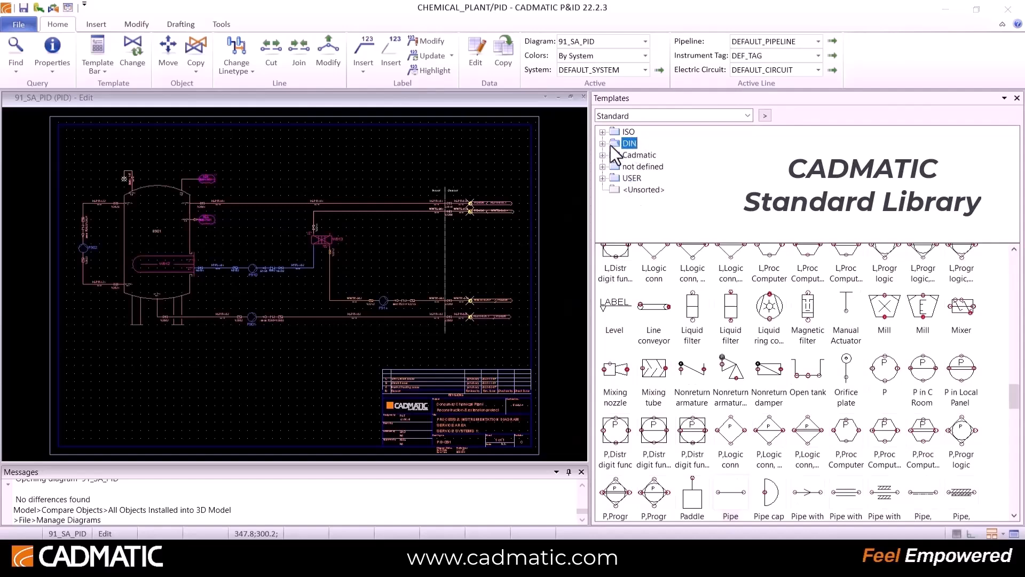
{"action": "left_click", "coordinate": [603, 145]}
{"action": "left_click", "coordinate": [648, 166]}
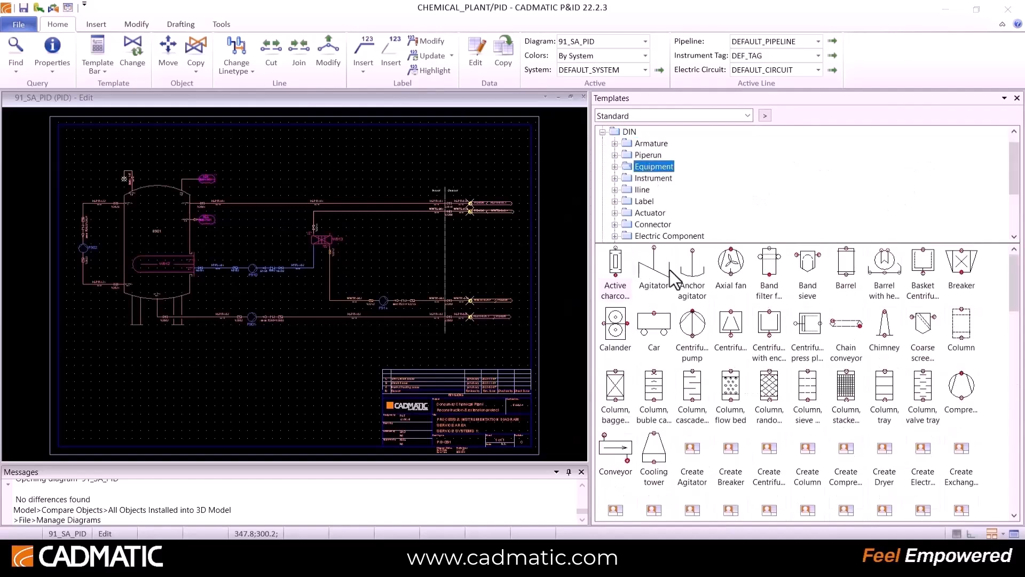
{"action": "scroll", "coordinate": [724, 331], "scroll_direction": "down", "scroll_amount": 5}
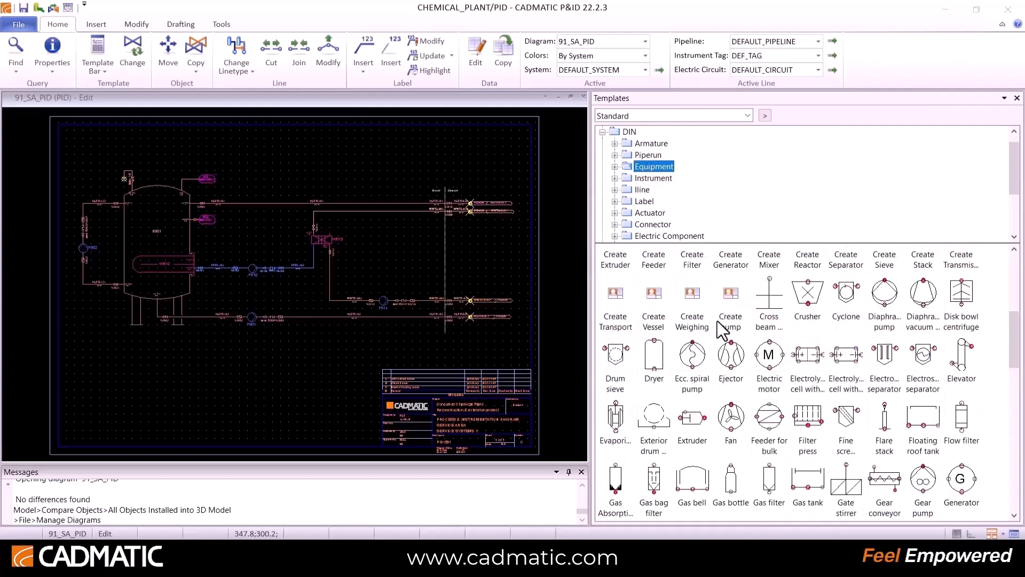
{"action": "scroll", "coordinate": [718, 331], "scroll_direction": "down", "scroll_amount": 3}
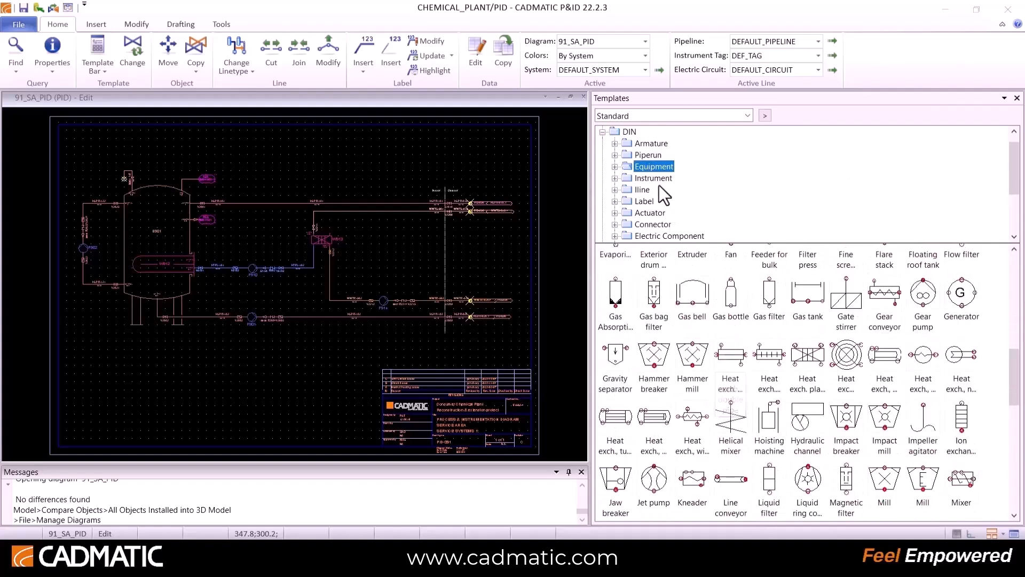
Examine the DIN library's Armature and Instrument symbols, collapse the library and narrow the template palette again.
{"action": "left_click", "coordinate": [646, 153]}
{"action": "left_click", "coordinate": [615, 143]}
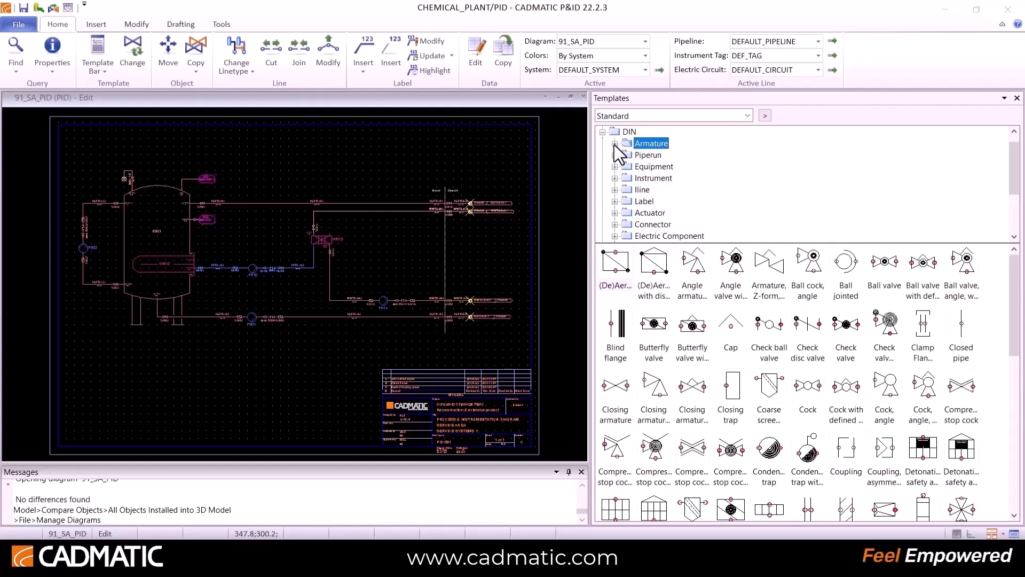
{"action": "scroll", "coordinate": [691, 293], "scroll_direction": "down", "scroll_amount": 10}
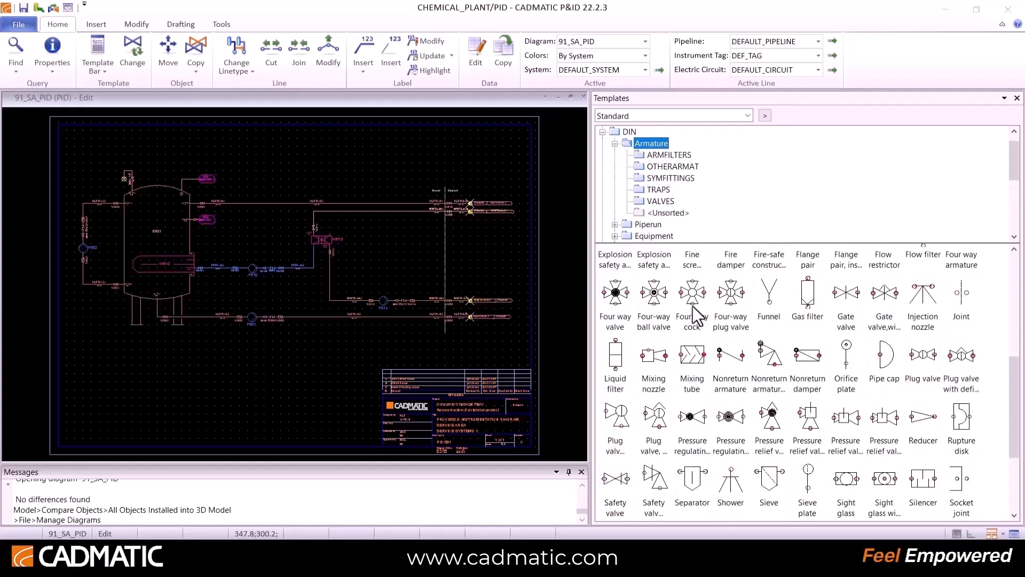
{"action": "scroll", "coordinate": [782, 363], "scroll_direction": "down", "scroll_amount": 1}
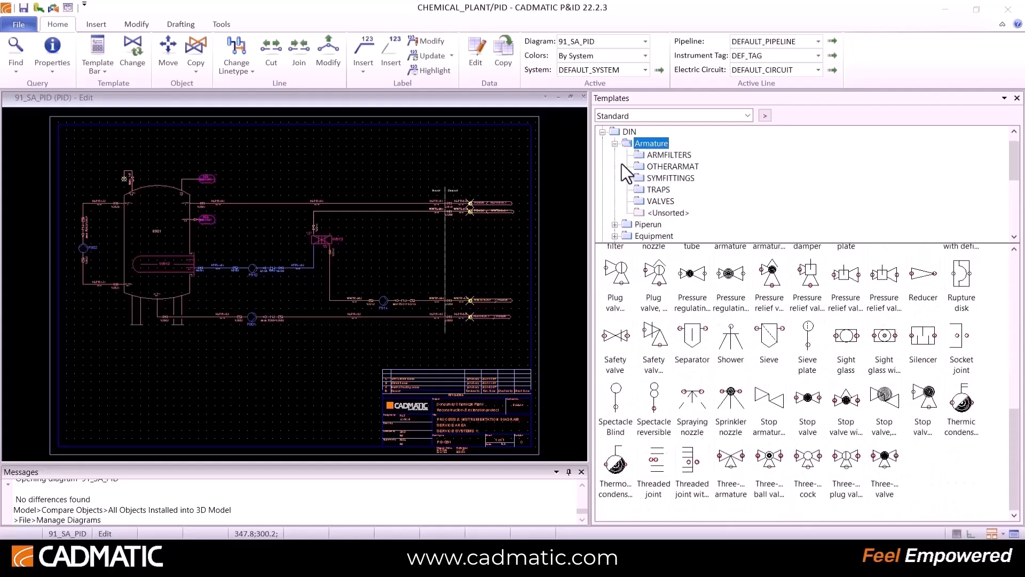
{"action": "left_click", "coordinate": [615, 143]}
{"action": "left_click", "coordinate": [648, 180]}
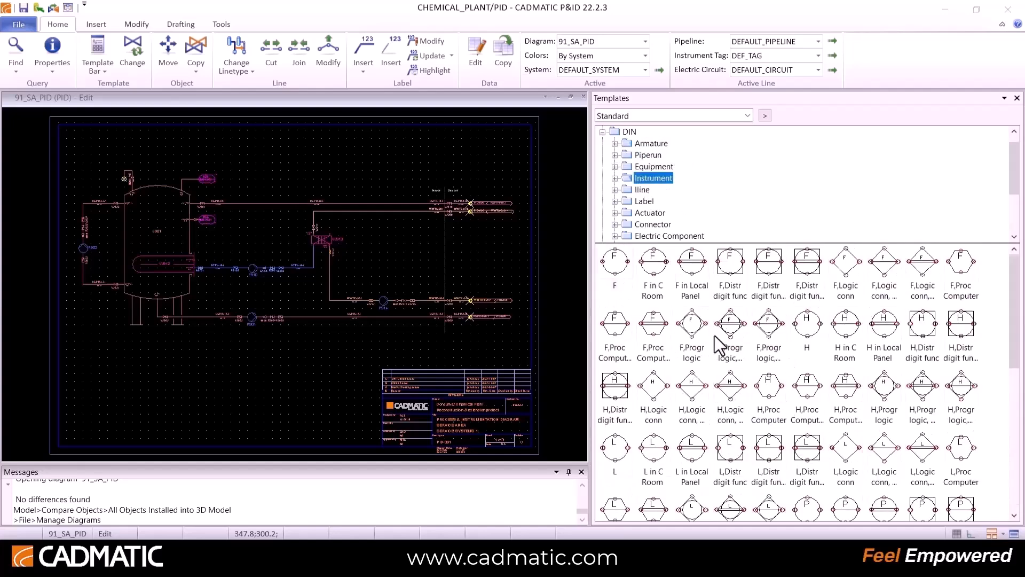
{"action": "left_click", "coordinate": [603, 132]}
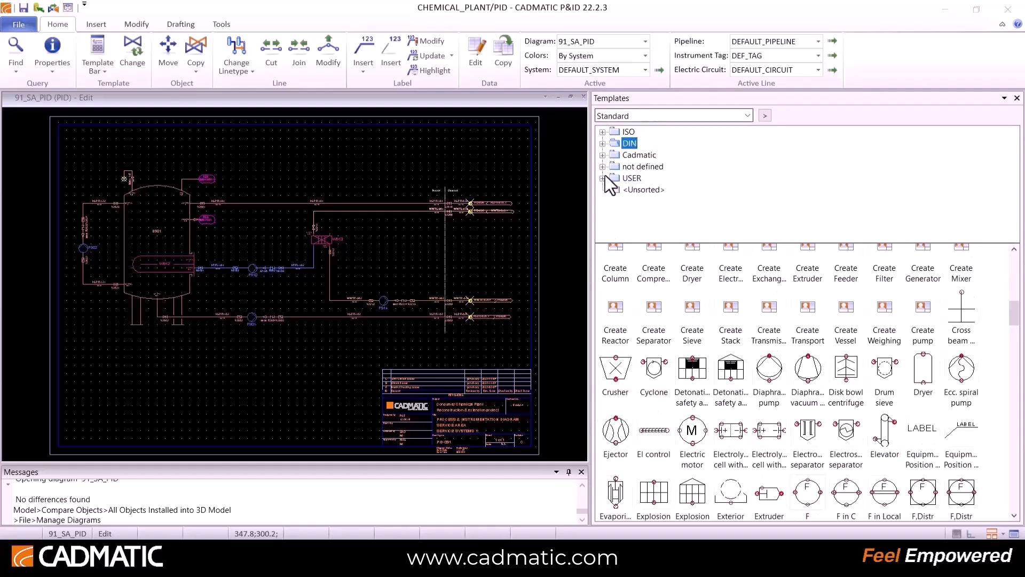
{"action": "left_click_drag", "start_coordinate": [591, 228], "coordinate": [842, 249]}
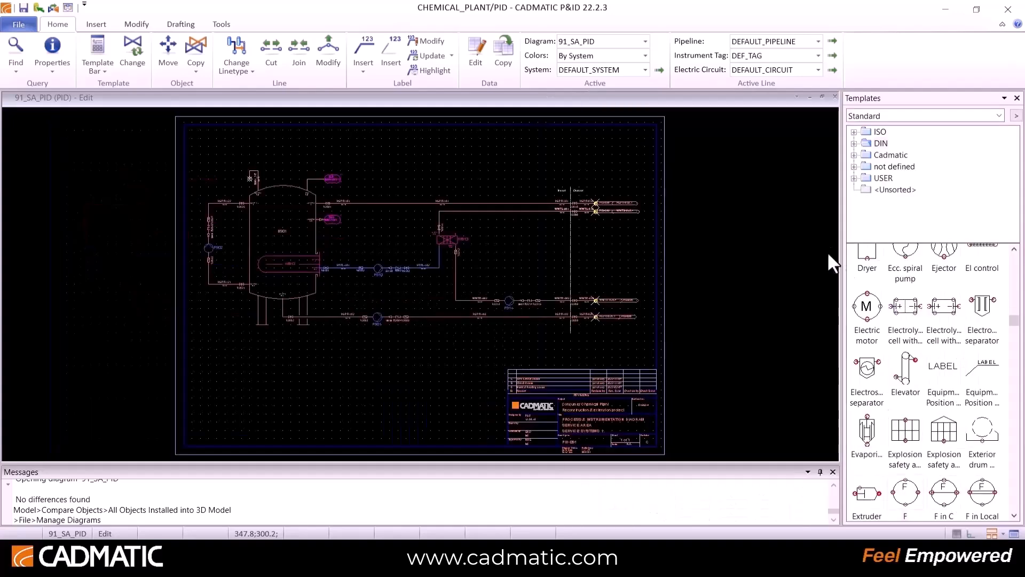
Edit the equipment data of tank B901, accepting Tank B901 as its component model and automapping its 3D nodes.
{"action": "right_click", "coordinate": [318, 237]}
{"action": "left_click", "coordinate": [370, 264]}
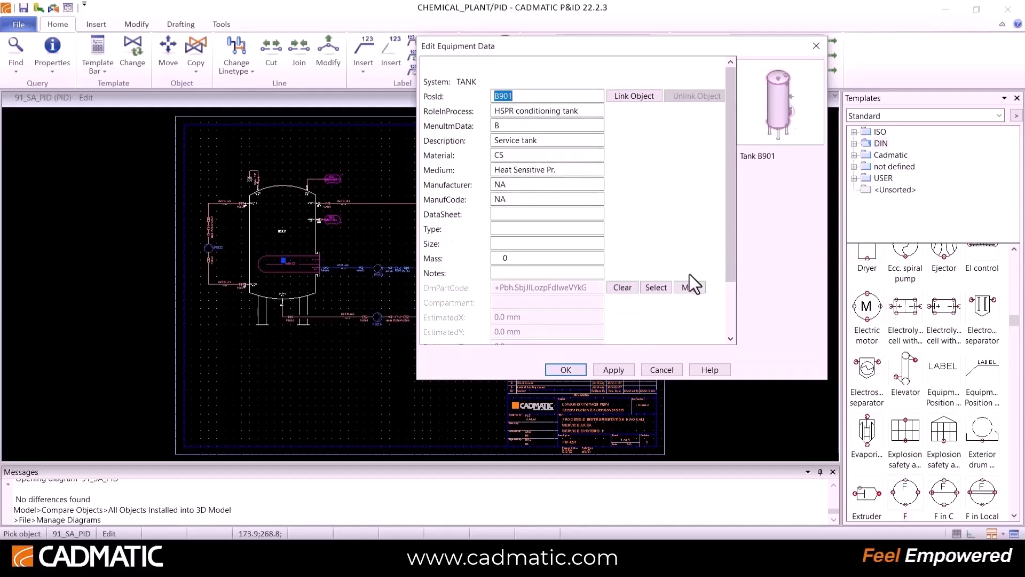
{"action": "left_click", "coordinate": [657, 287]}
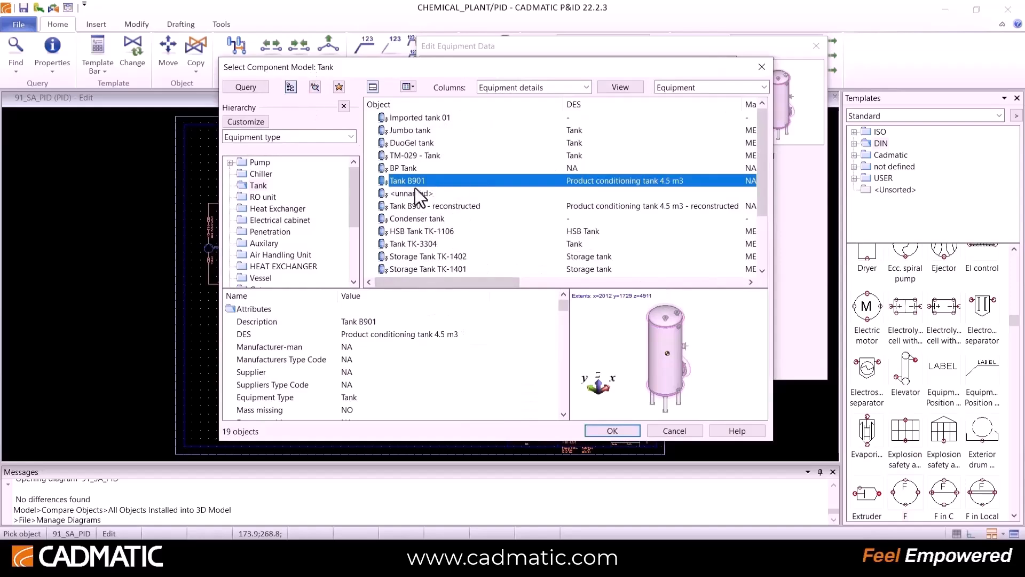
{"action": "left_click", "coordinate": [612, 429]}
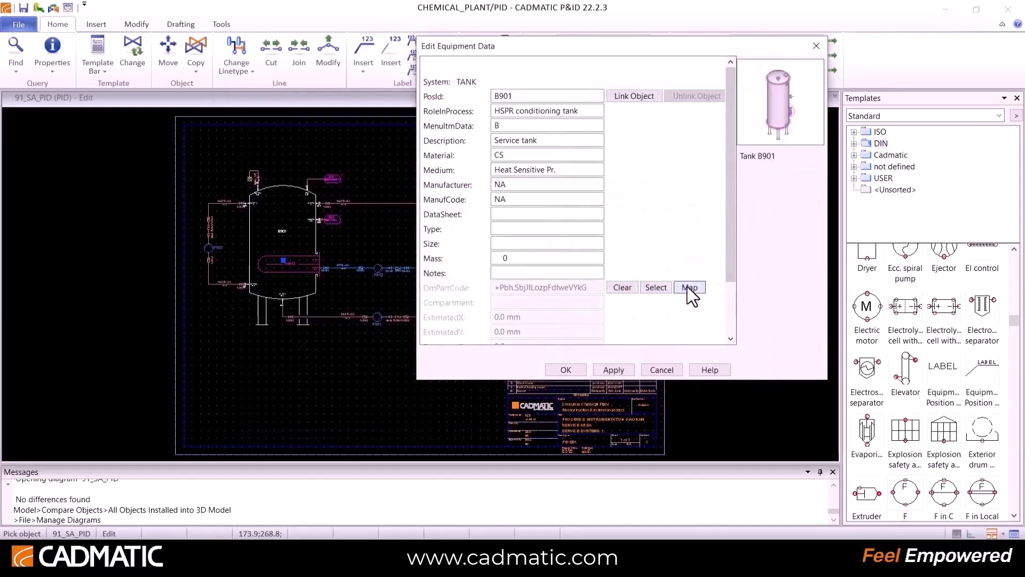
{"action": "left_click", "coordinate": [688, 287]}
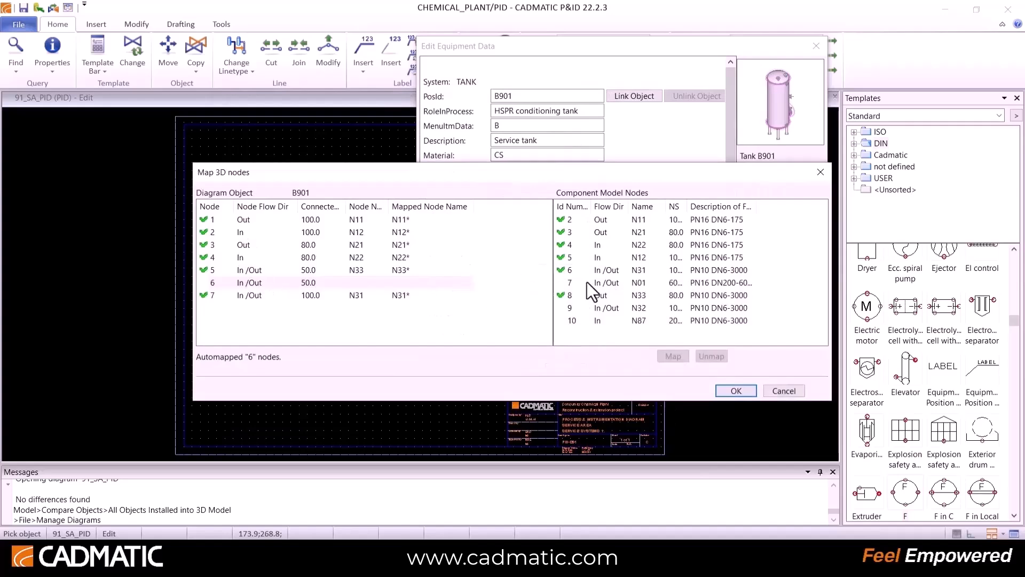
{"action": "left_click", "coordinate": [739, 392]}
{"action": "left_click", "coordinate": [575, 370]}
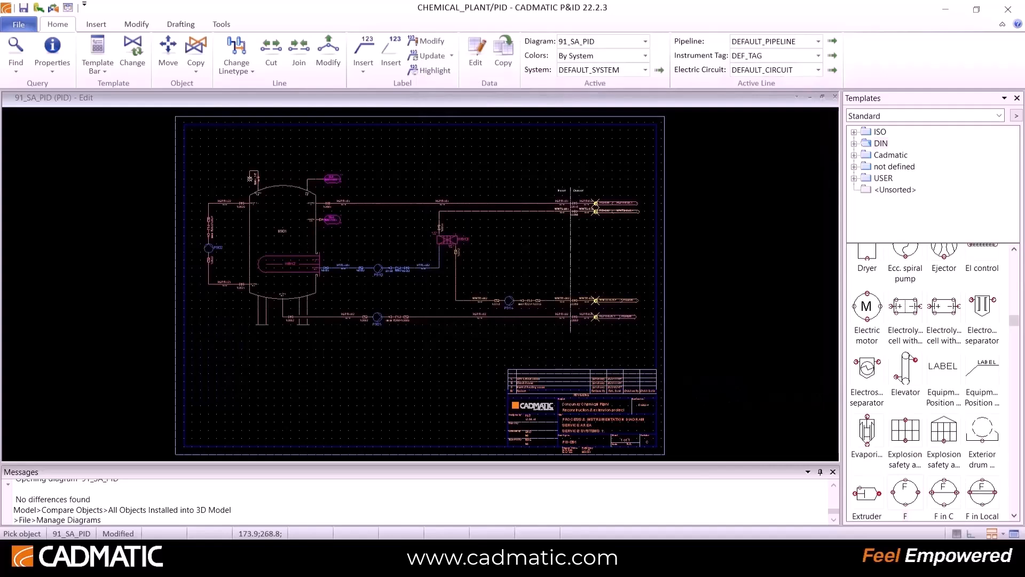
Review the equipment data of product pump P901 and leave the editing command.
{"action": "right_click", "coordinate": [381, 315]}
{"action": "left_click", "coordinate": [410, 335]}
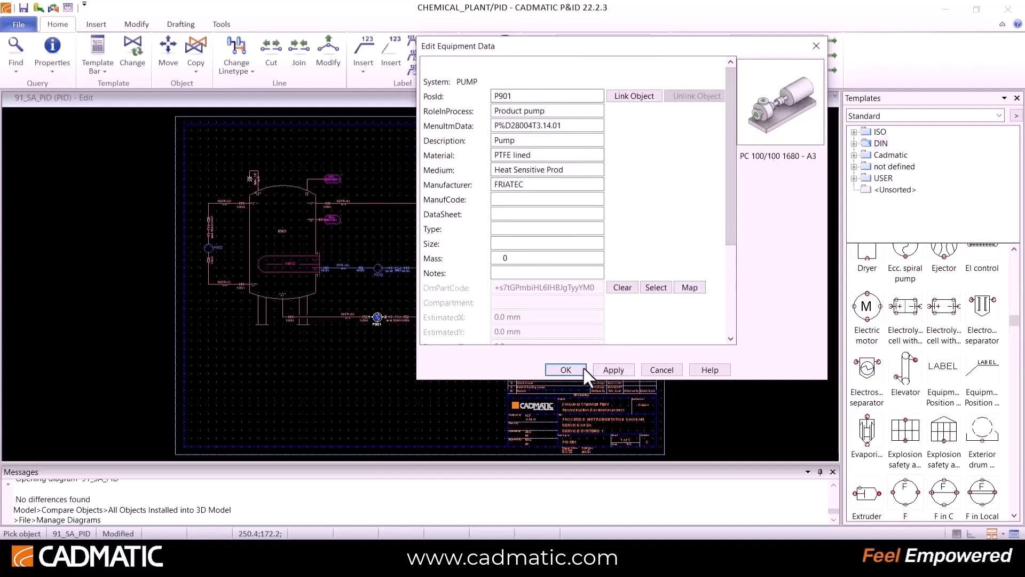
{"action": "left_click", "coordinate": [566, 370]}
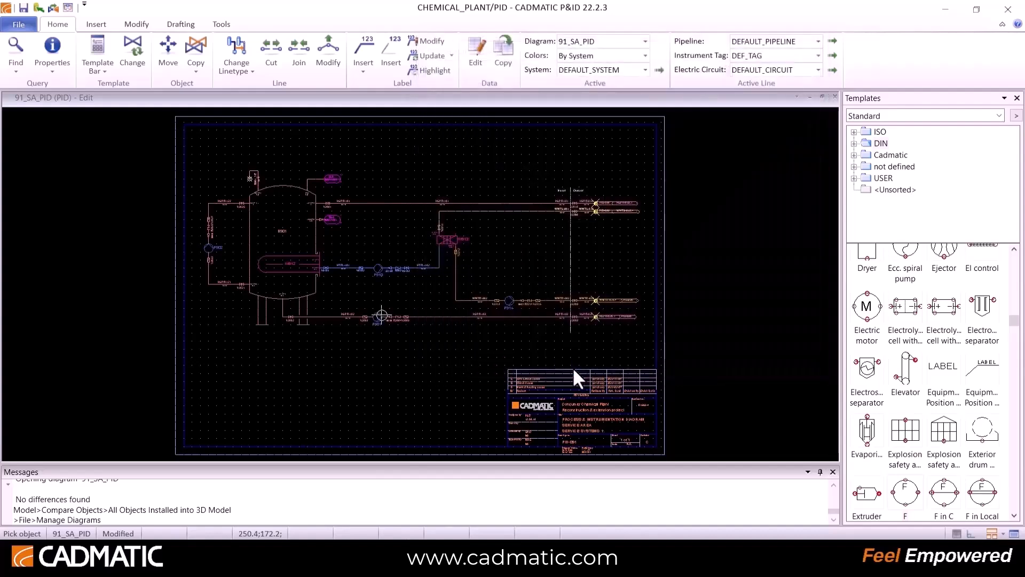
{"action": "scroll", "coordinate": [359, 202], "scroll_direction": "up", "scroll_amount": 3}
{"action": "key", "text": "Escape"}
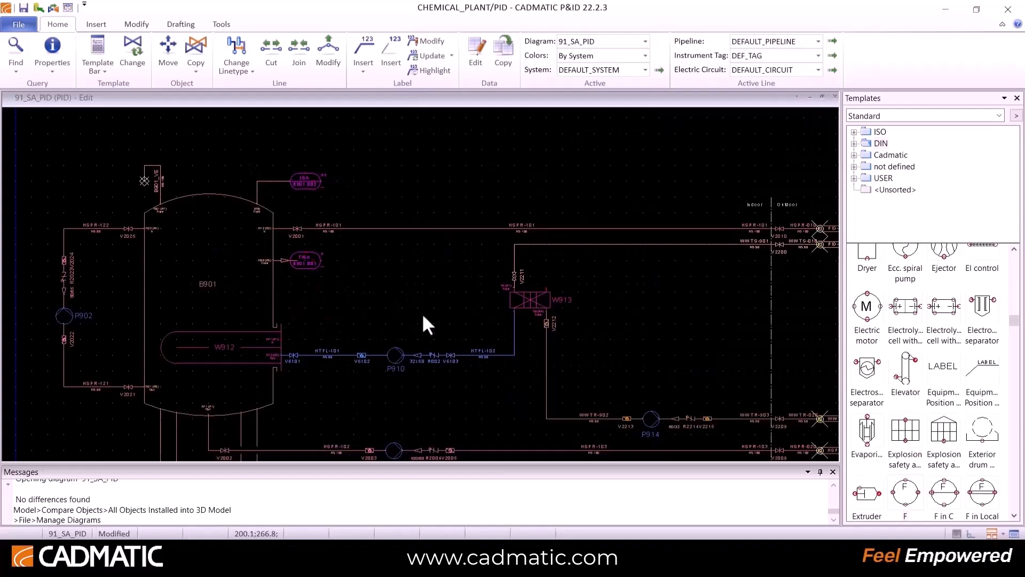
Switch the template set to Favorites and show its PIPES group.
{"action": "left_click", "coordinate": [879, 117]}
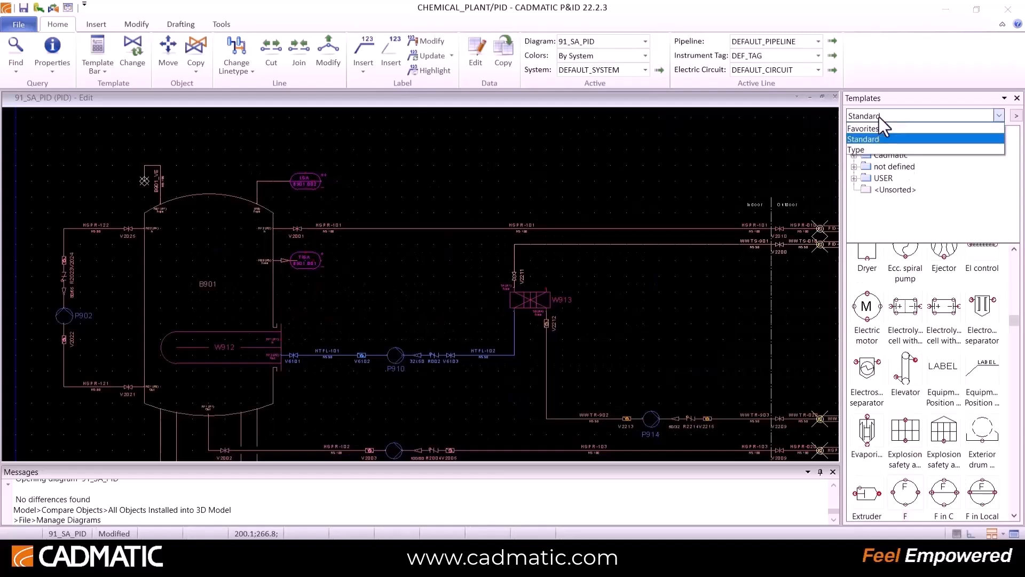
{"action": "left_click", "coordinate": [876, 130]}
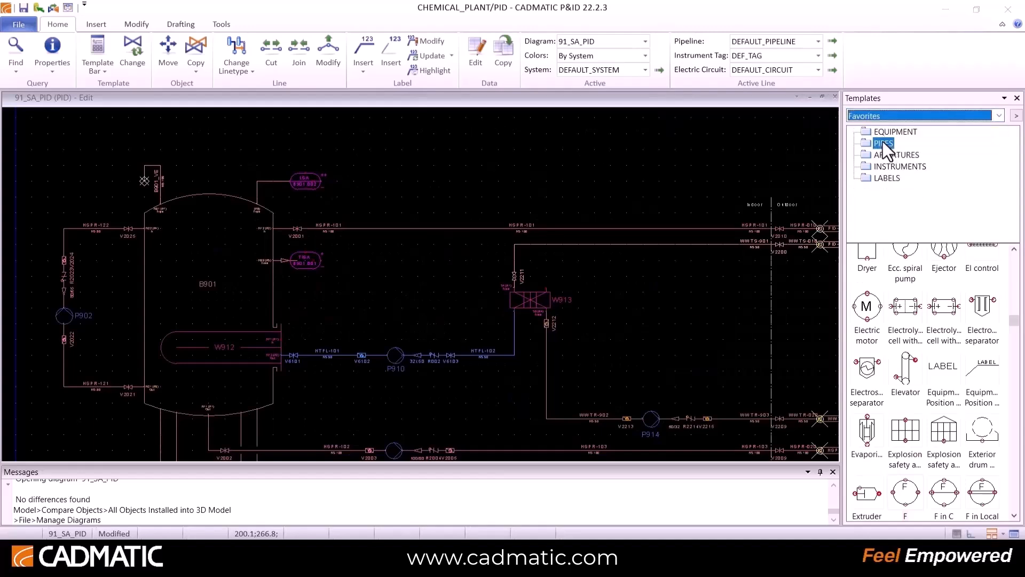
{"action": "left_click", "coordinate": [883, 143]}
Draw a Pipe connection line from node S2 of W913 to the upper nozzle of W912 inside tank B901.
{"action": "left_click", "coordinate": [867, 270]}
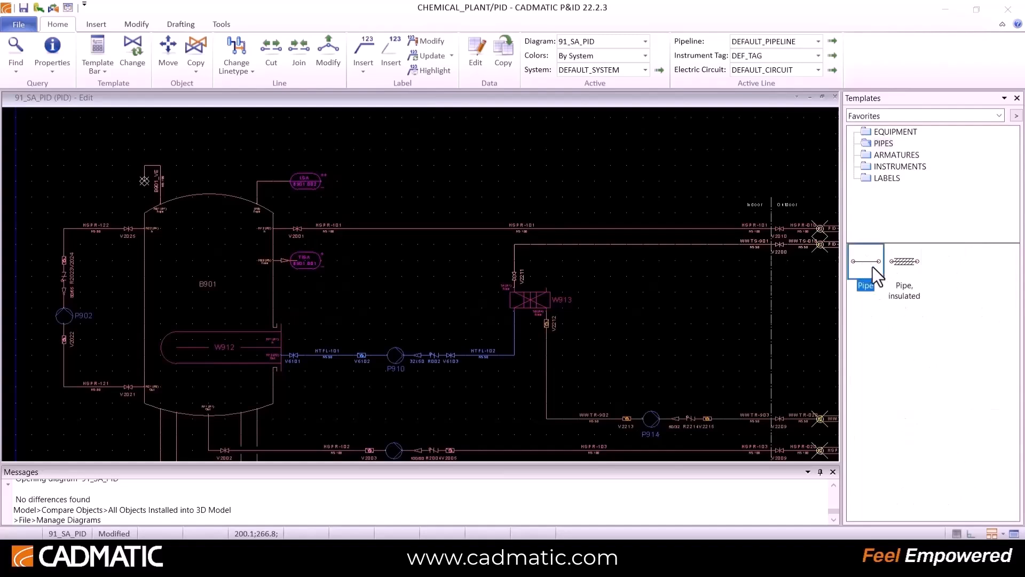
{"action": "double_click", "coordinate": [873, 267]}
{"action": "scroll", "coordinate": [550, 289], "scroll_direction": "up", "scroll_amount": 5}
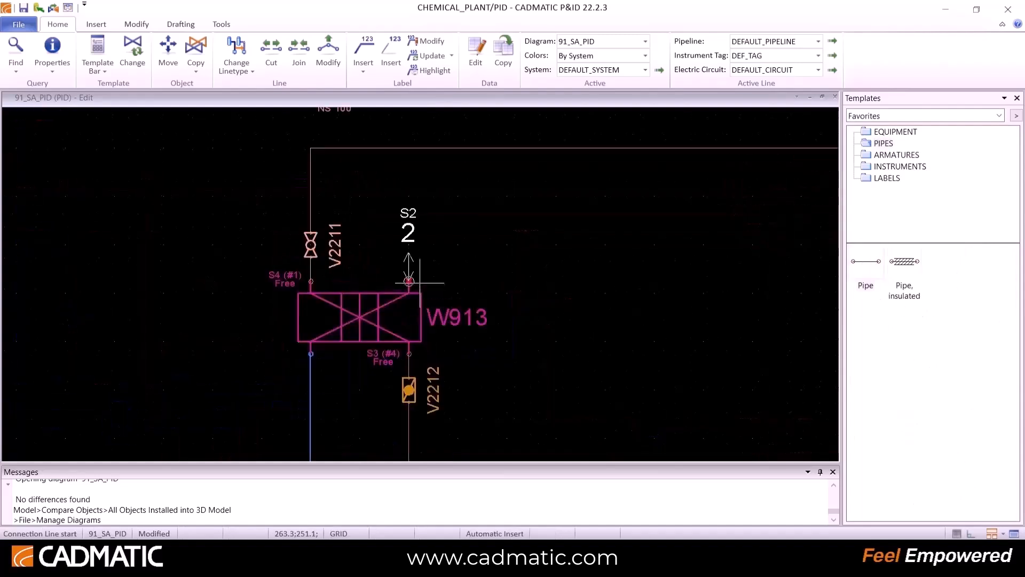
{"action": "left_click", "coordinate": [409, 281]}
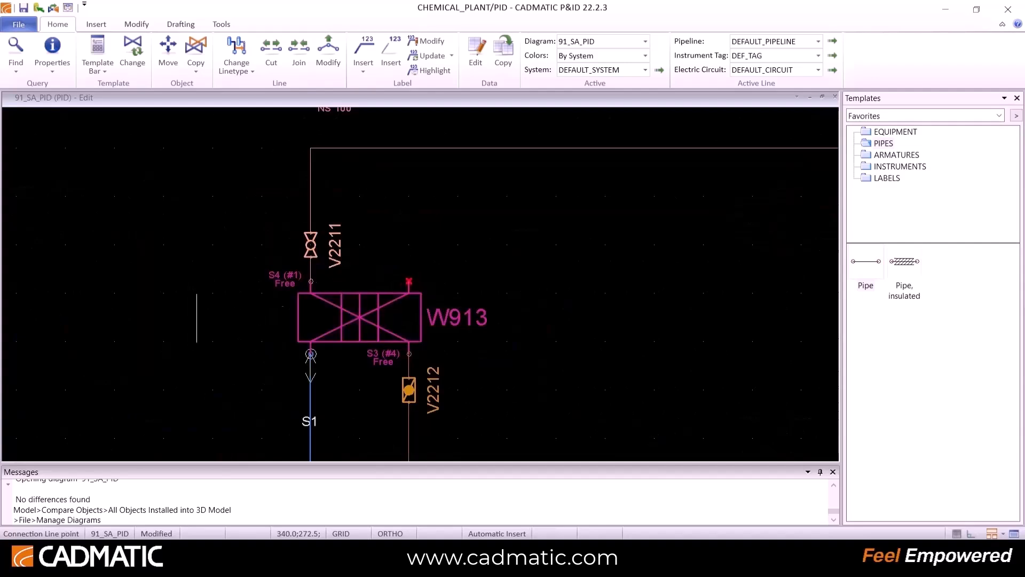
{"action": "scroll", "coordinate": [419, 290], "scroll_direction": "down", "scroll_amount": 4}
{"action": "left_click", "coordinate": [140, 326]}
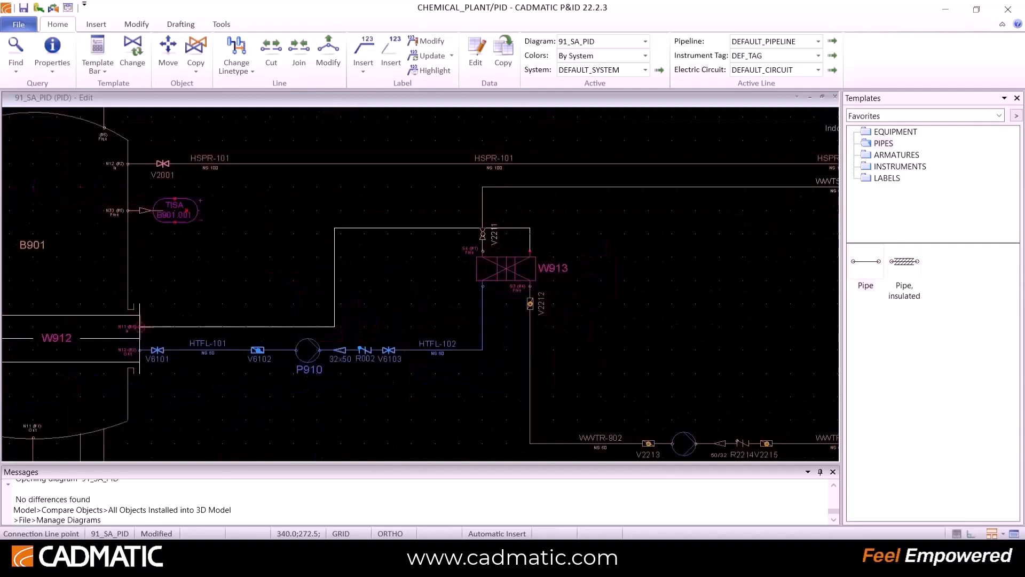
{"action": "left_click", "coordinate": [140, 326]}
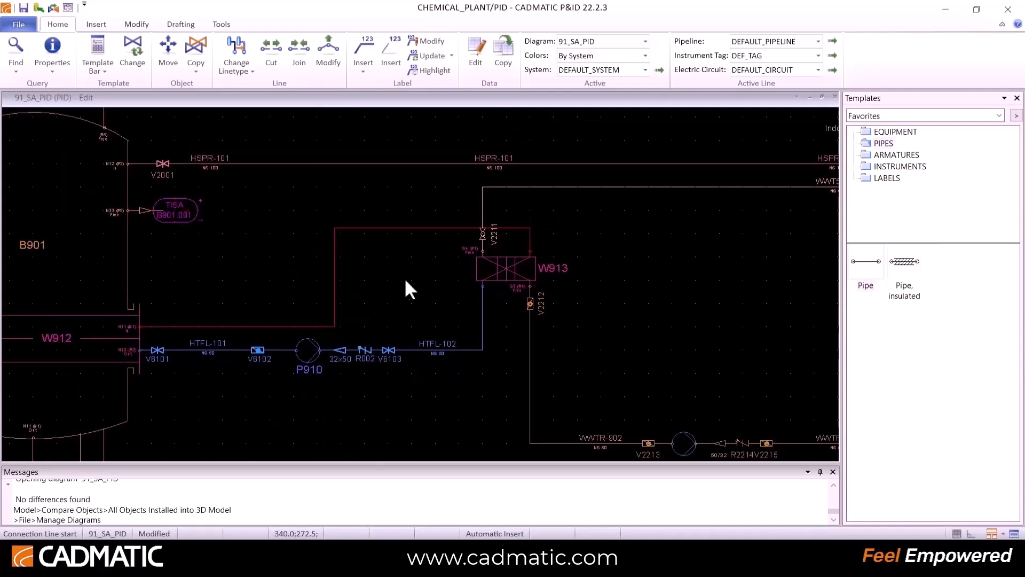
Review the system and pipeline in the armature data of the new pipe between W913 and W912.
{"action": "left_click", "coordinate": [399, 225]}
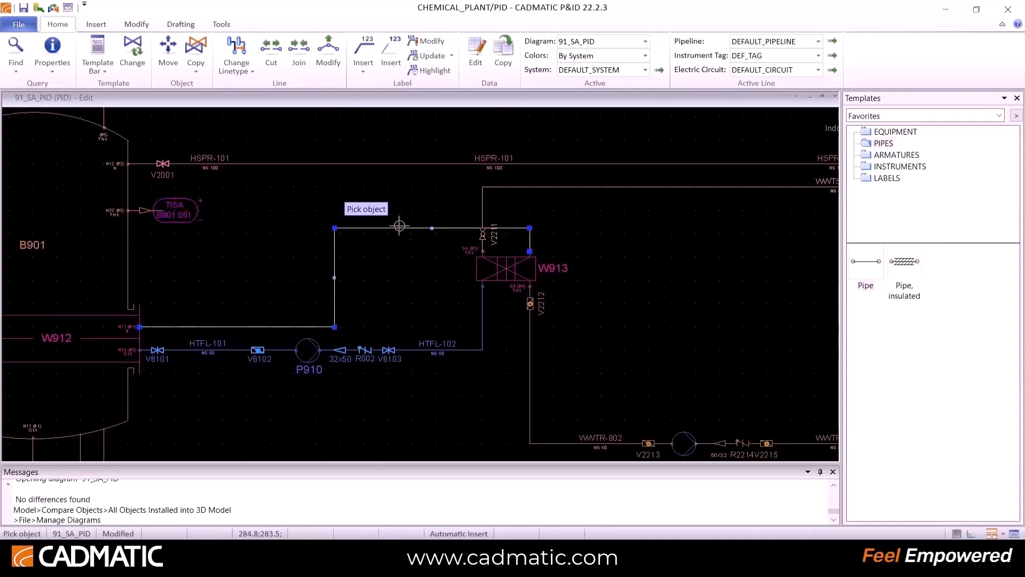
{"action": "right_click", "coordinate": [399, 225]}
{"action": "left_click", "coordinate": [415, 250]}
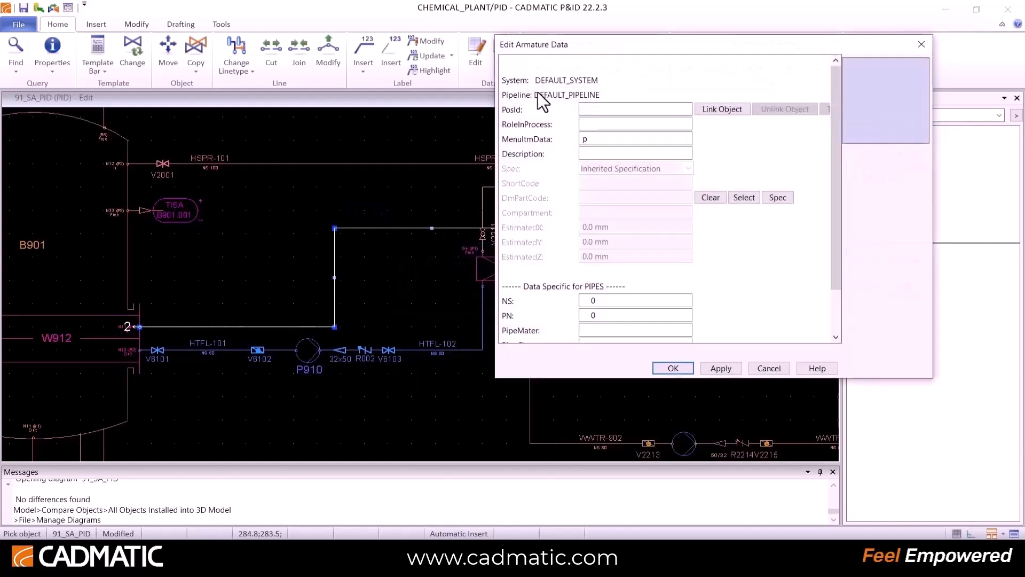
{"action": "left_click", "coordinate": [668, 370]}
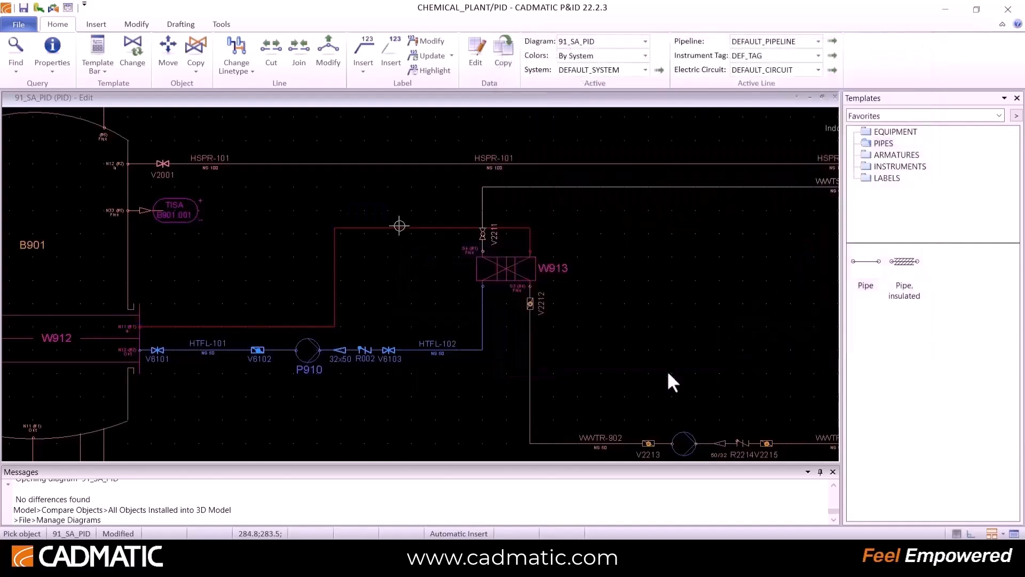
Assign pipeline HTFL-103 of system HTFL to the new pipe between W913 and W912.
{"action": "left_click", "coordinate": [97, 22]}
{"action": "left_click", "coordinate": [56, 72]}
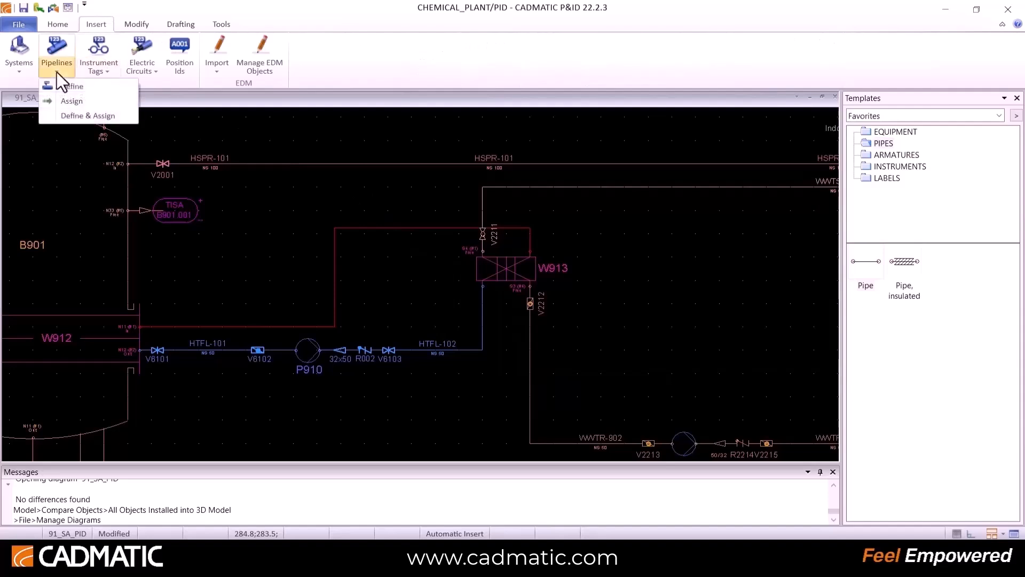
{"action": "left_click", "coordinate": [72, 101]}
{"action": "left_click", "coordinate": [493, 274]}
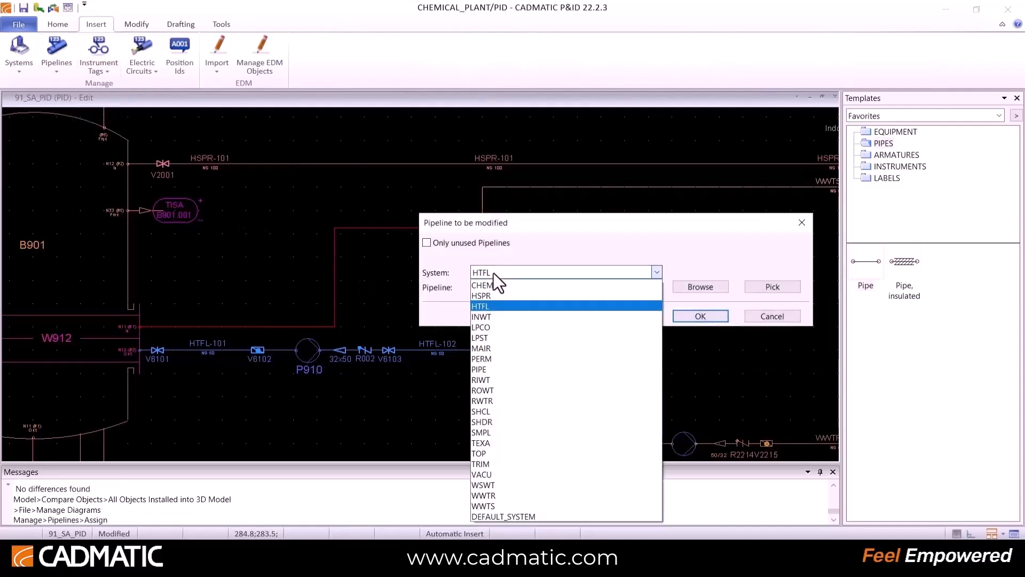
{"action": "left_click", "coordinate": [521, 273]}
{"action": "left_click", "coordinate": [514, 286]}
{"action": "left_click", "coordinate": [509, 321]}
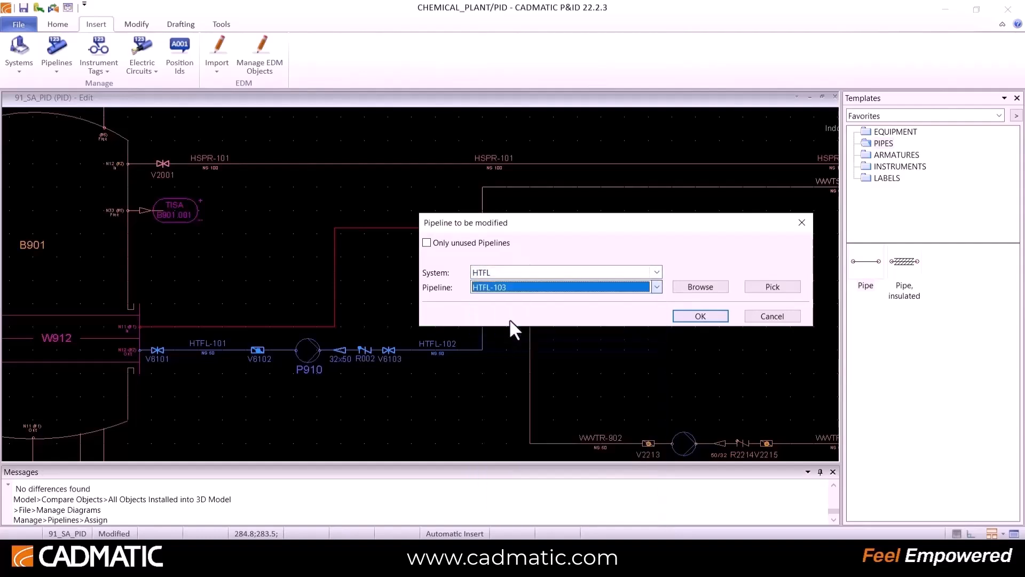
{"action": "left_click", "coordinate": [697, 315]}
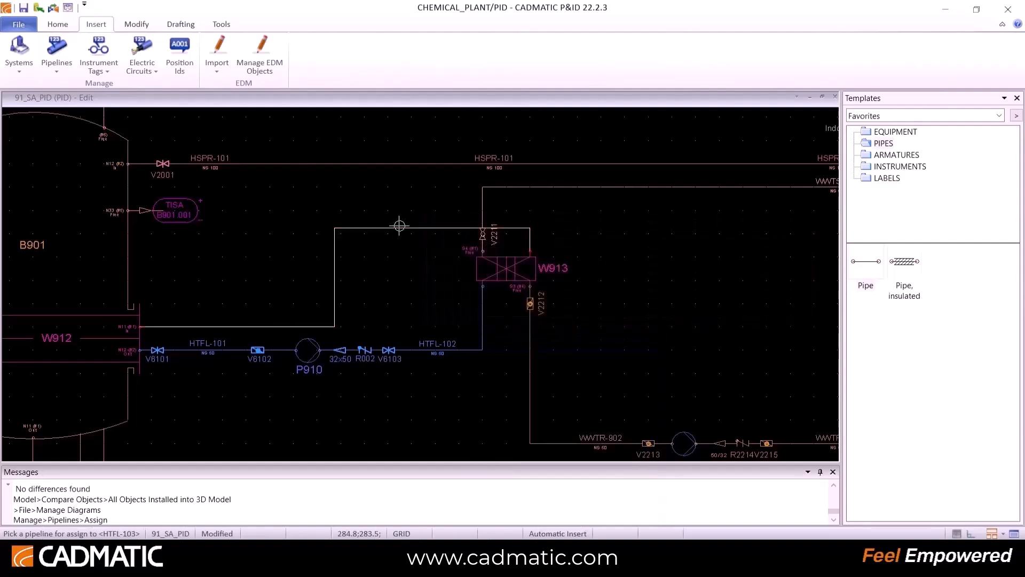
{"action": "left_click", "coordinate": [399, 226]}
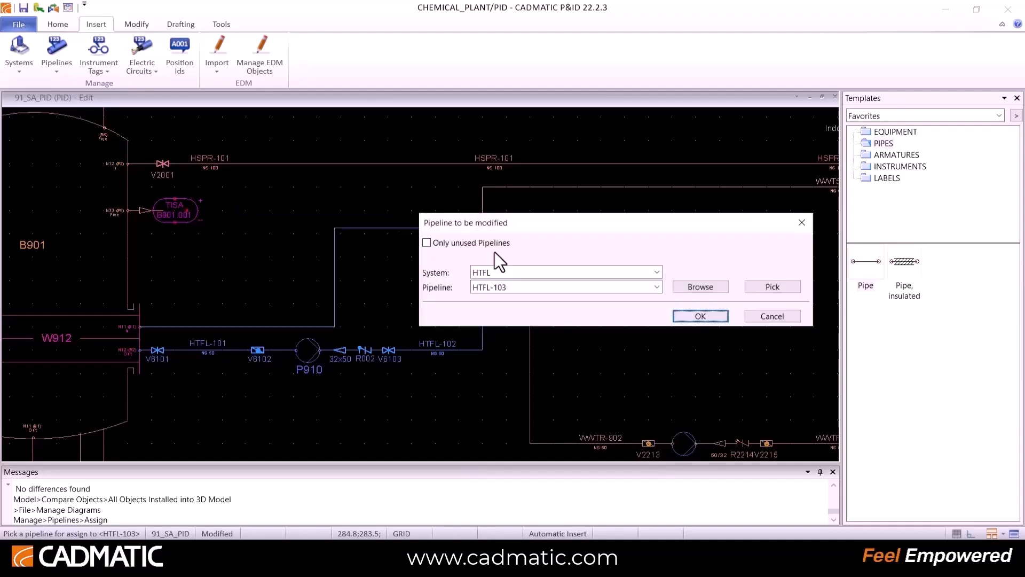
{"action": "left_click", "coordinate": [700, 316]}
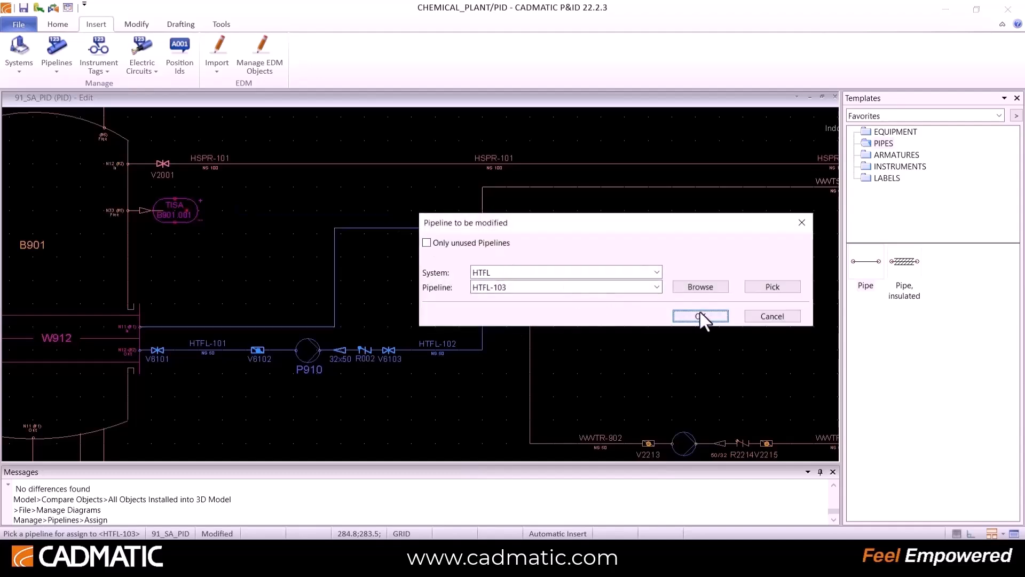
Move the upper horizontal segment of the HTFL-103 pipe higher, just below the pipe leaving V2211.
{"action": "left_click", "coordinate": [403, 230]}
{"action": "left_click", "coordinate": [432, 229]}
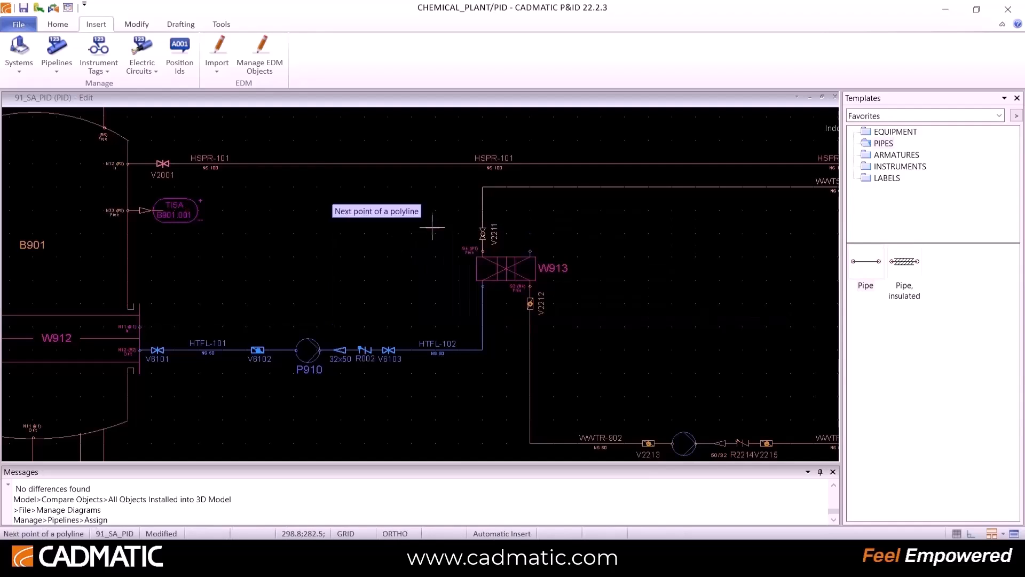
{"action": "left_click", "coordinate": [432, 205]}
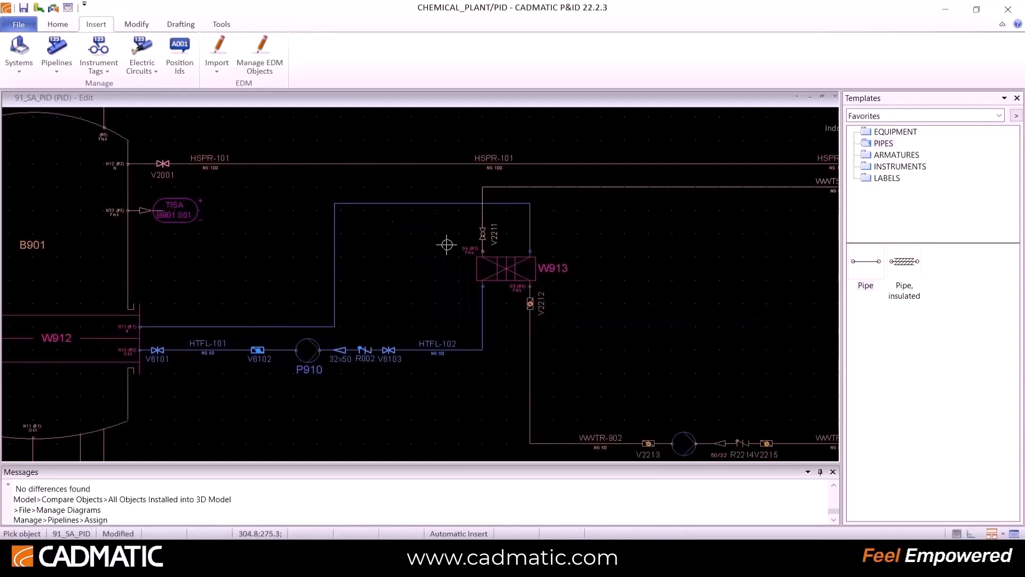
{"action": "scroll", "coordinate": [448, 221], "scroll_direction": "up", "scroll_amount": 1}
{"action": "key", "text": "Escape"}
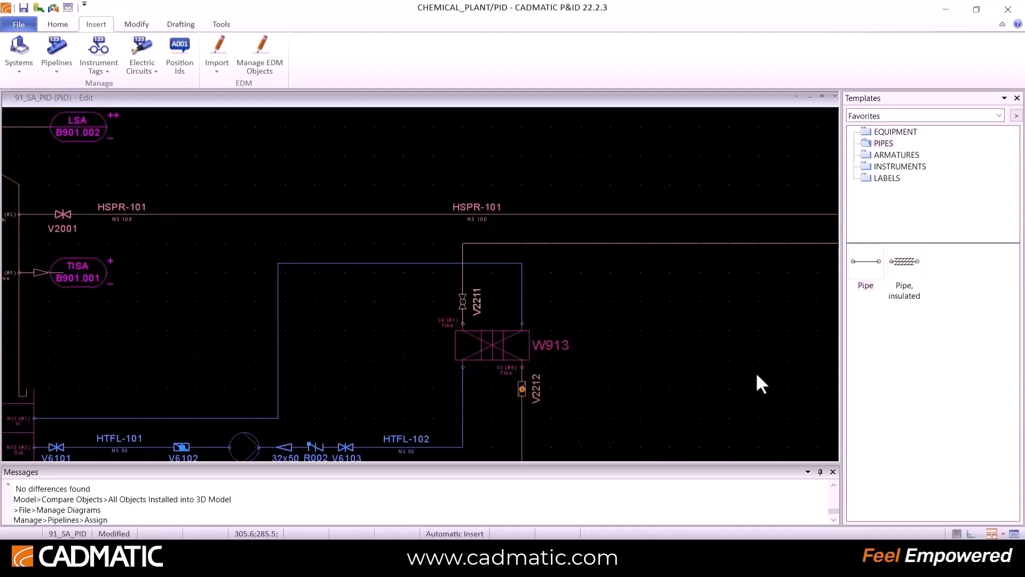
Insert a gate valve from the ARMATURES group on HTFL-103 near node N11 of W912, directly above V6101, with its label below.
{"action": "left_click", "coordinate": [897, 155]}
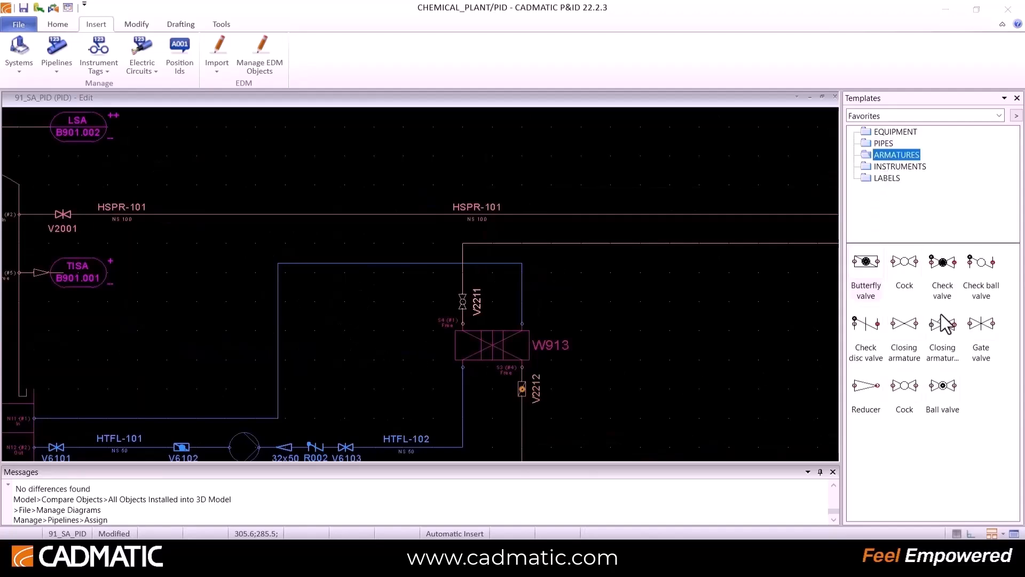
{"action": "left_click", "coordinate": [981, 325]}
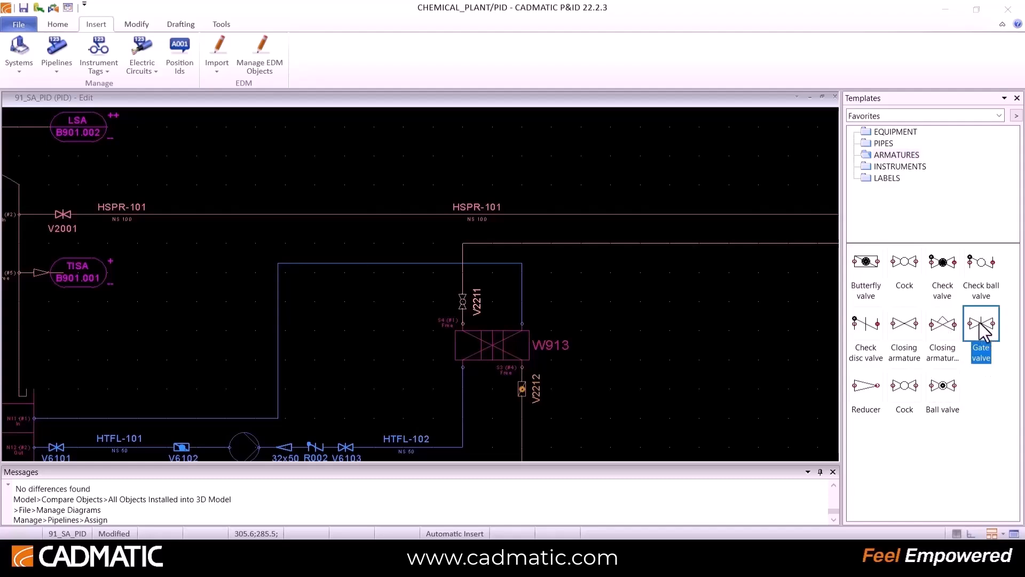
{"action": "scroll", "coordinate": [420, 283], "scroll_direction": "up", "scroll_amount": 5}
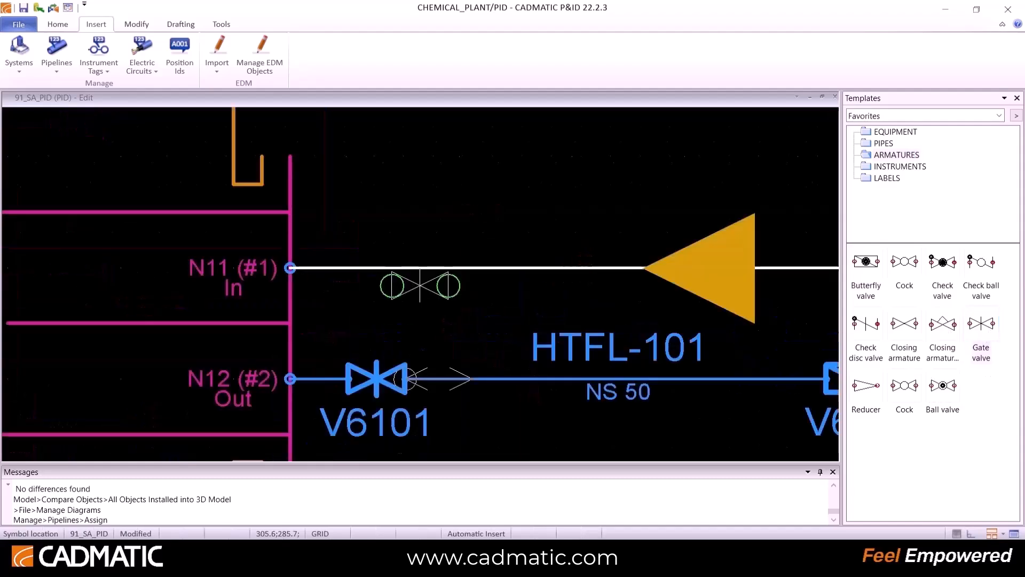
{"action": "left_click", "coordinate": [380, 267]}
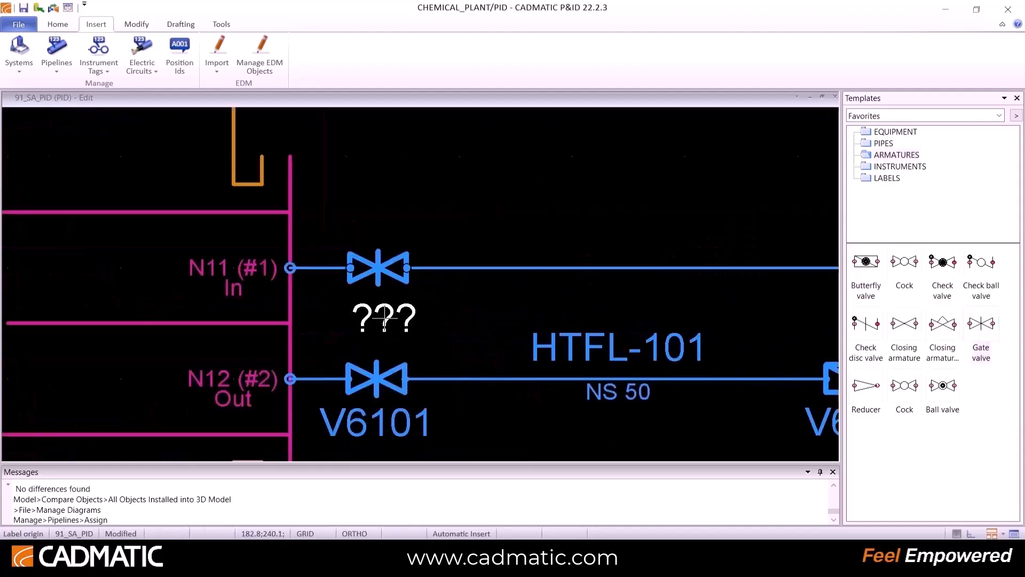
{"action": "left_click", "coordinate": [377, 312]}
{"action": "scroll", "coordinate": [422, 289], "scroll_direction": "down", "scroll_amount": 5}
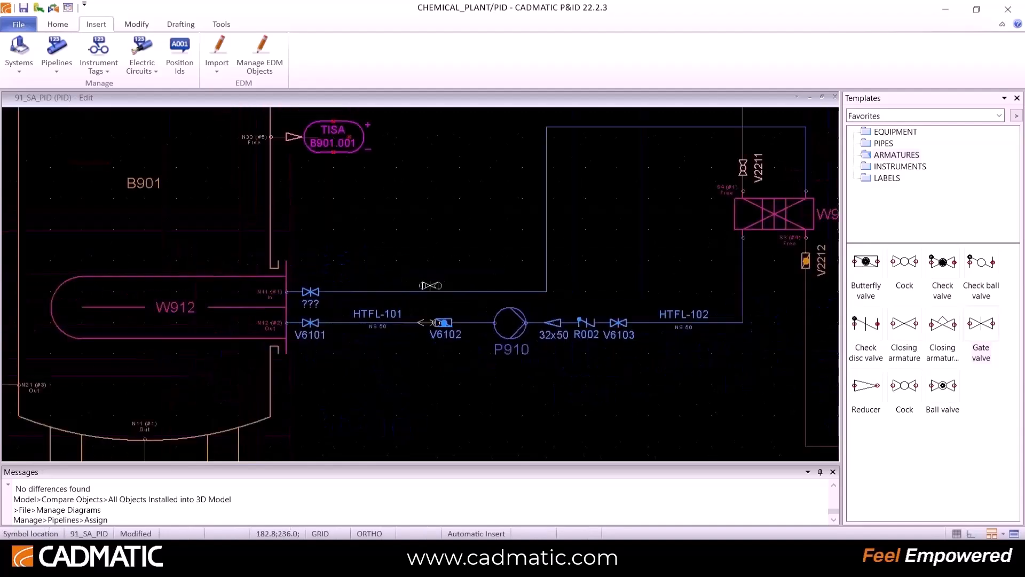
{"action": "scroll", "coordinate": [670, 219], "scroll_direction": "up", "scroll_amount": 2}
{"action": "key", "text": "Escape"}
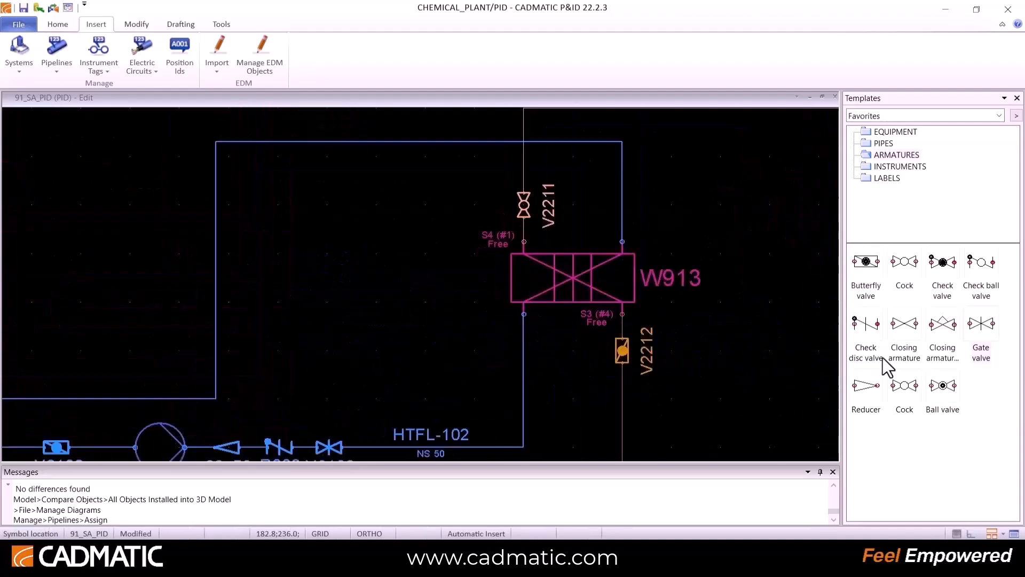
Insert a butterfly valve on the vertical HTFL-103 pipe above W913, with its label to the right of the valve.
{"action": "left_click", "coordinate": [866, 261]}
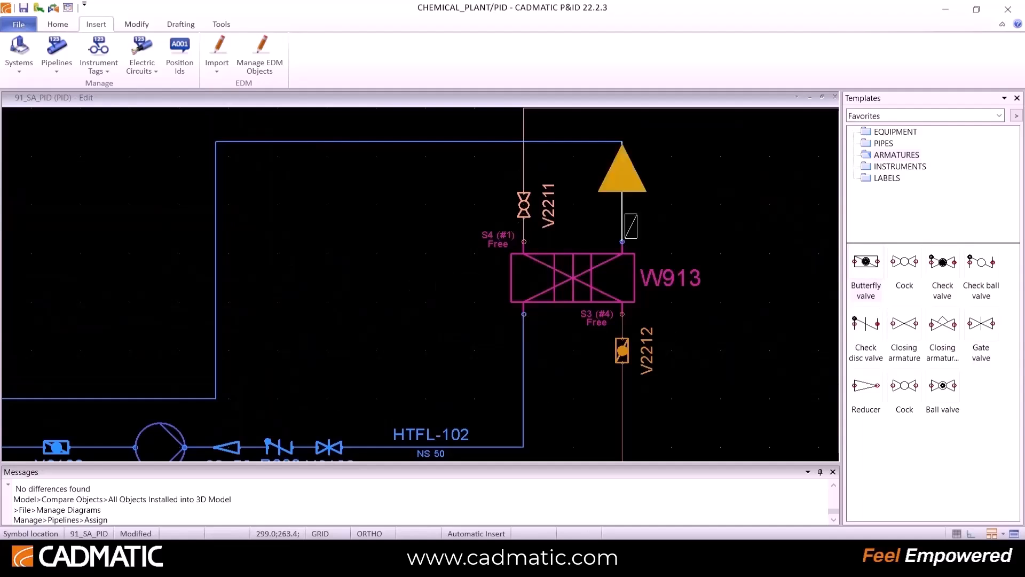
{"action": "left_click", "coordinate": [622, 202]}
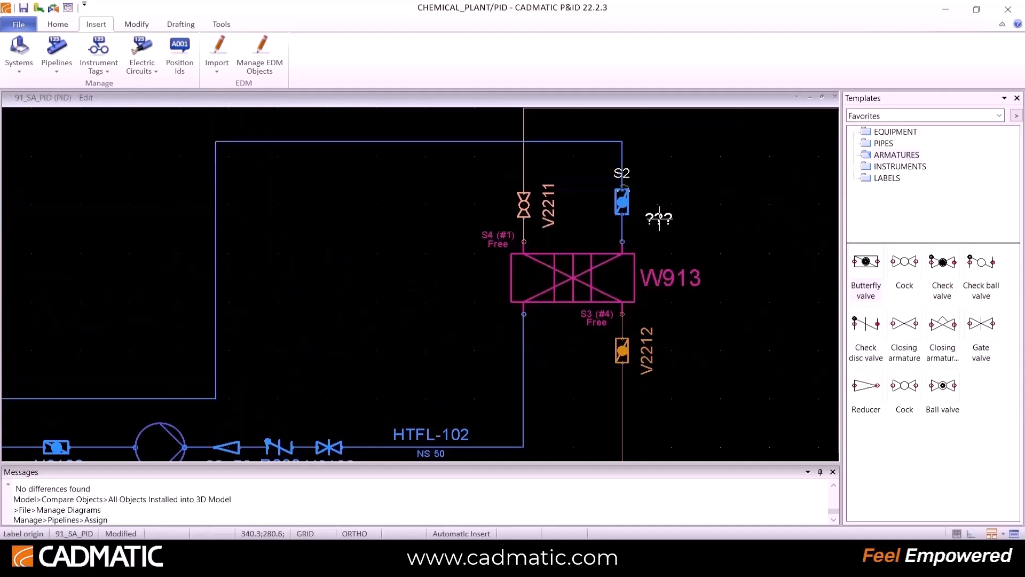
{"action": "left_click", "coordinate": [662, 202]}
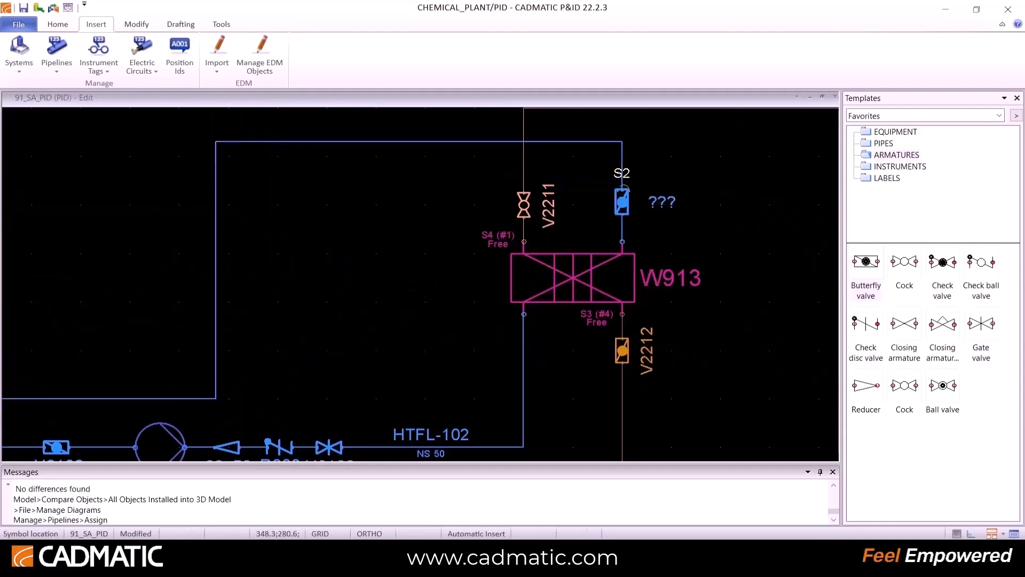
{"action": "key", "text": "Escape"}
Set the position ID of the new butterfly valve above W913 to V6104.
{"action": "scroll", "coordinate": [419, 289], "scroll_direction": "down", "scroll_amount": 2}
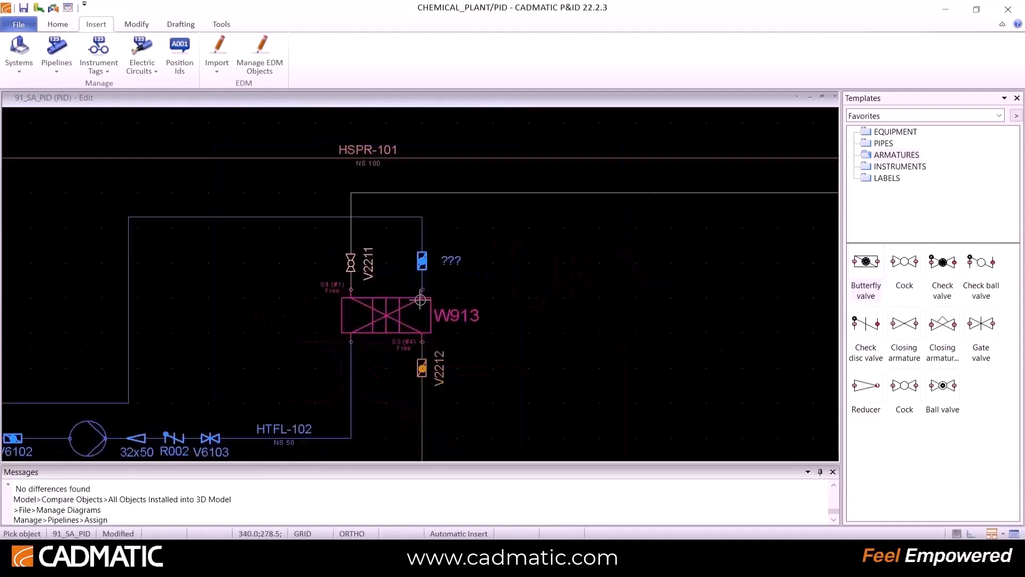
{"action": "scroll", "coordinate": [421, 300], "scroll_direction": "down", "scroll_amount": 3}
{"action": "scroll", "coordinate": [421, 285], "scroll_direction": "up", "scroll_amount": 4}
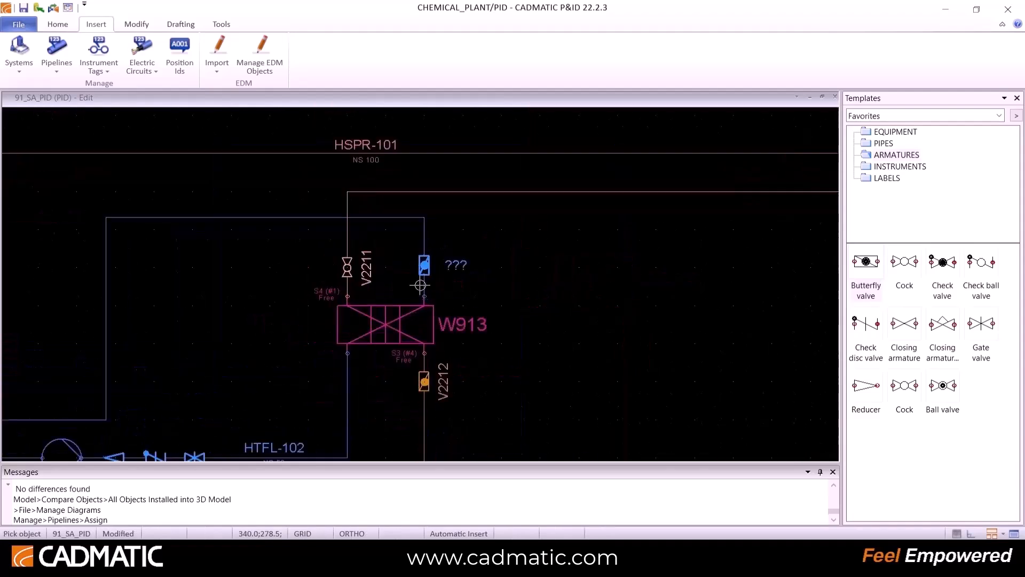
{"action": "scroll", "coordinate": [420, 285], "scroll_direction": "up", "scroll_amount": 2}
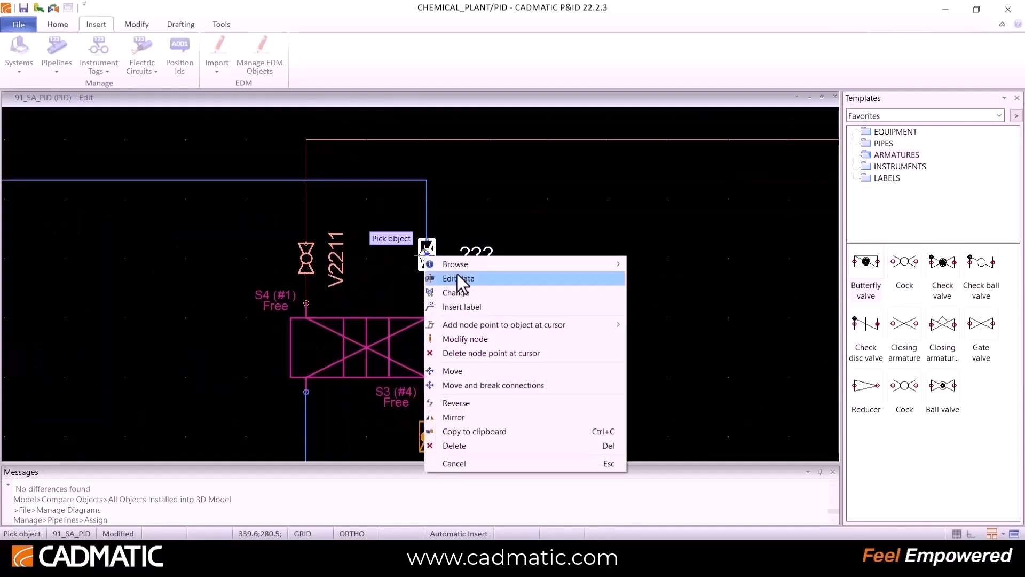
{"action": "left_click", "coordinate": [458, 278]}
{"action": "left_click", "coordinate": [643, 110]}
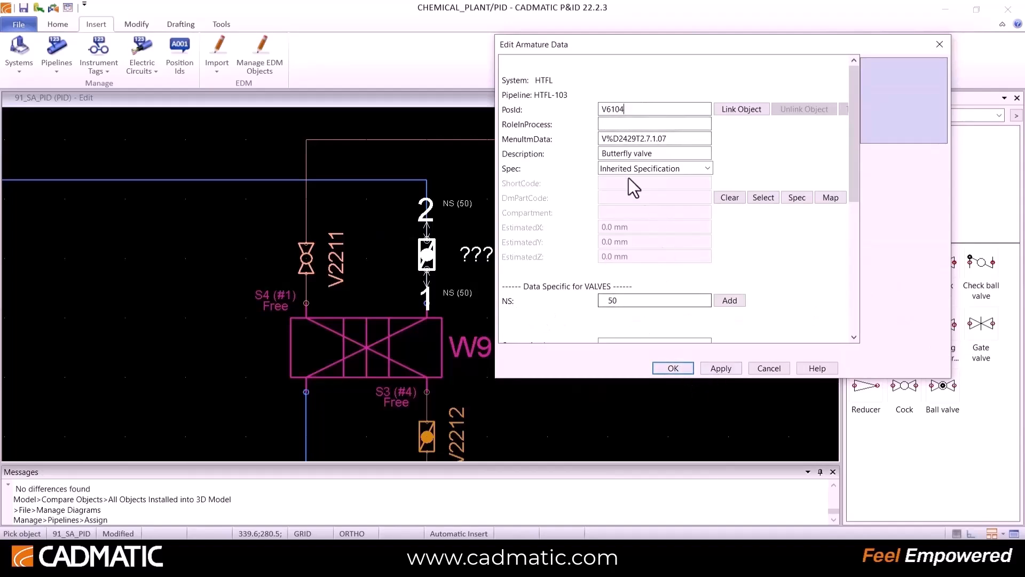
{"action": "left_click", "coordinate": [675, 367]}
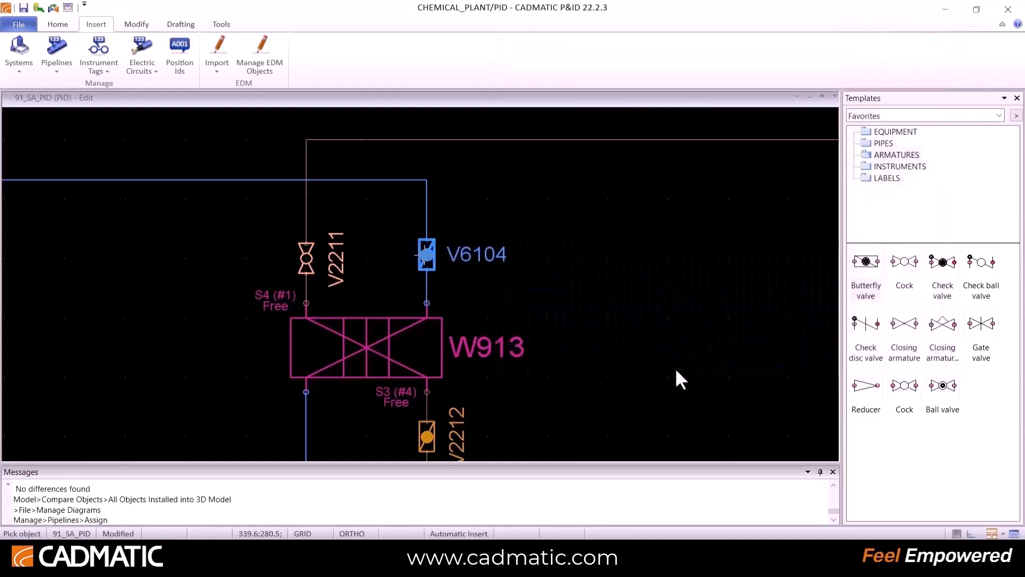
Set the position ID of the new gate valve at node N11 of W912 to V6105.
{"action": "scroll", "coordinate": [212, 337], "scroll_direction": "down", "scroll_amount": 2}
{"action": "scroll", "coordinate": [56, 336], "scroll_direction": "up", "scroll_amount": 3}
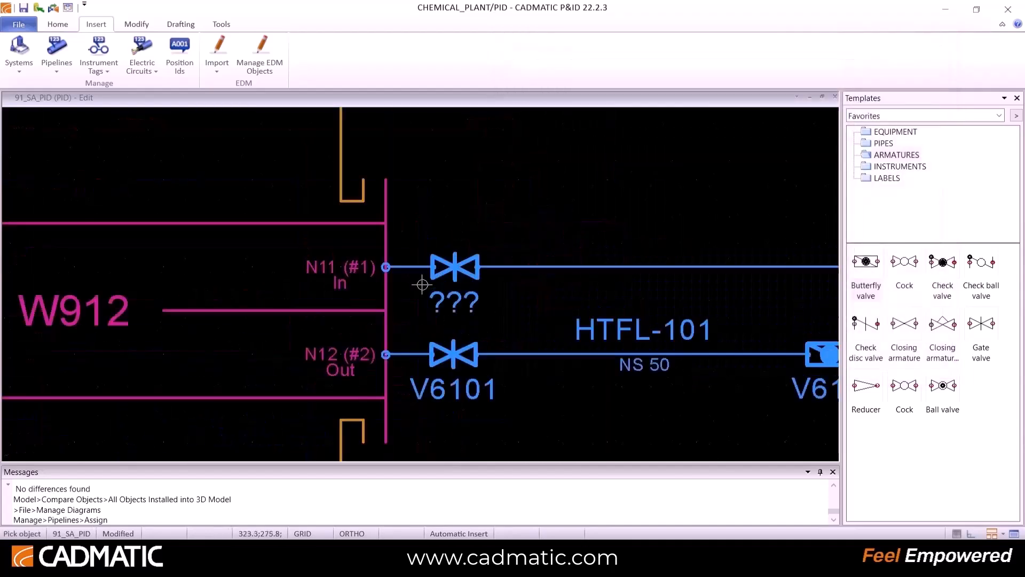
{"action": "right_click", "coordinate": [445, 266]}
{"action": "left_click", "coordinate": [479, 290]}
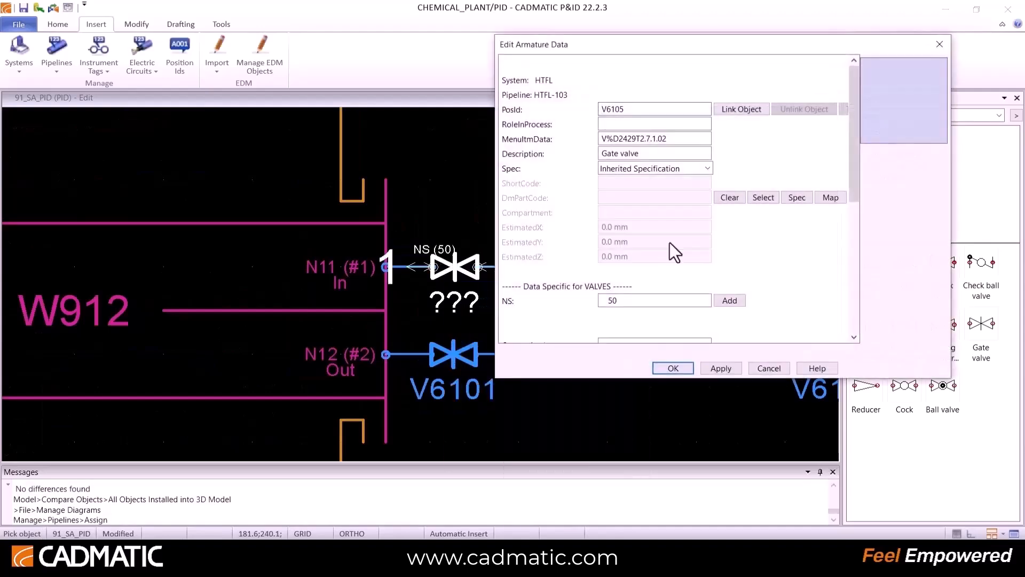
{"action": "double_click", "coordinate": [627, 110]}
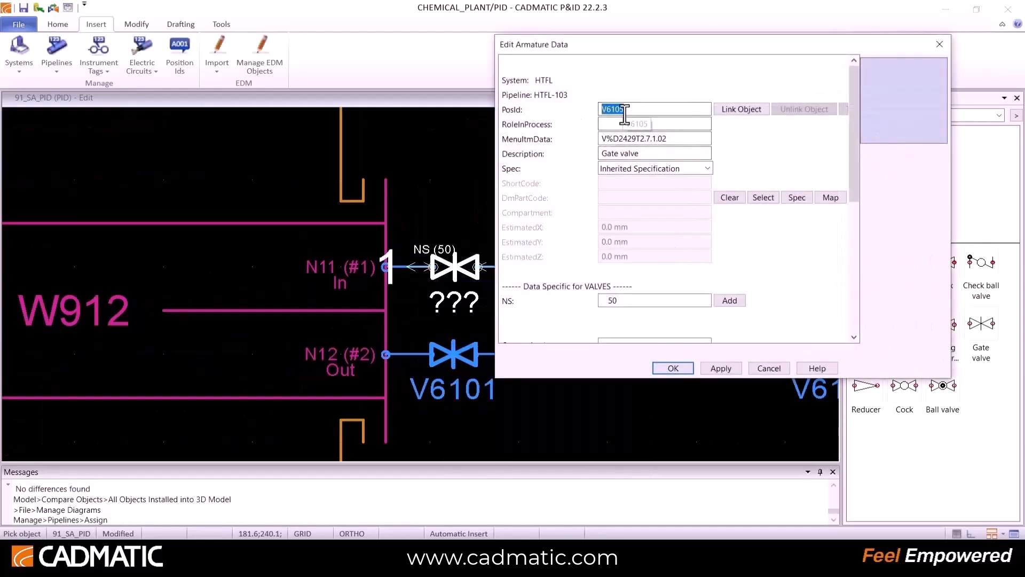
{"action": "left_click", "coordinate": [673, 368]}
{"action": "scroll", "coordinate": [374, 297], "scroll_direction": "down", "scroll_amount": 3}
{"action": "scroll", "coordinate": [432, 273], "scroll_direction": "down", "scroll_amount": 1}
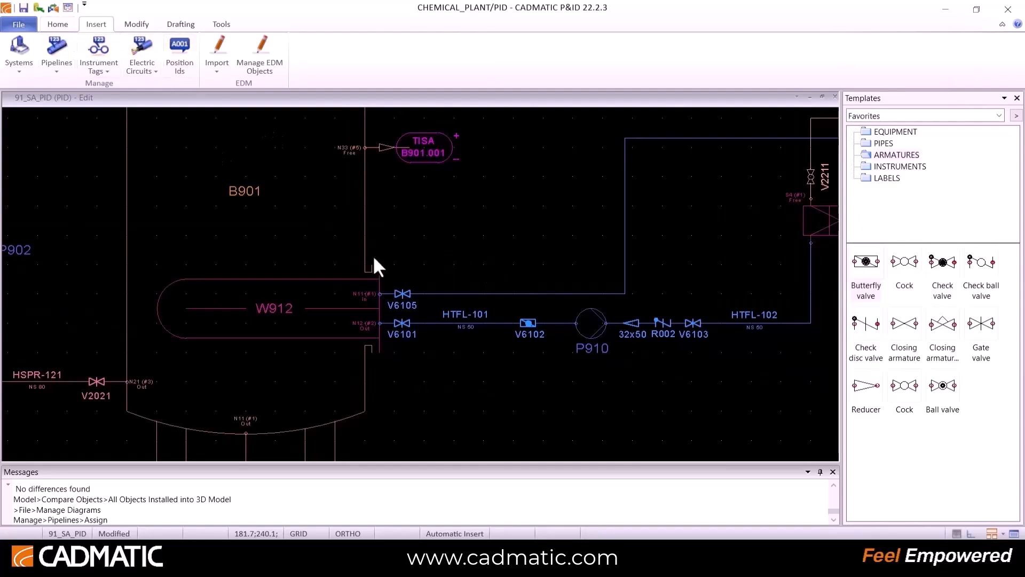
Insert a Pipeline Id label for HTFL-103 just above its lower horizontal segment, between V6105 and the bend.
{"action": "left_click", "coordinate": [57, 25]}
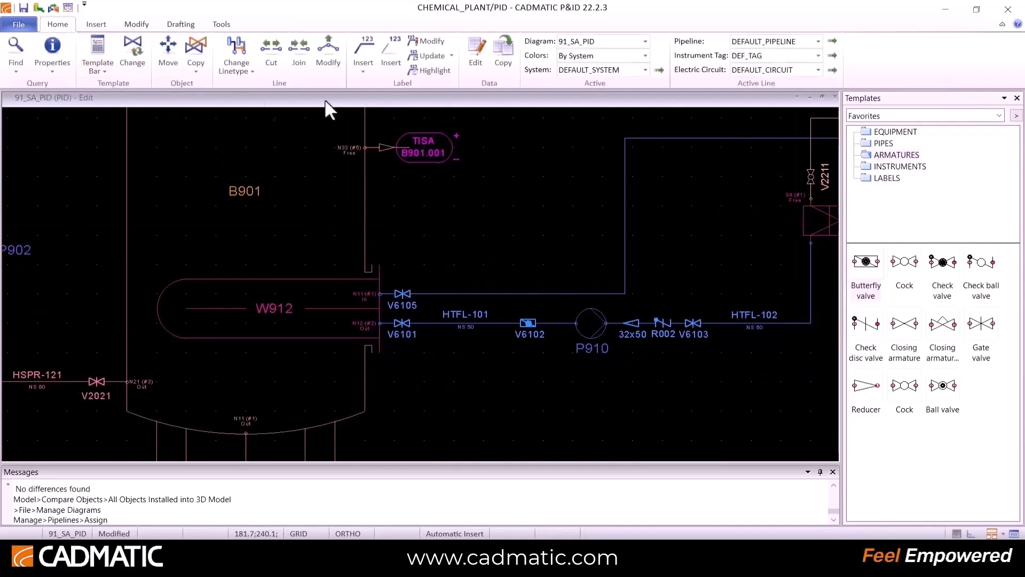
{"action": "left_click", "coordinate": [360, 72]}
{"action": "left_click", "coordinate": [382, 101]}
{"action": "left_click", "coordinate": [505, 290]}
{"action": "left_click", "coordinate": [483, 326]}
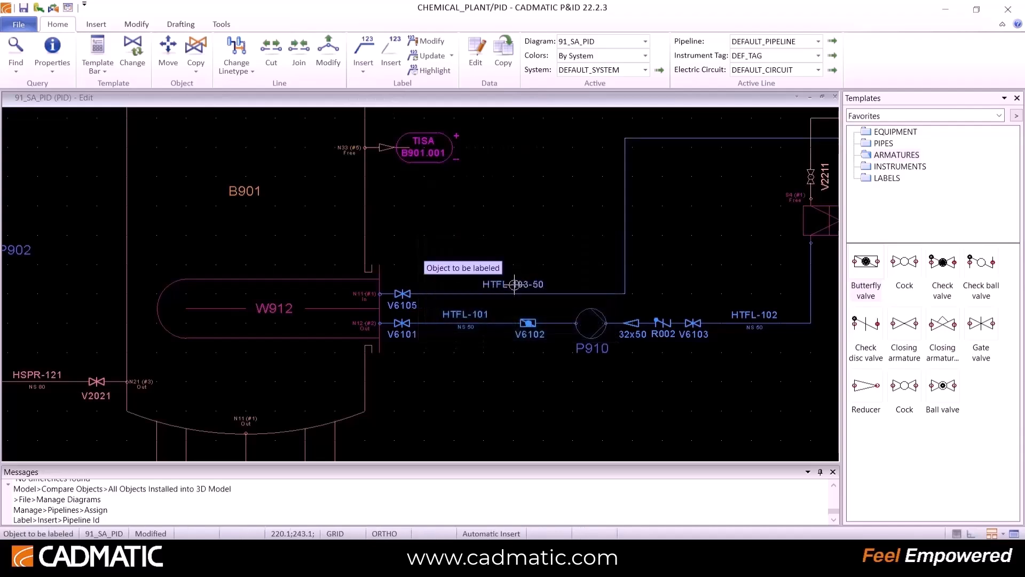
{"action": "left_click", "coordinate": [514, 284]}
{"action": "scroll", "coordinate": [420, 290], "scroll_direction": "up", "scroll_amount": 1}
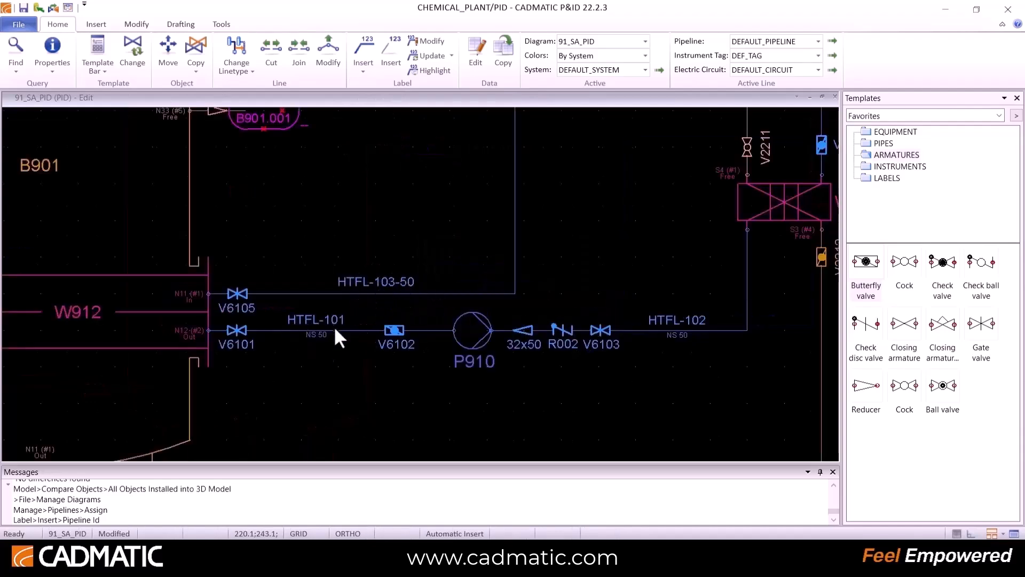
{"action": "scroll", "coordinate": [421, 250], "scroll_direction": "down", "scroll_amount": 2}
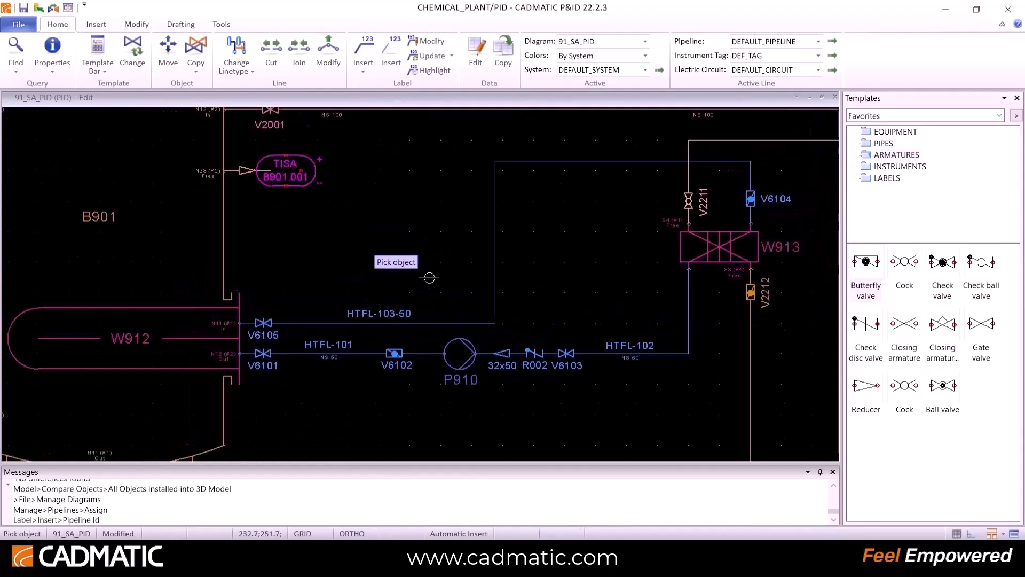
{"action": "key", "text": "Escape"}
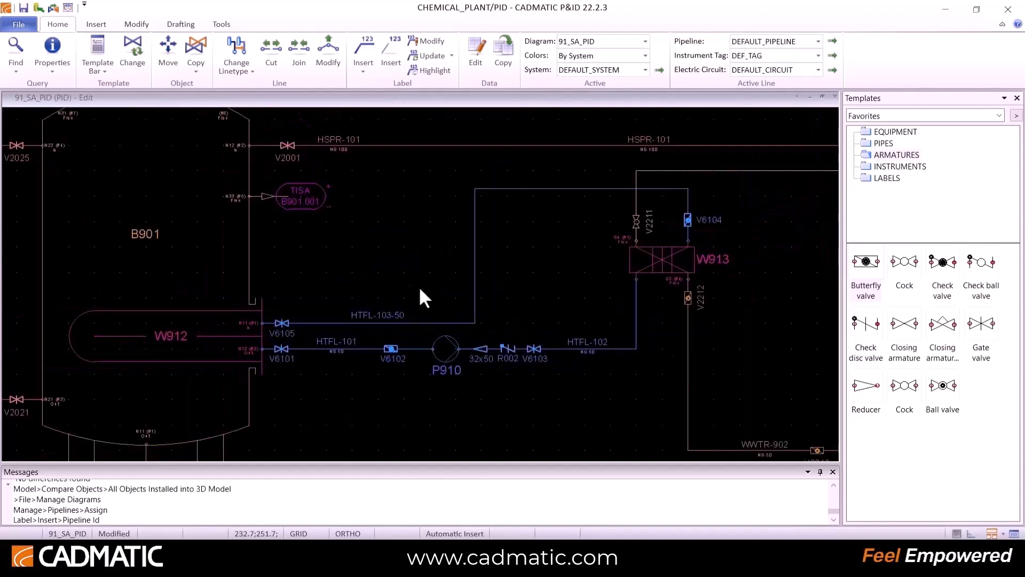
Try to set the position ID of gate valve V6105 to V6101, view the free ID ranges, and cancel the edit.
{"action": "scroll", "coordinate": [342, 331], "scroll_direction": "up", "scroll_amount": 3}
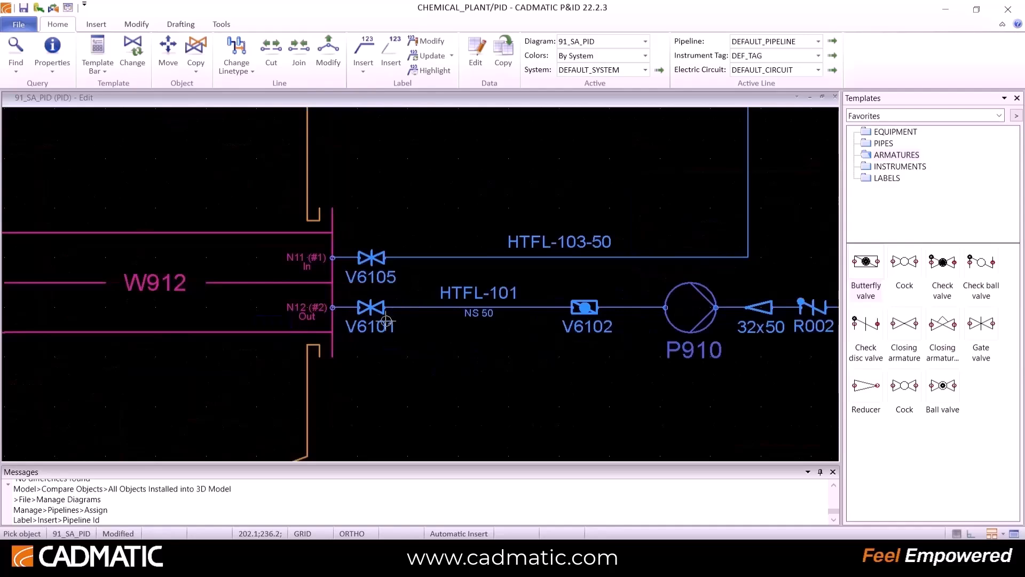
{"action": "right_click", "coordinate": [378, 258]}
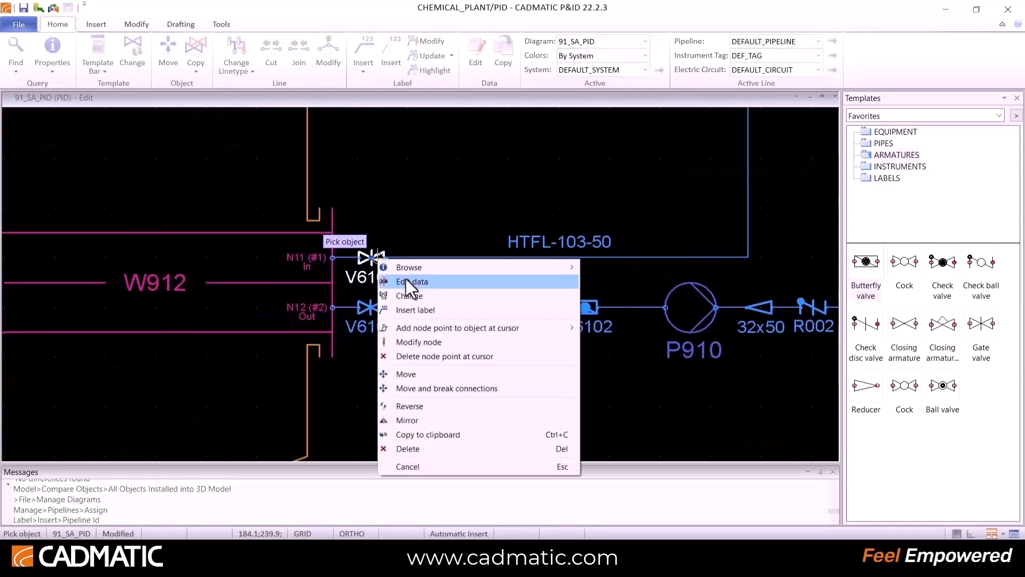
{"action": "left_click", "coordinate": [405, 279]}
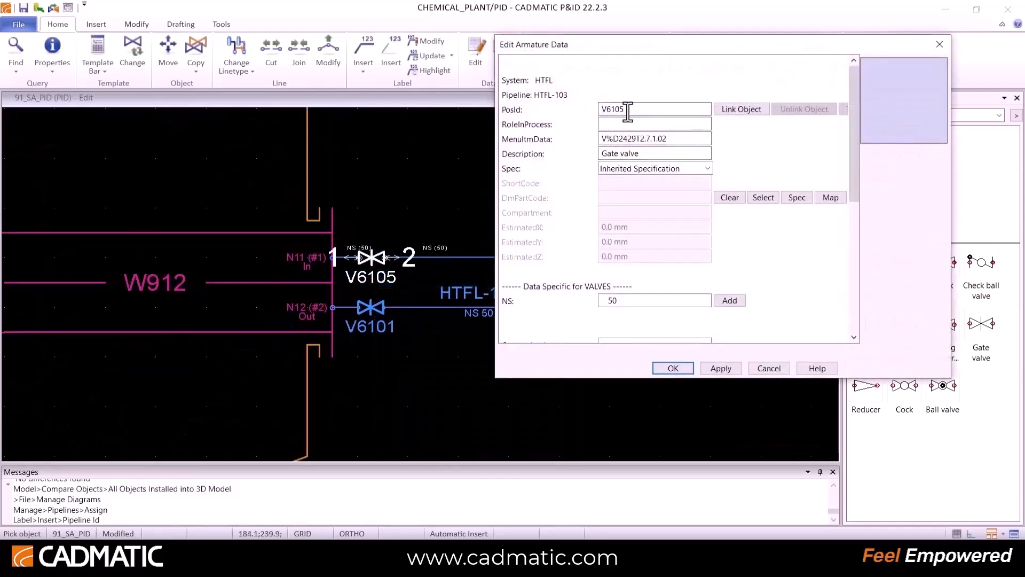
{"action": "left_click_drag", "start_coordinate": [626, 110], "coordinate": [602, 109]}
{"action": "left_click", "coordinate": [671, 368]}
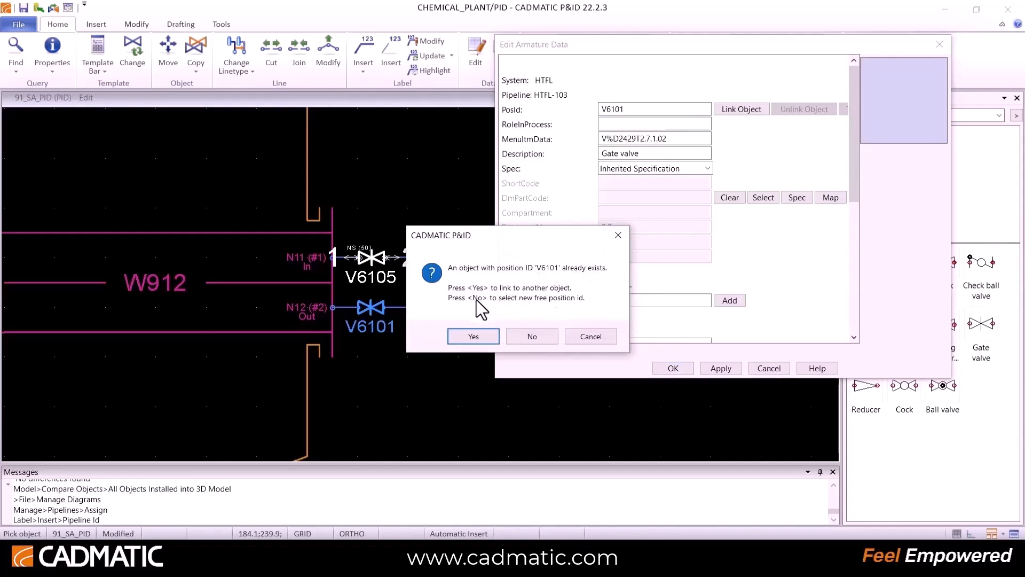
{"action": "left_click", "coordinate": [533, 337]}
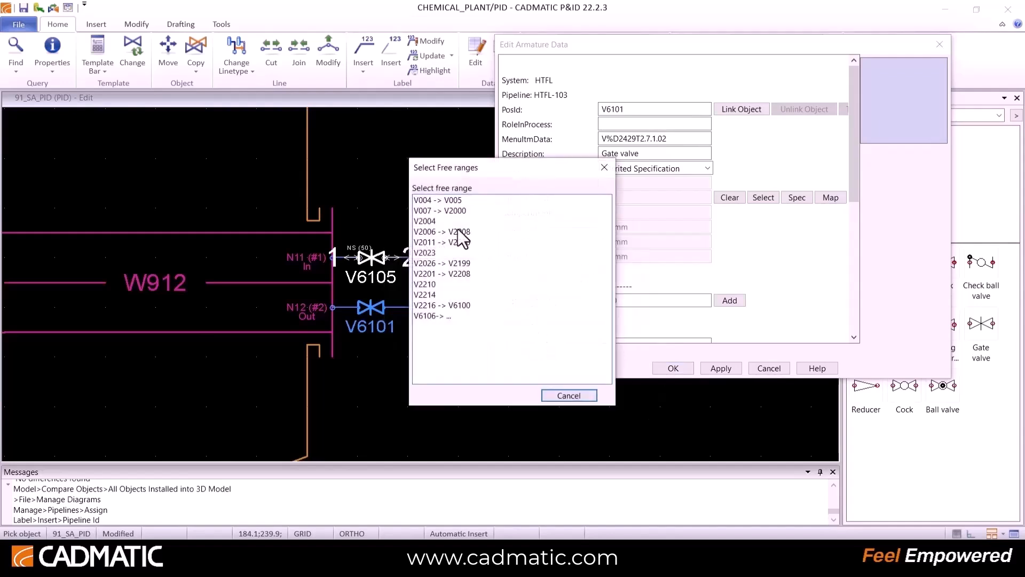
{"action": "left_click", "coordinate": [559, 394]}
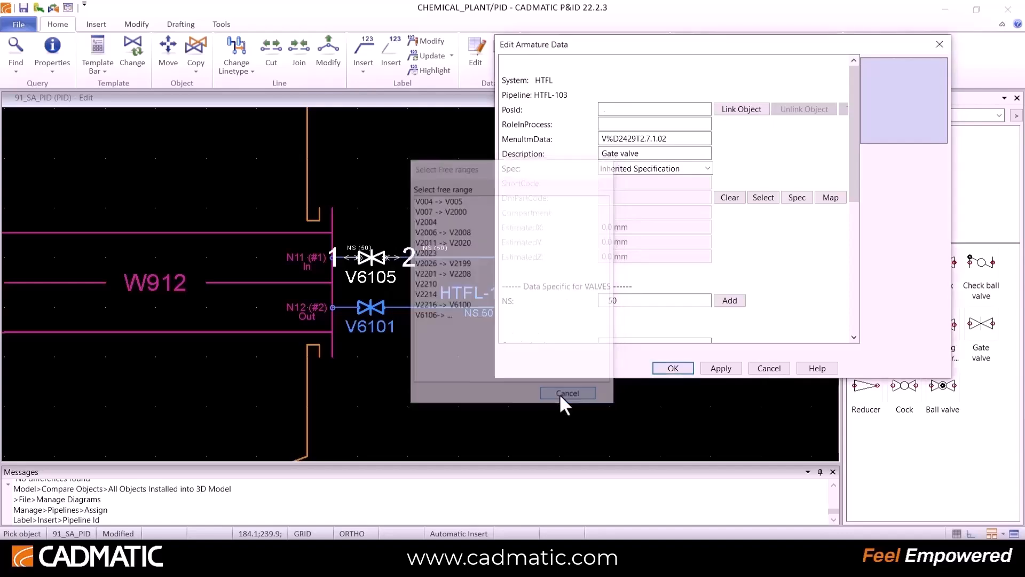
{"action": "left_click", "coordinate": [768, 368]}
Change valve V2211 above W913 to the Gate valve template from ARMATURES, keeping its existing data.
{"action": "scroll", "coordinate": [426, 282], "scroll_direction": "down", "scroll_amount": 4}
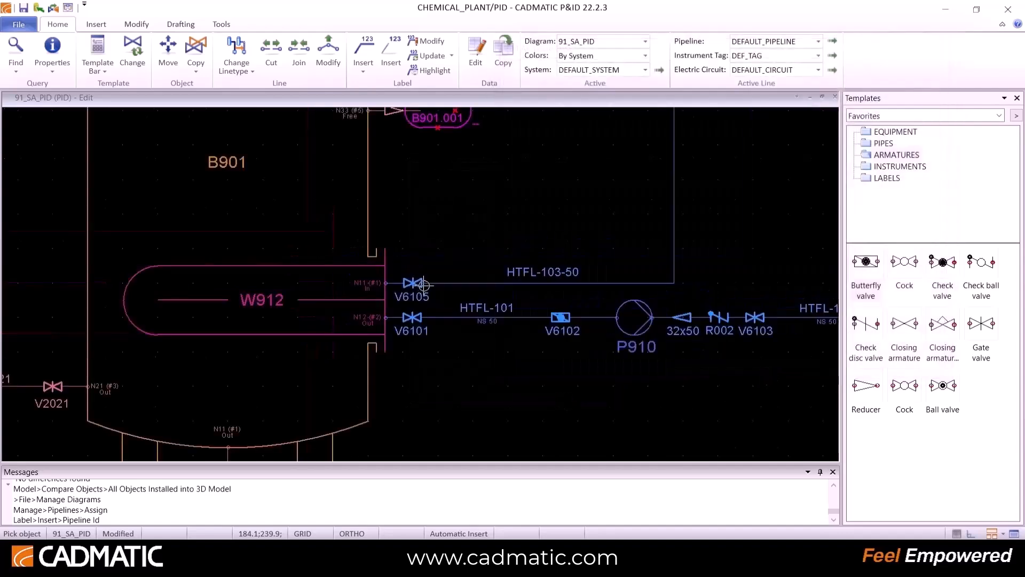
{"action": "middle_click_drag", "start_coordinate": [751, 204], "coordinate": [419, 279]}
{"action": "scroll", "coordinate": [419, 280], "scroll_direction": "up", "scroll_amount": 4}
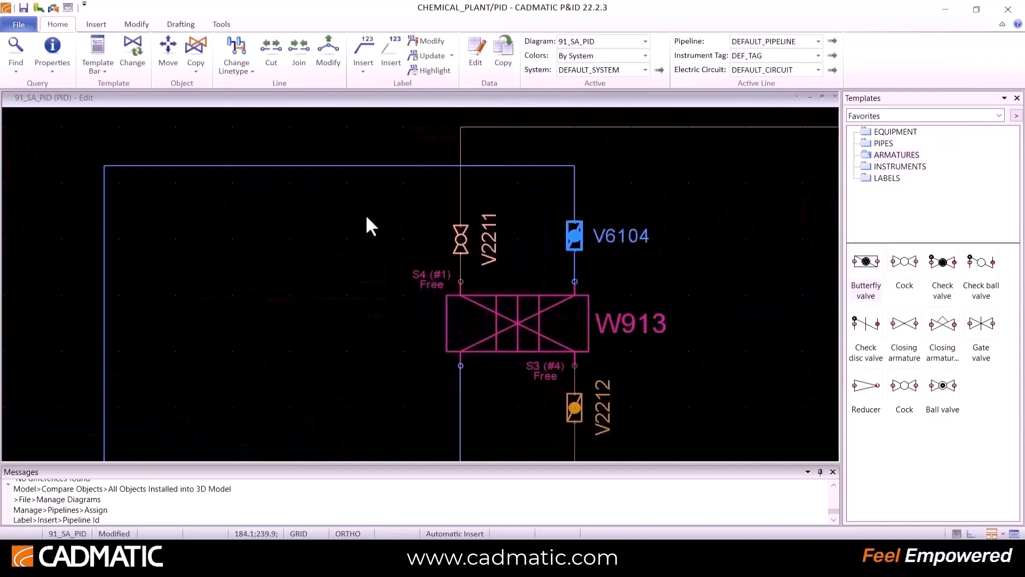
{"action": "left_click", "coordinate": [133, 59]}
{"action": "left_click", "coordinate": [552, 170]}
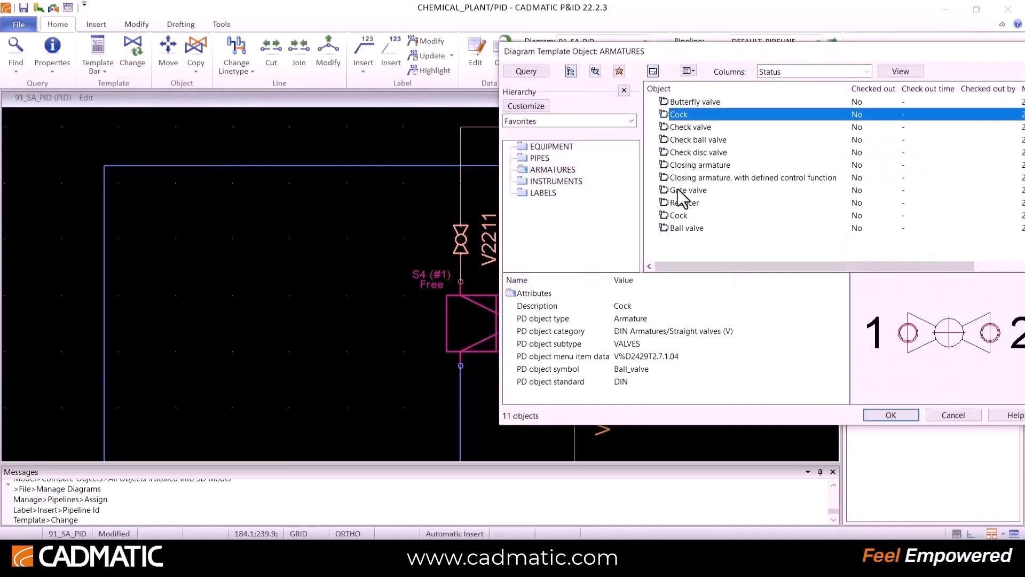
{"action": "left_click", "coordinate": [697, 128]}
{"action": "left_click", "coordinate": [701, 153]}
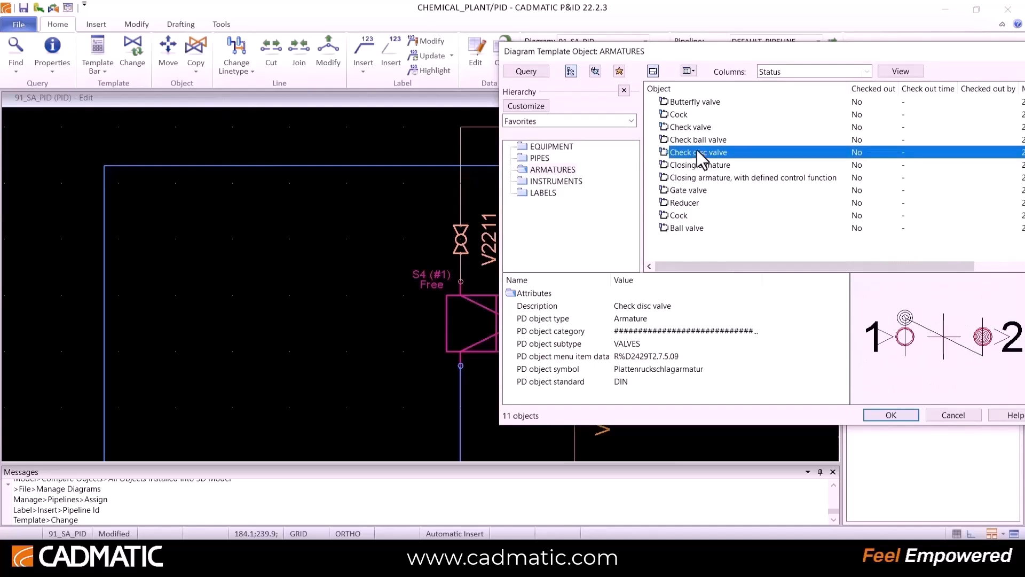
{"action": "left_click", "coordinate": [698, 191]}
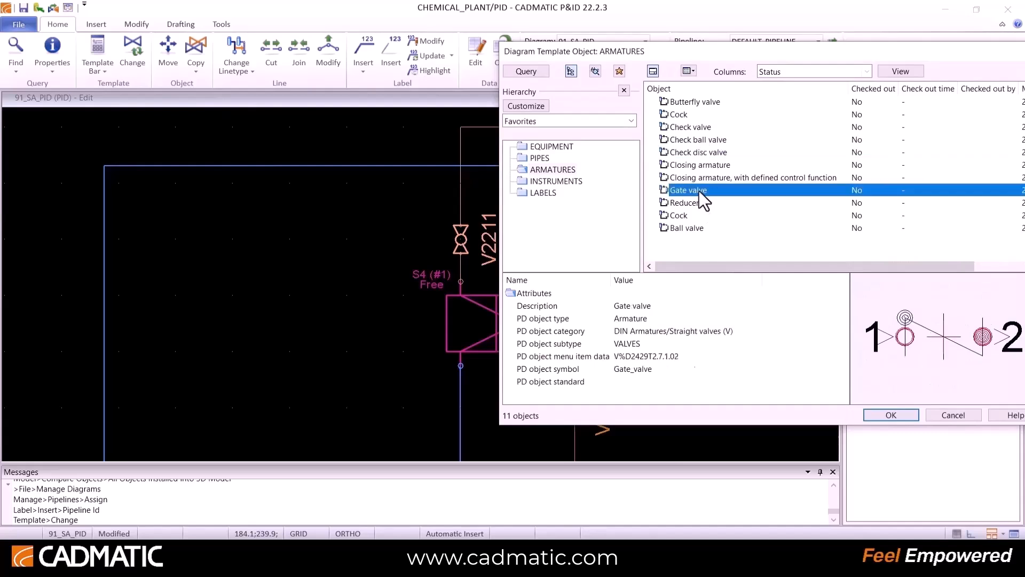
{"action": "left_click", "coordinate": [900, 420]}
{"action": "left_click", "coordinate": [460, 235]}
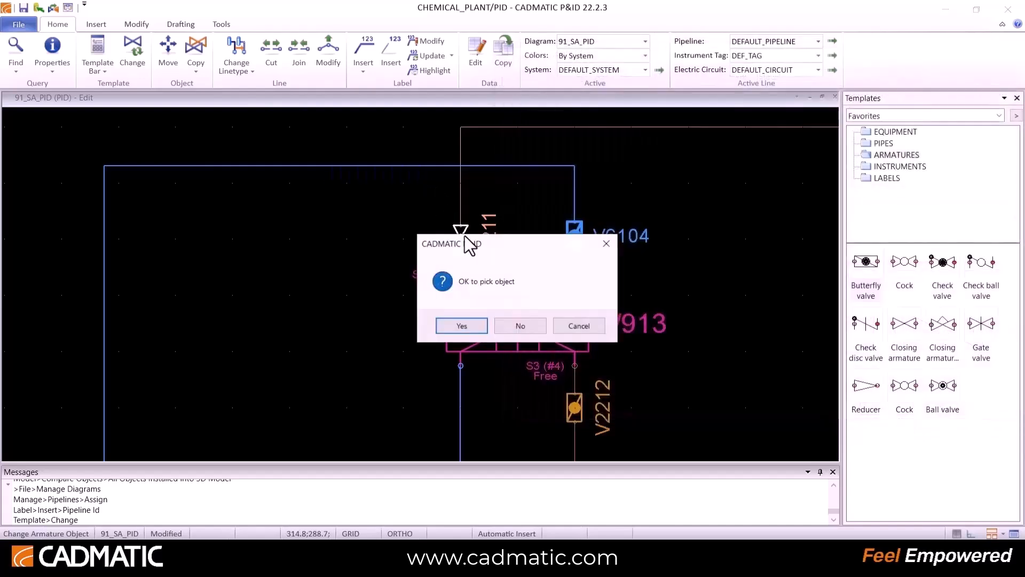
{"action": "left_click", "coordinate": [460, 324]}
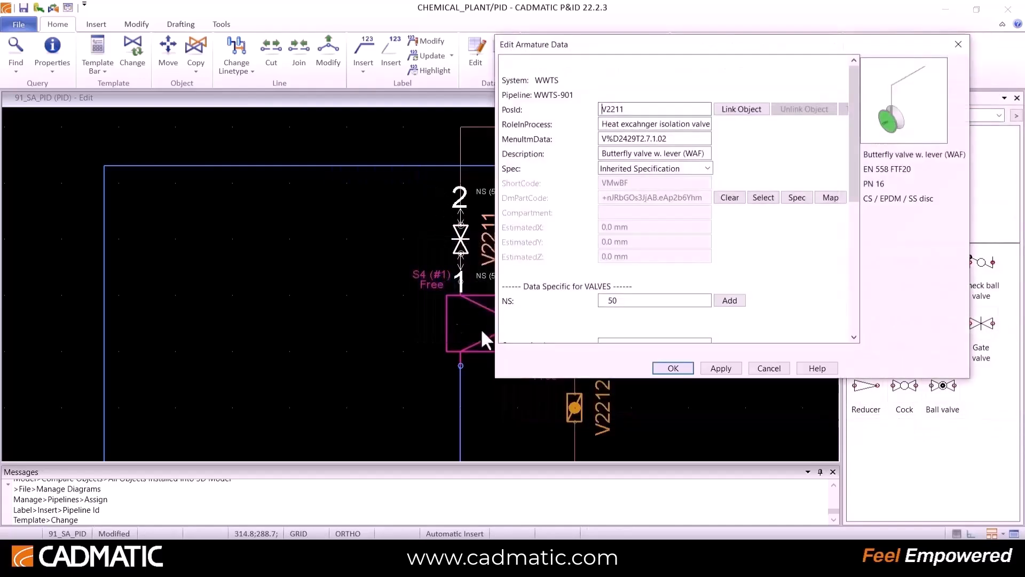
{"action": "left_click", "coordinate": [673, 368]}
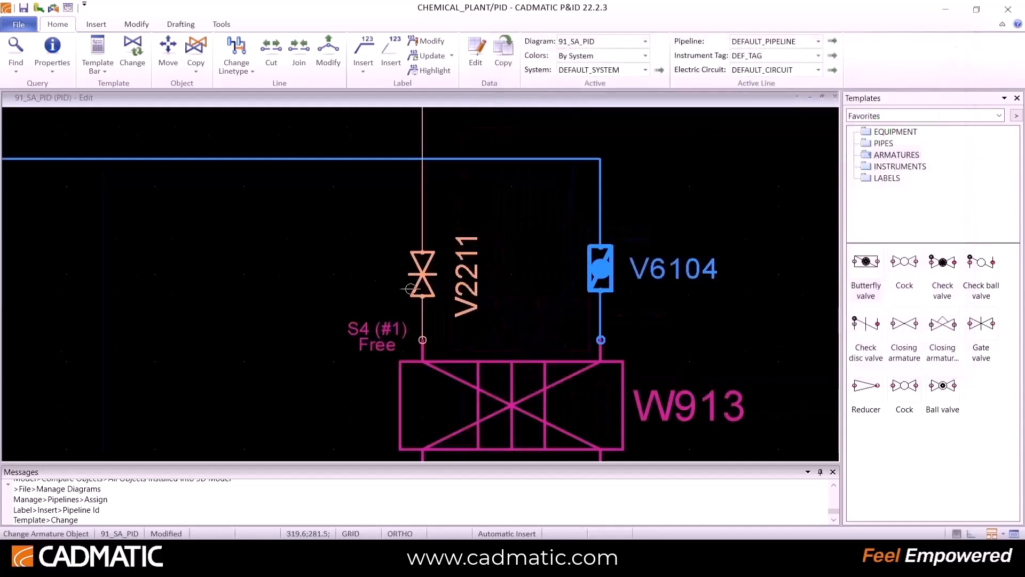
Review the equipment data of pump P910 and close its data dialog.
{"action": "scroll", "coordinate": [359, 291], "scroll_direction": "down", "scroll_amount": 2}
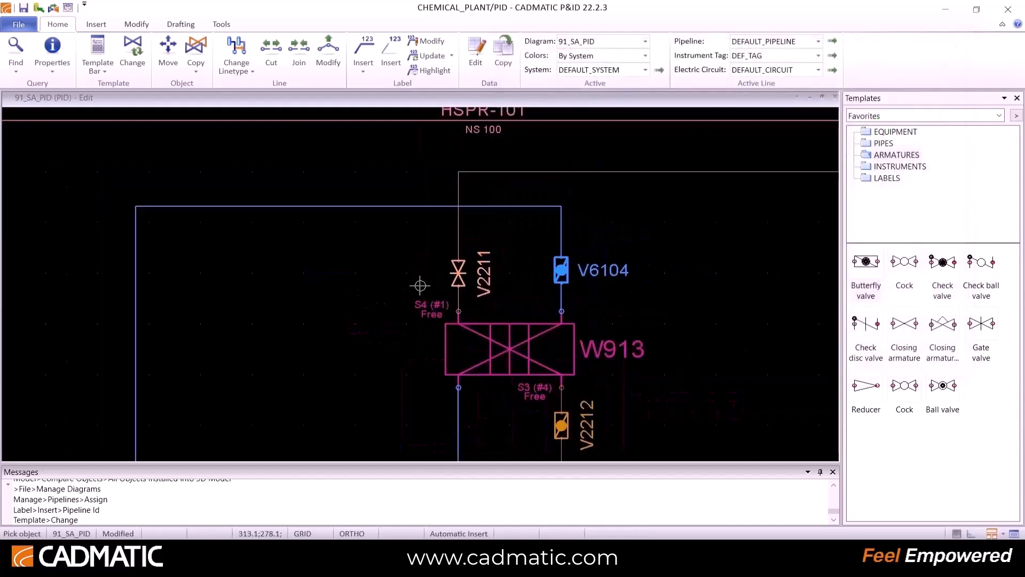
{"action": "scroll", "coordinate": [420, 285], "scroll_direction": "down", "scroll_amount": 3}
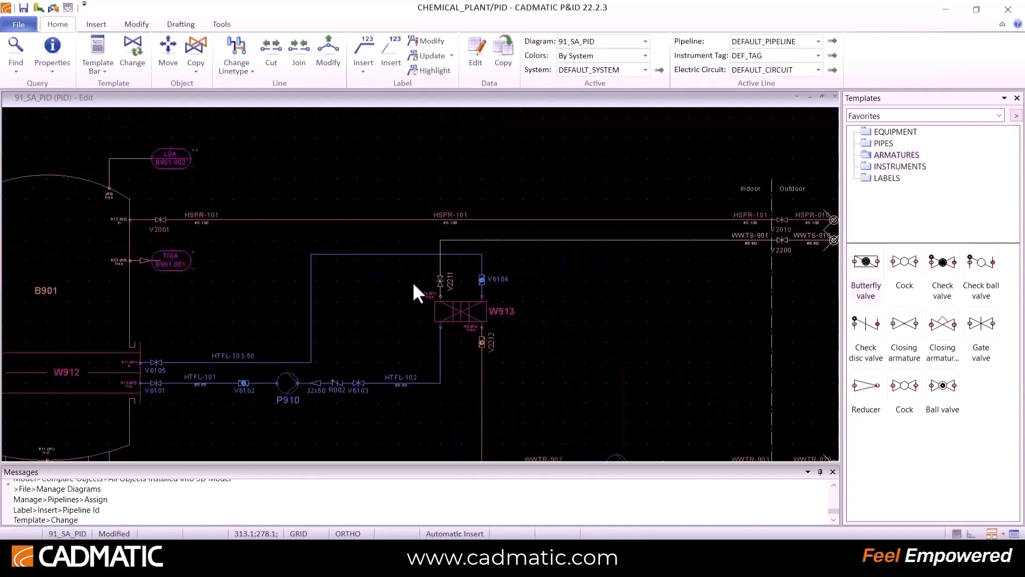
{"action": "scroll", "coordinate": [208, 390], "scroll_direction": "up", "scroll_amount": 3}
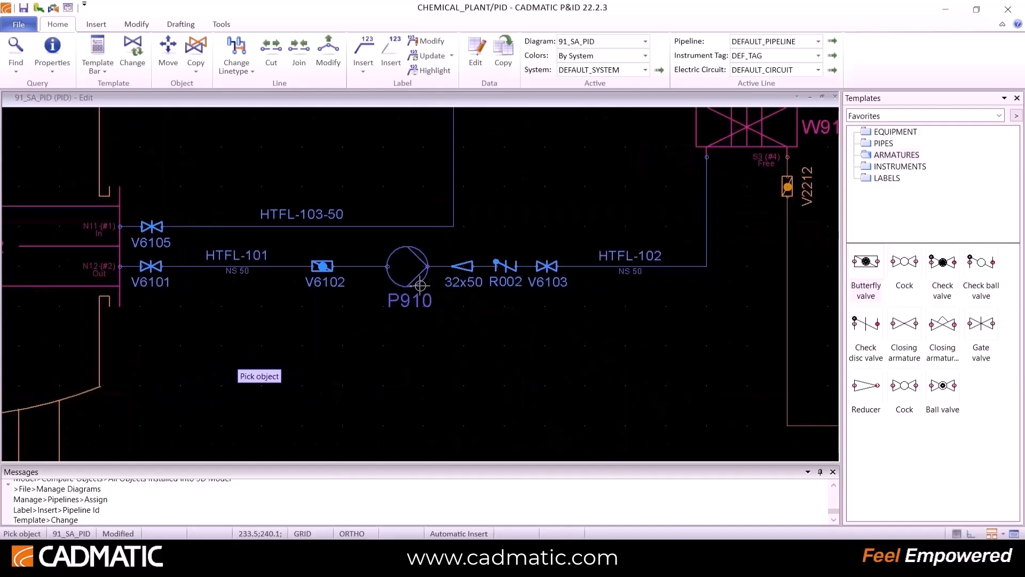
{"action": "right_click", "coordinate": [420, 285]}
{"action": "left_click", "coordinate": [450, 310]}
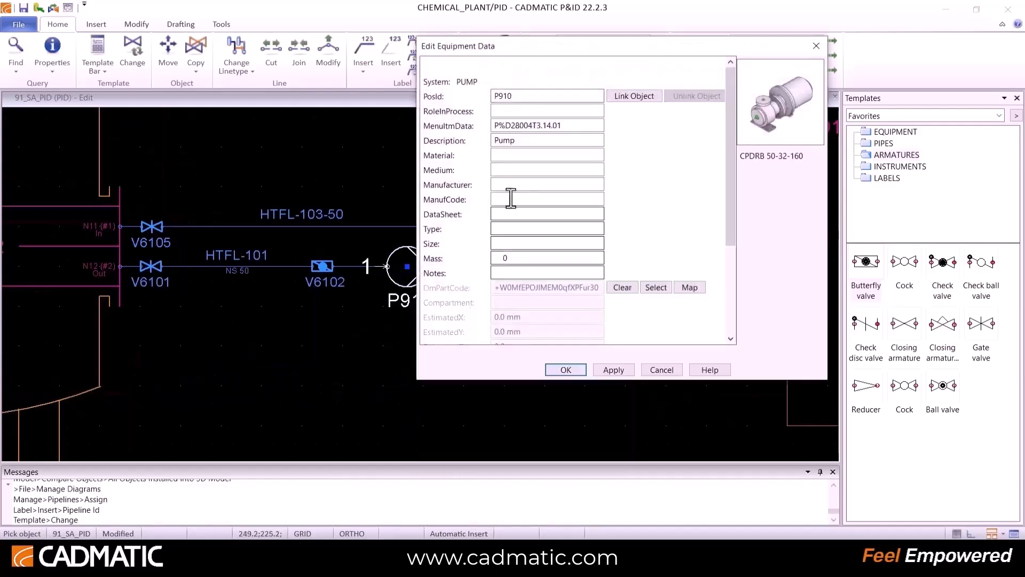
{"action": "left_click", "coordinate": [565, 370]}
Start a data copy from the existing product pump, choosing only its Material (PTFE lined) and Manufacturer (FRIATEC) values.
{"action": "scroll", "coordinate": [559, 373], "scroll_direction": "down", "scroll_amount": 3}
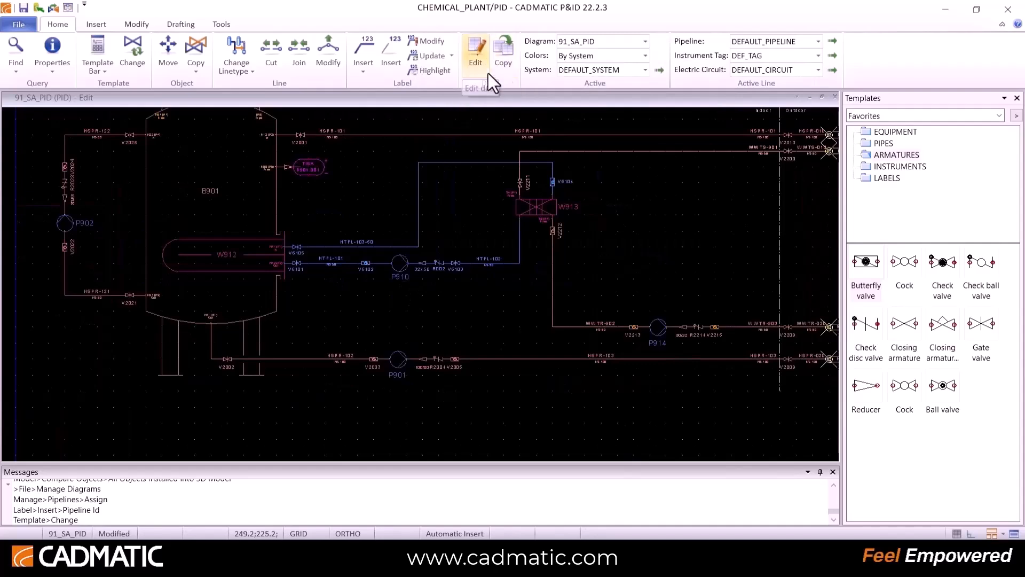
{"action": "left_click", "coordinate": [497, 52]}
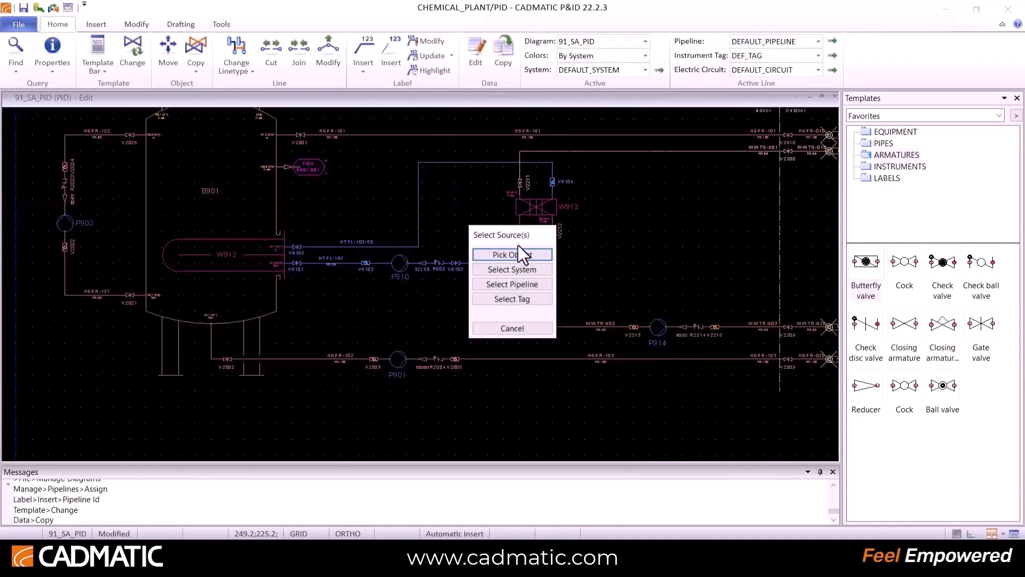
{"action": "left_click", "coordinate": [514, 254]}
{"action": "left_click", "coordinate": [412, 282]}
{"action": "left_click", "coordinate": [460, 324]}
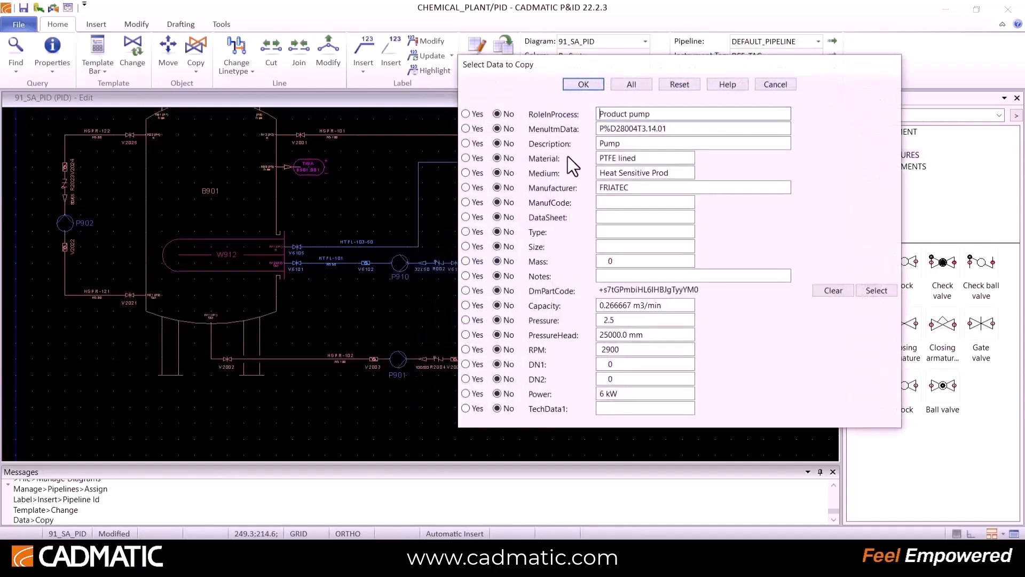
{"action": "left_click", "coordinate": [630, 84]}
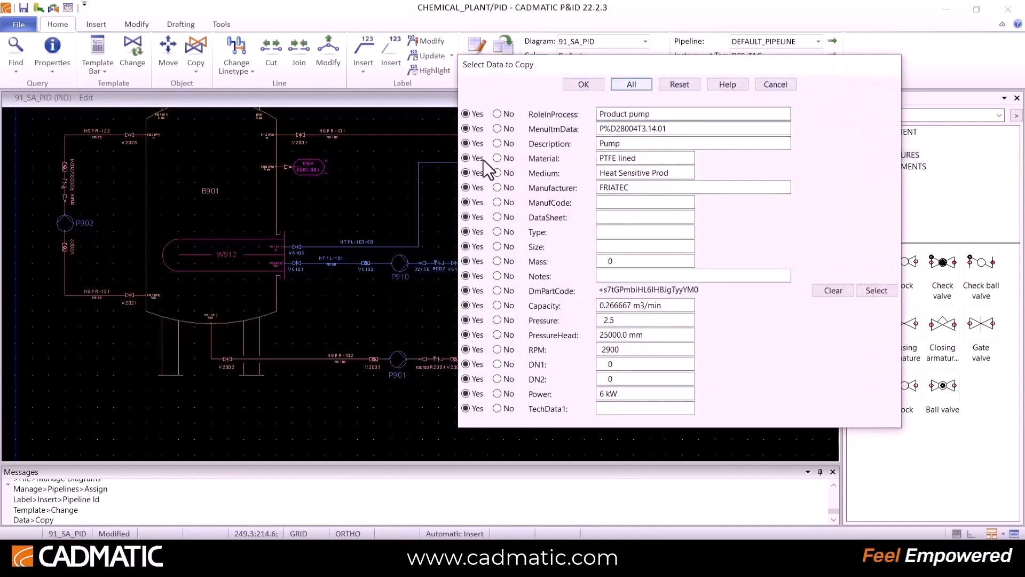
{"action": "left_click", "coordinate": [679, 85]}
{"action": "left_click", "coordinate": [466, 187]}
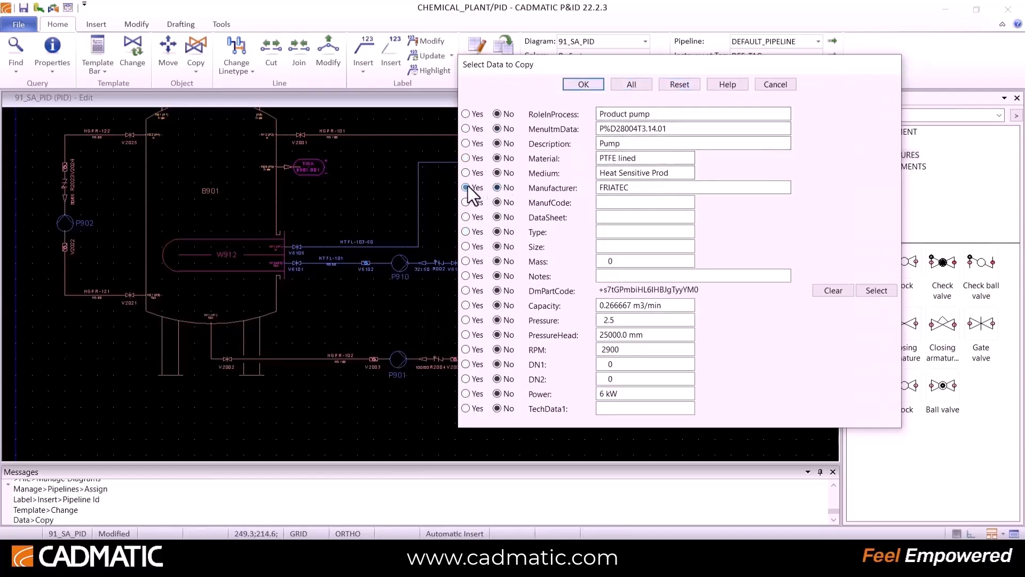
{"action": "left_click", "coordinate": [467, 158]}
{"action": "left_click", "coordinate": [583, 85]}
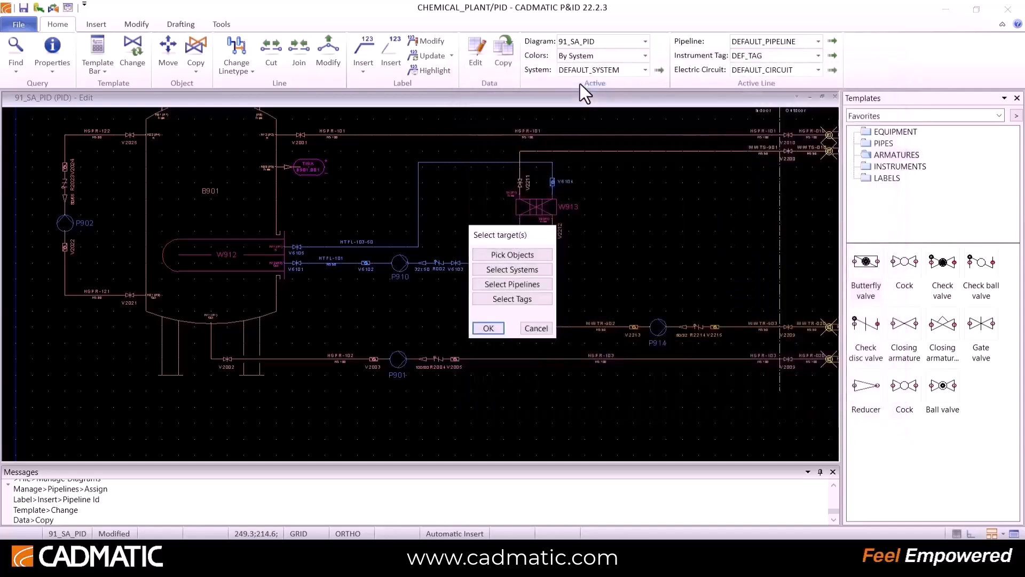
Pick pump P910 as the target for the copied data and confirm the copy.
{"action": "left_click", "coordinate": [507, 253]}
{"action": "right_click", "coordinate": [372, 161]}
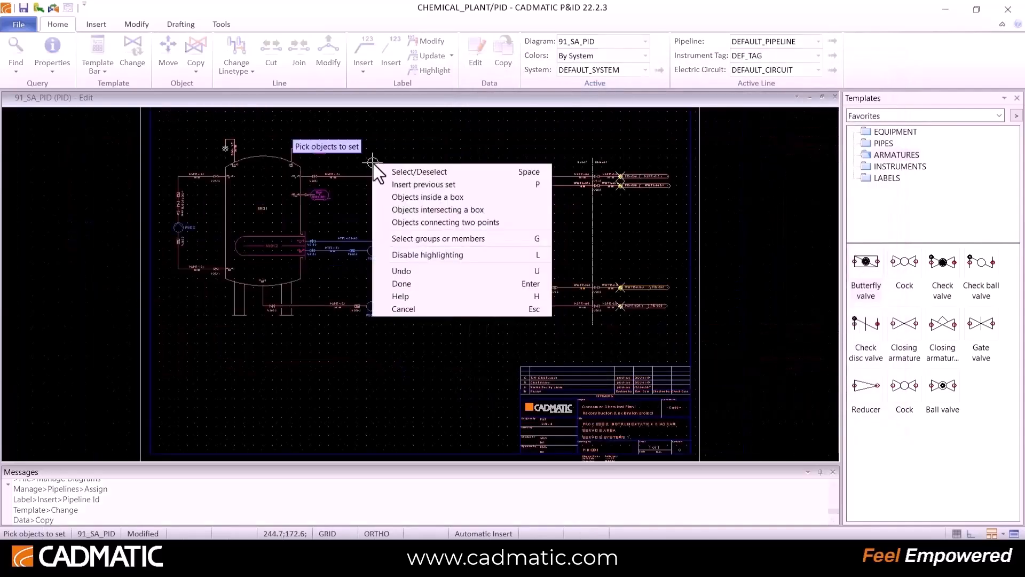
{"action": "left_click", "coordinate": [430, 200]}
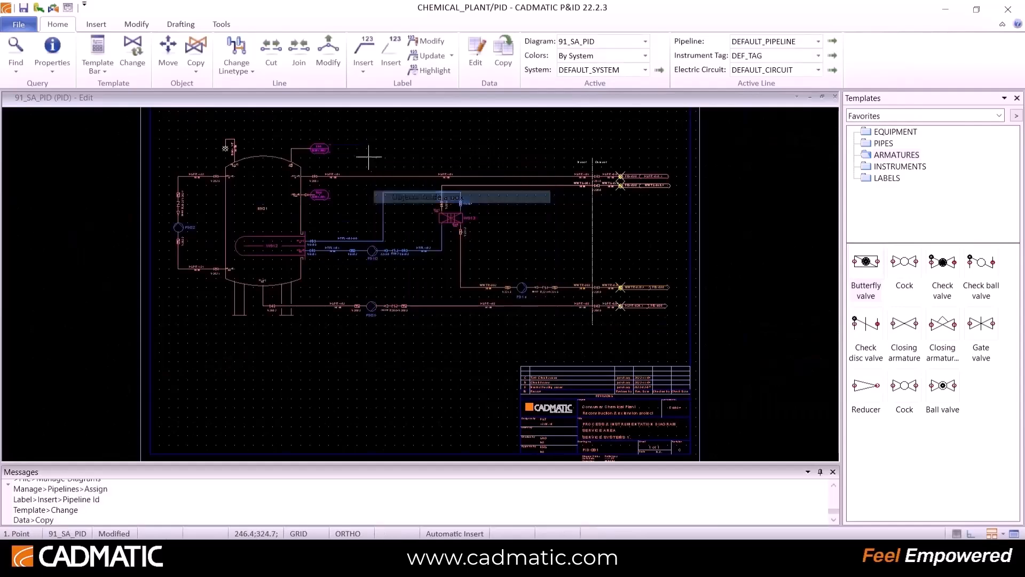
{"action": "left_click", "coordinate": [336, 136]}
{"action": "left_click", "coordinate": [403, 228]}
{"action": "scroll", "coordinate": [383, 282], "scroll_direction": "up", "scroll_amount": 2}
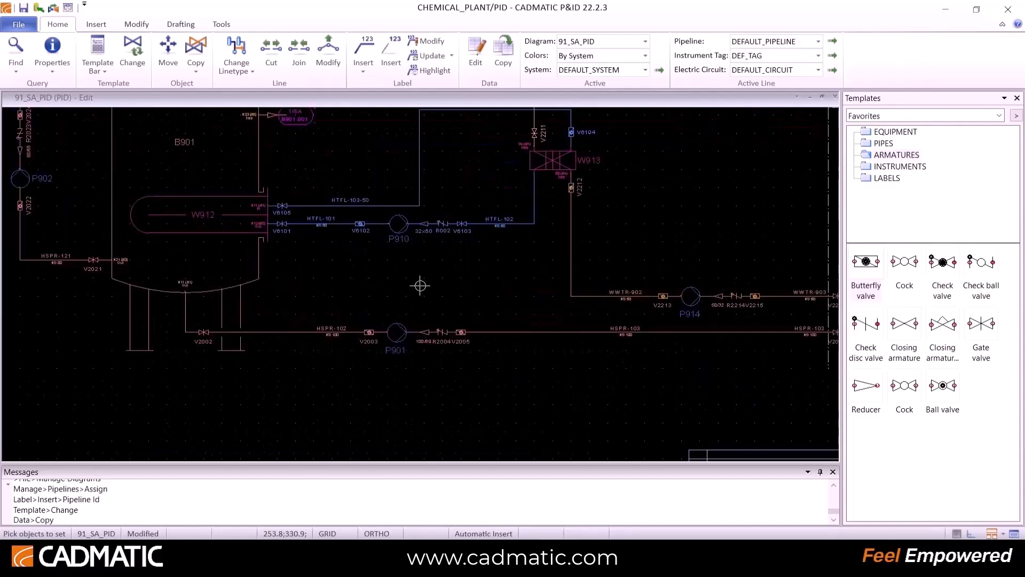
{"action": "key", "text": "Return"}
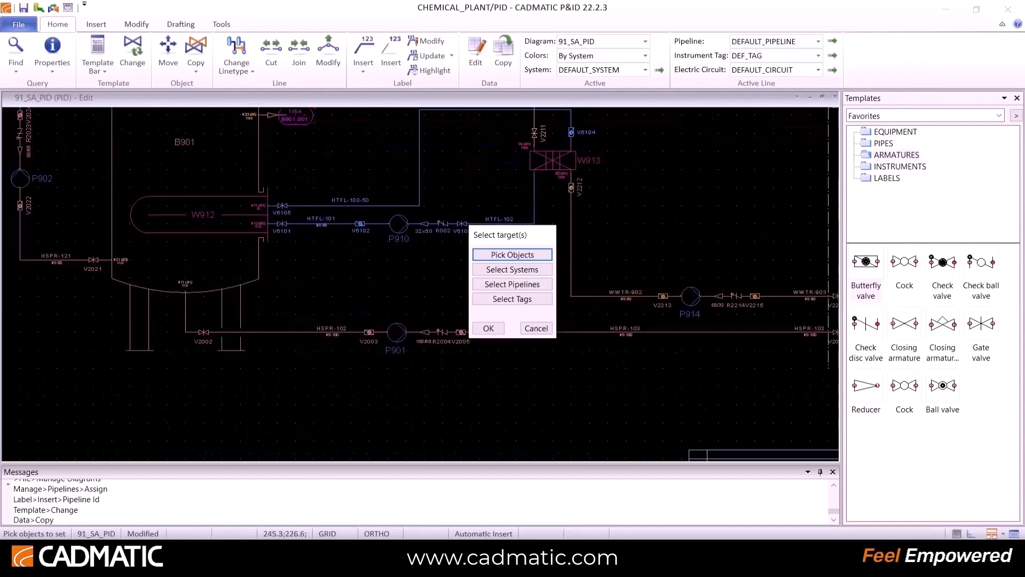
{"action": "left_click", "coordinate": [489, 328]}
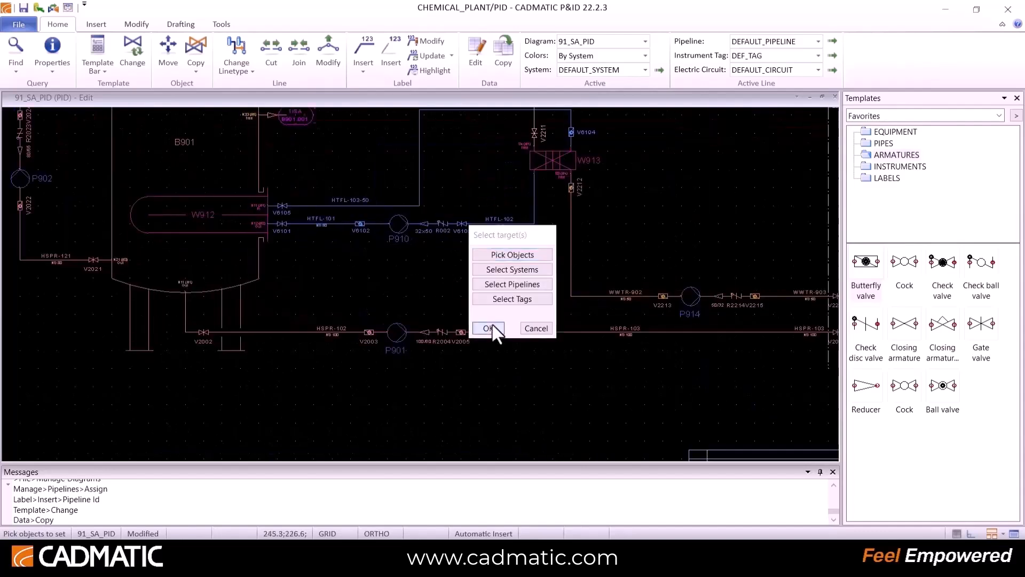
Check the material and manufacturer values in pump P910's equipment data and close the dialog.
{"action": "right_click", "coordinate": [402, 222]}
{"action": "left_click", "coordinate": [435, 245]}
{"action": "left_click_drag", "start_coordinate": [498, 184], "coordinate": [534, 155]}
{"action": "left_click", "coordinate": [565, 371]}
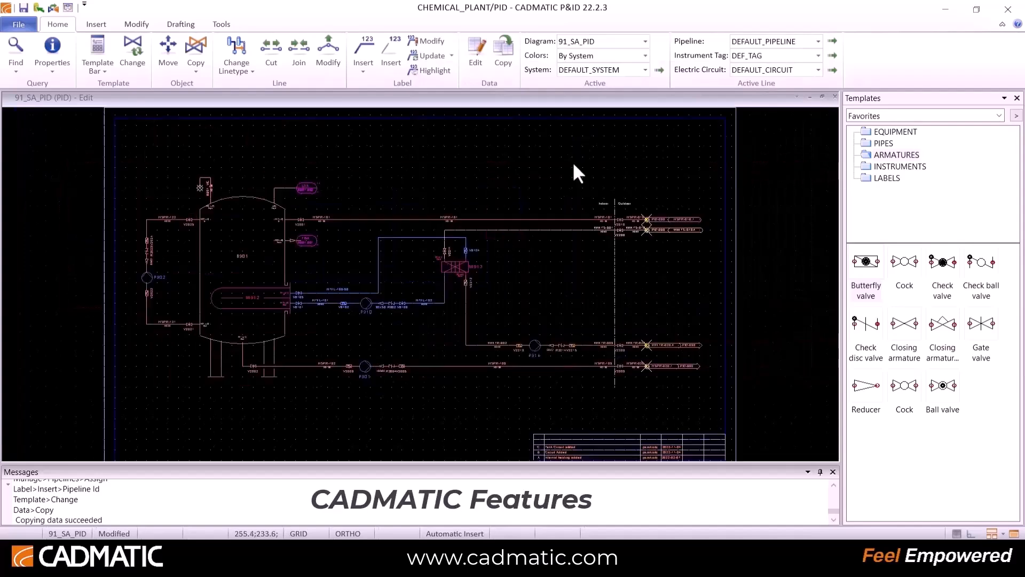
Color the diagram By Nominal Size (NS) and inspect the pipelines around W913, P901 and P914.
{"action": "left_click", "coordinate": [582, 57]}
{"action": "left_click", "coordinate": [595, 87]}
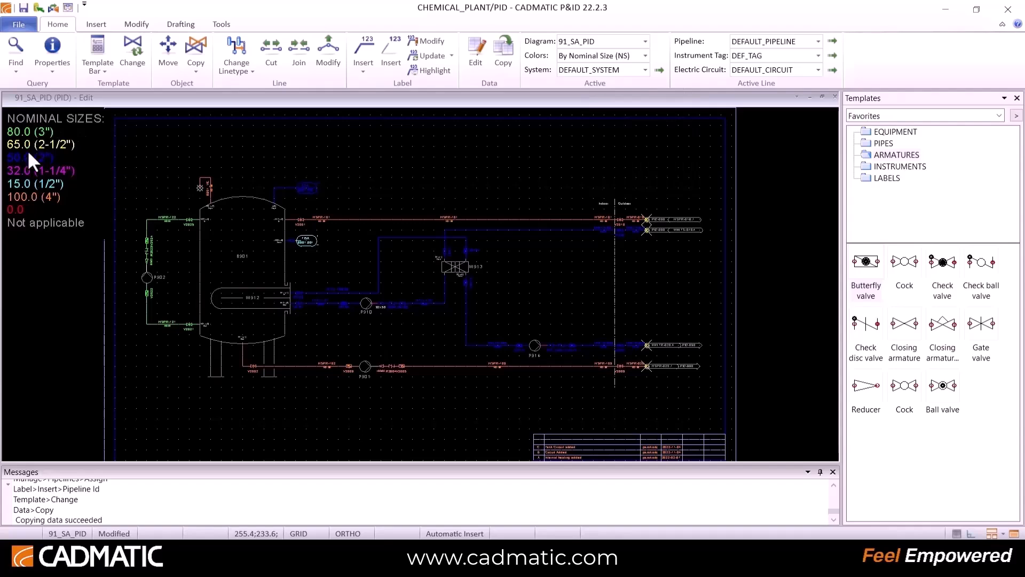
{"action": "scroll", "coordinate": [422, 278], "scroll_direction": "up", "scroll_amount": 5}
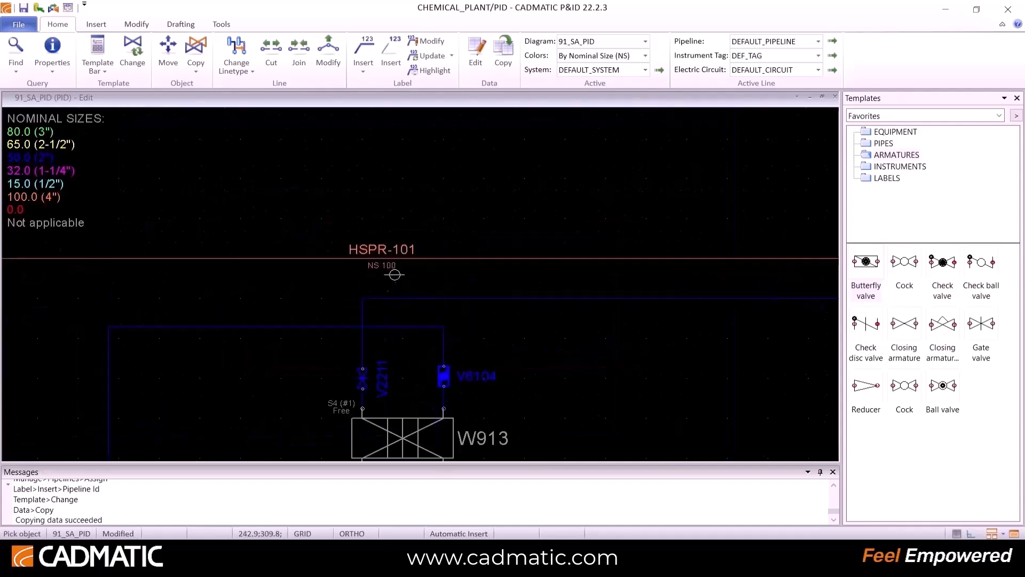
{"action": "scroll", "coordinate": [395, 275], "scroll_direction": "down", "scroll_amount": 4}
{"action": "scroll", "coordinate": [446, 410], "scroll_direction": "up", "scroll_amount": 2}
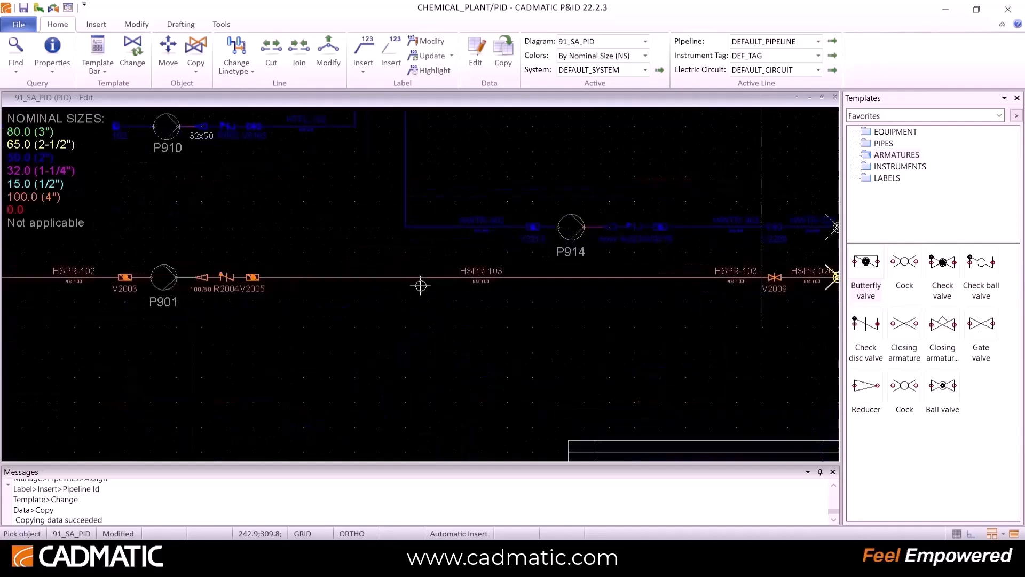
{"action": "scroll", "coordinate": [426, 286], "scroll_direction": "up", "scroll_amount": 1}
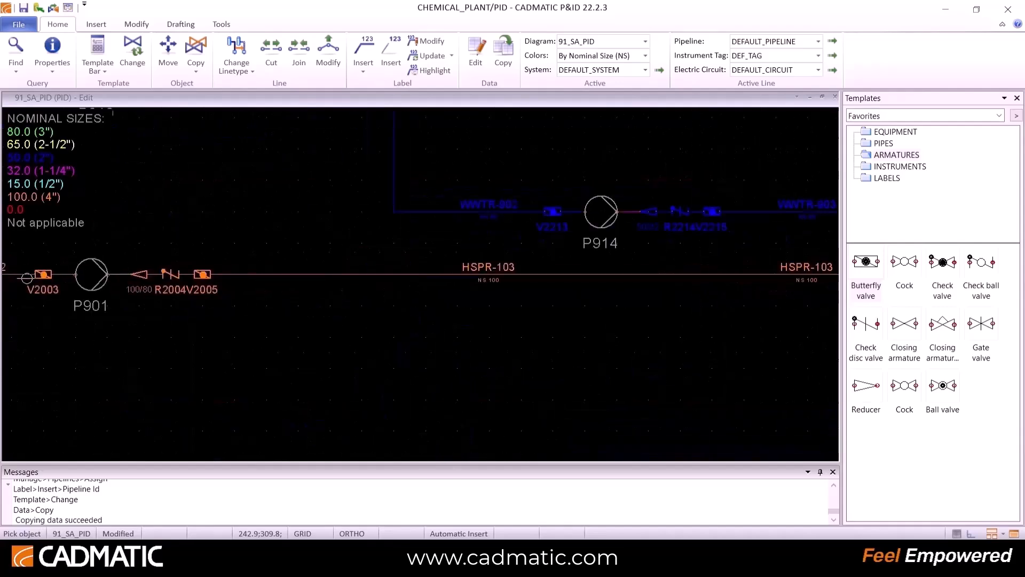
{"action": "scroll", "coordinate": [428, 284], "scroll_direction": "up", "scroll_amount": 2}
{"action": "scroll", "coordinate": [442, 259], "scroll_direction": "down", "scroll_amount": 5}
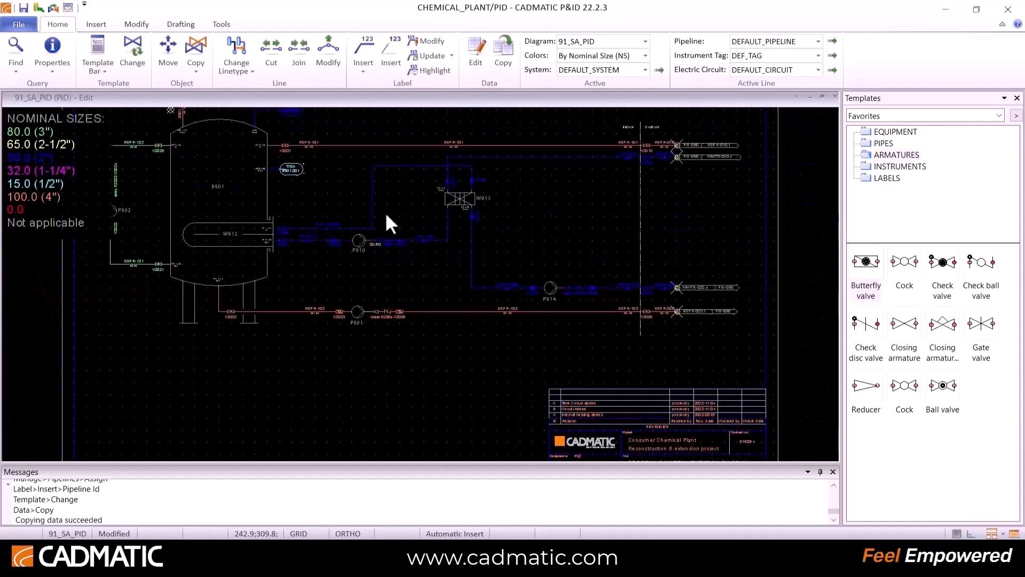
Color the diagram By Piping Specification, and switch the coloring to By Insulation Specification.
{"action": "left_click", "coordinate": [605, 58]}
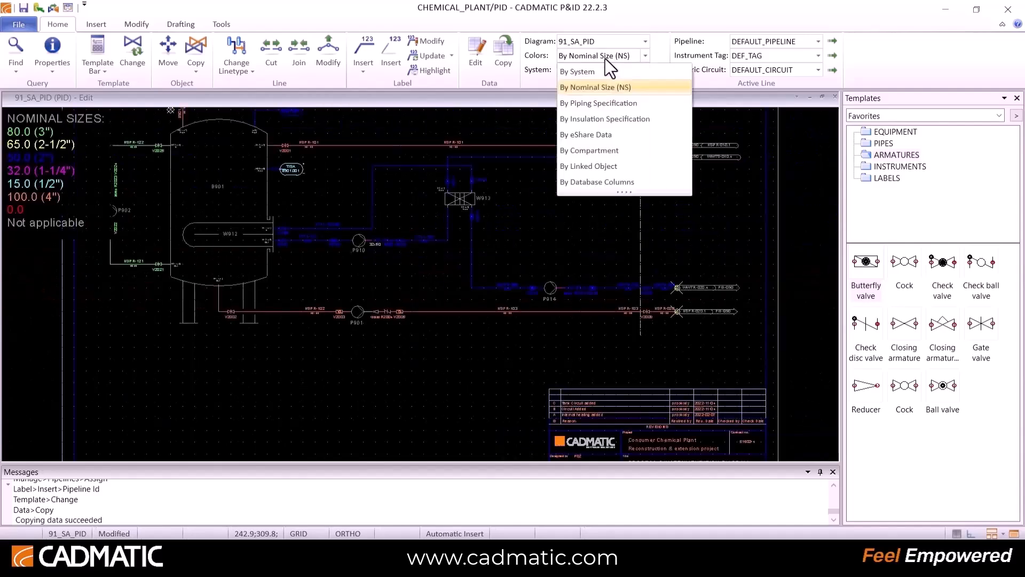
{"action": "left_click", "coordinate": [598, 101]}
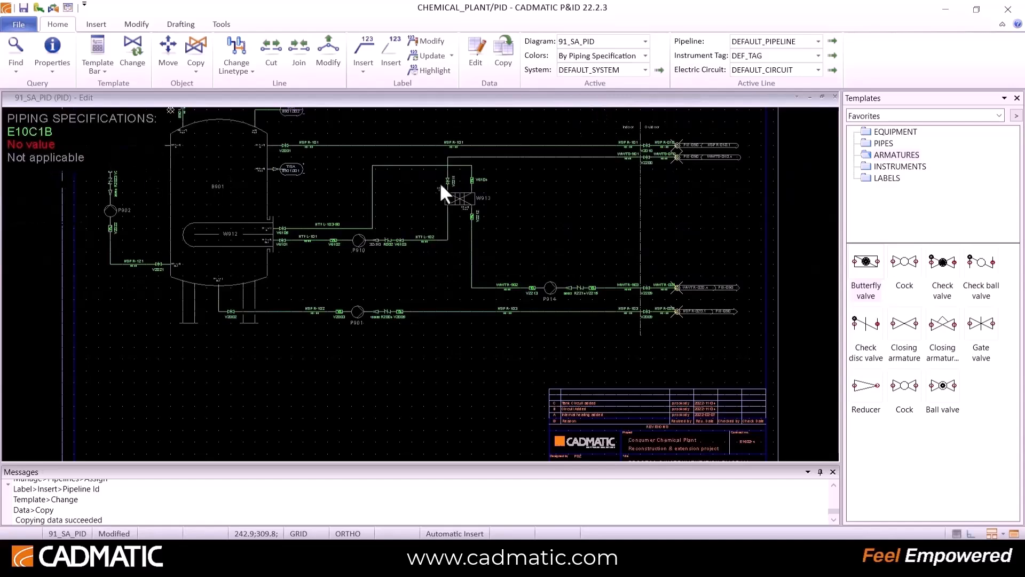
{"action": "left_click", "coordinate": [623, 55]}
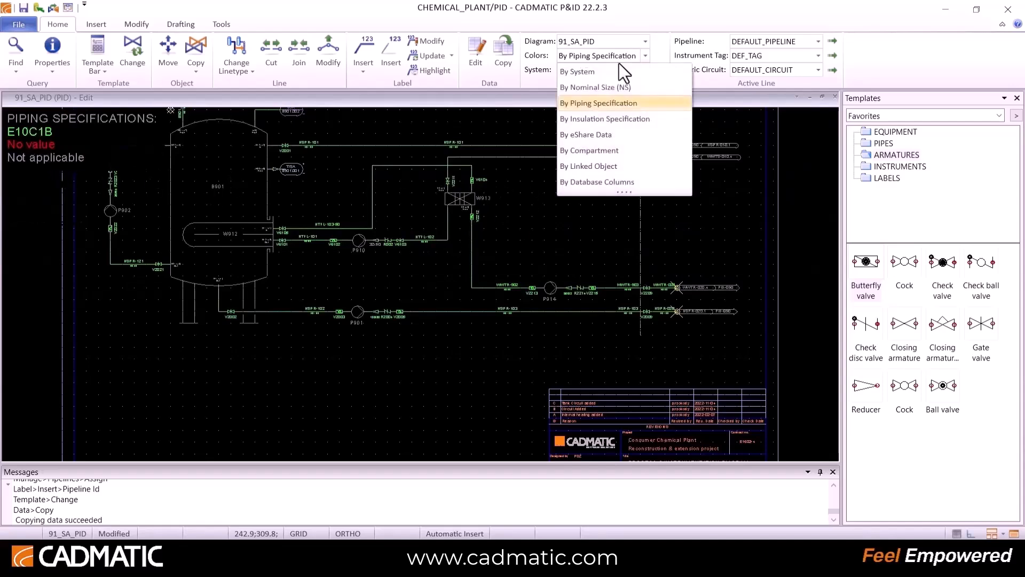
{"action": "left_click", "coordinate": [608, 120]}
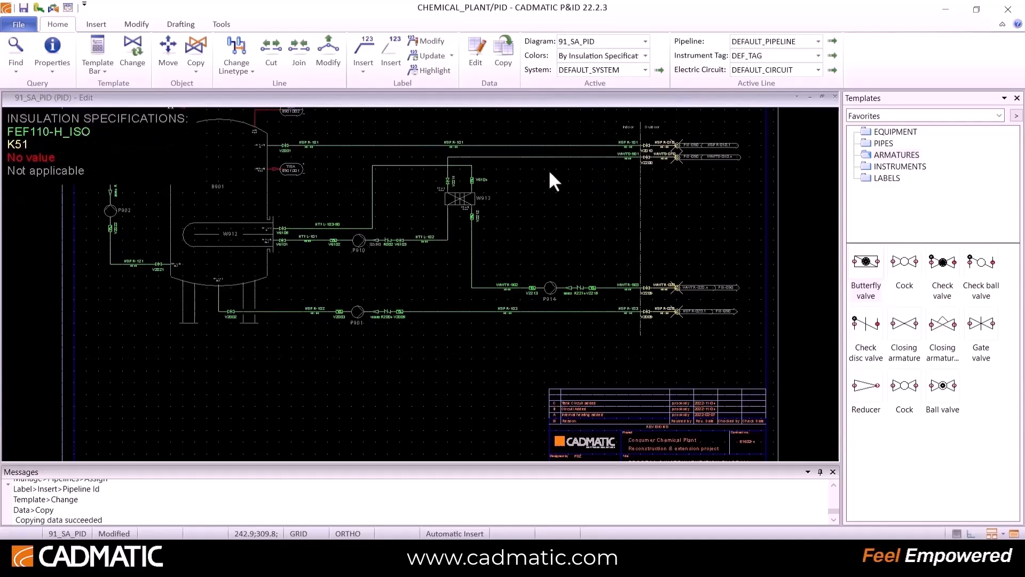
Color the diagram By Database Columns, using the Manufacturer column of EQUIPMENTS.
{"action": "left_click", "coordinate": [594, 58]}
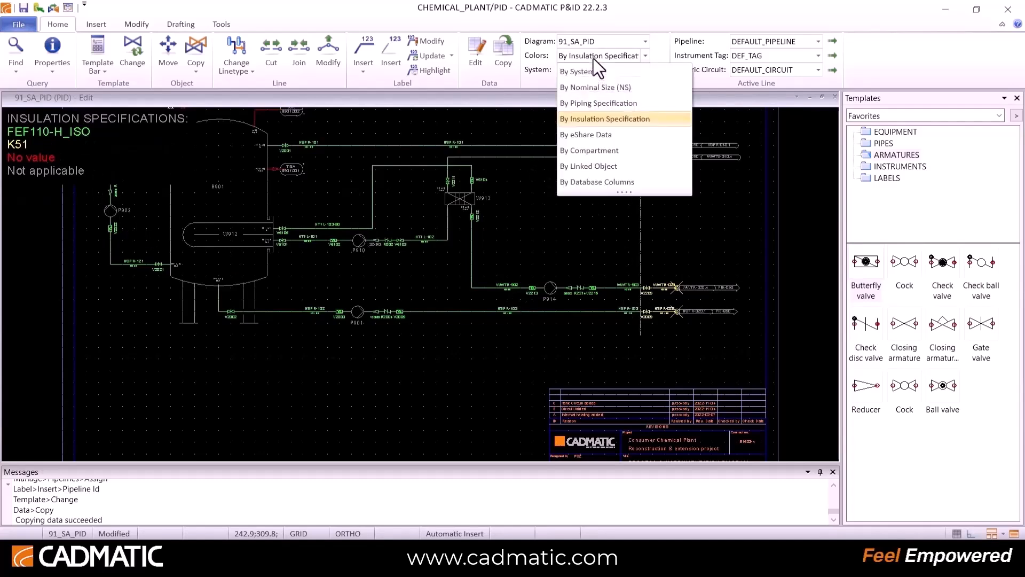
{"action": "left_click", "coordinate": [602, 181]}
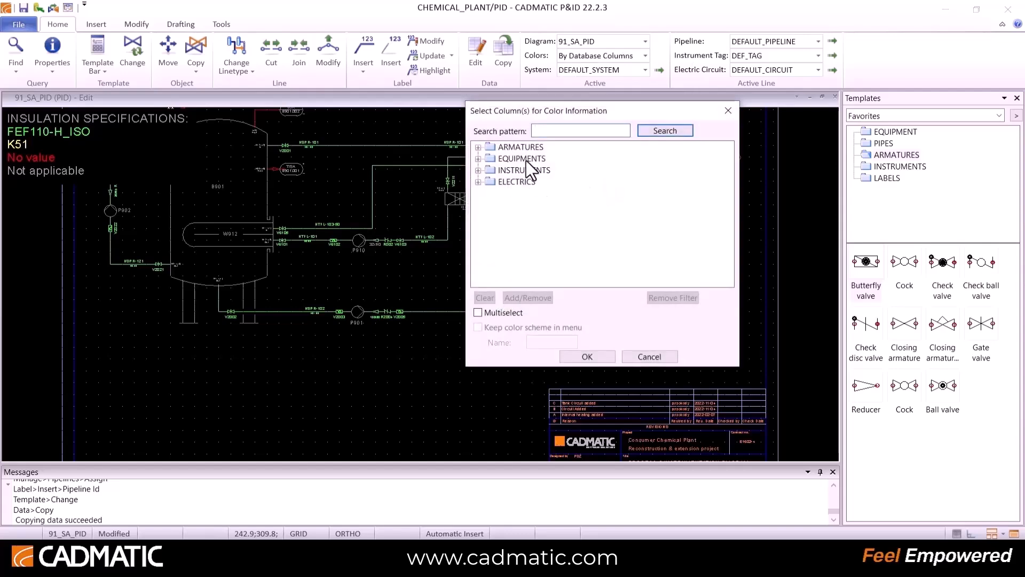
{"action": "left_click", "coordinate": [527, 160]}
{"action": "left_click", "coordinate": [478, 159]}
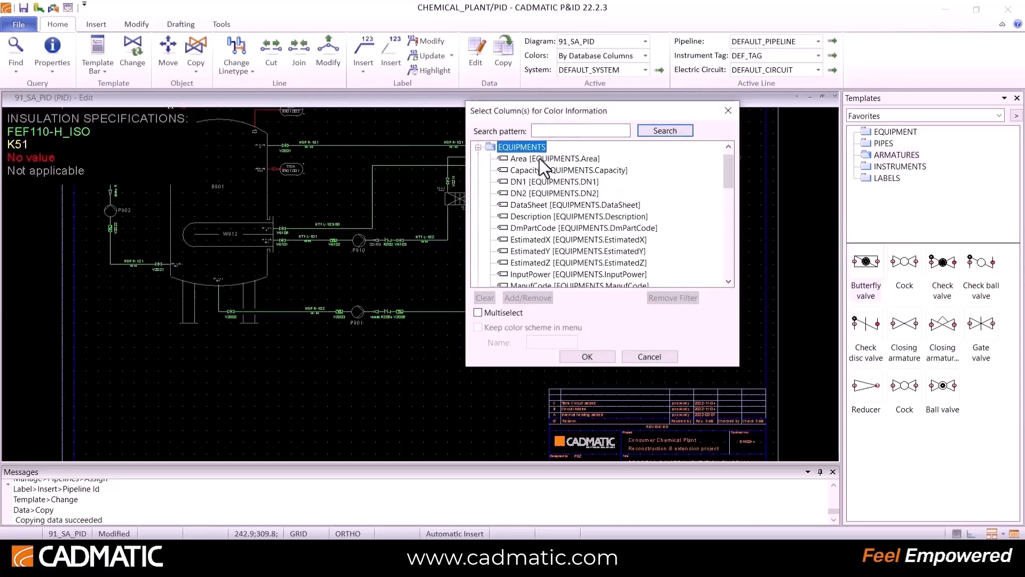
{"action": "scroll", "coordinate": [545, 159], "scroll_direction": "down", "scroll_amount": 3}
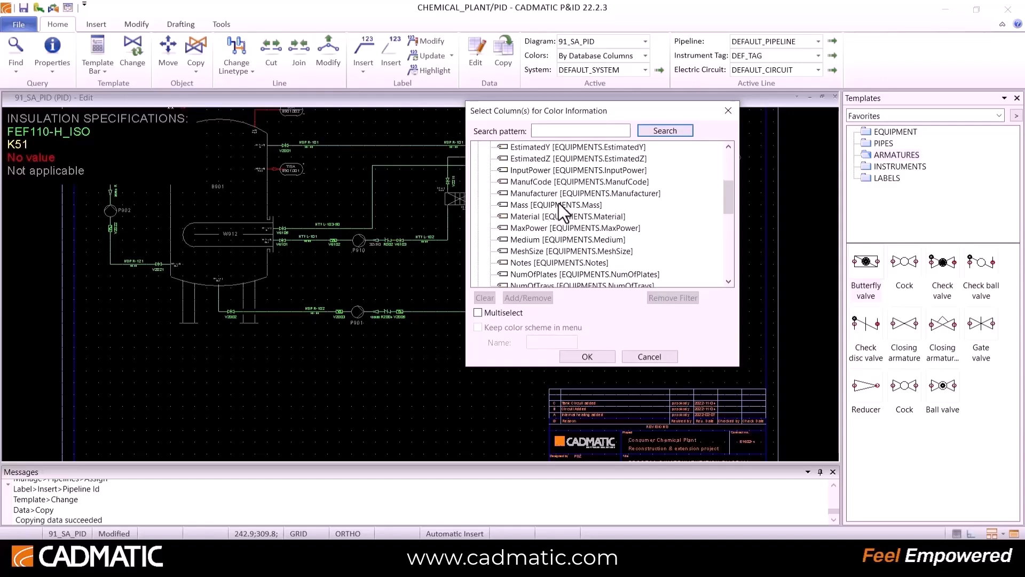
{"action": "left_click", "coordinate": [555, 193]}
{"action": "left_click", "coordinate": [542, 342]}
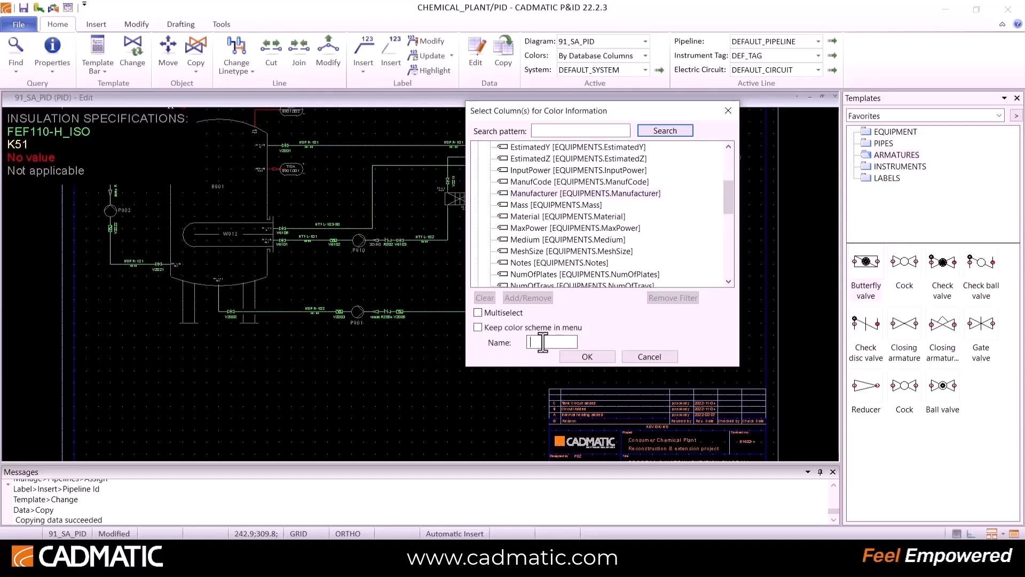
{"action": "type", "text": "FRIATEC"}
{"action": "left_click", "coordinate": [597, 358]}
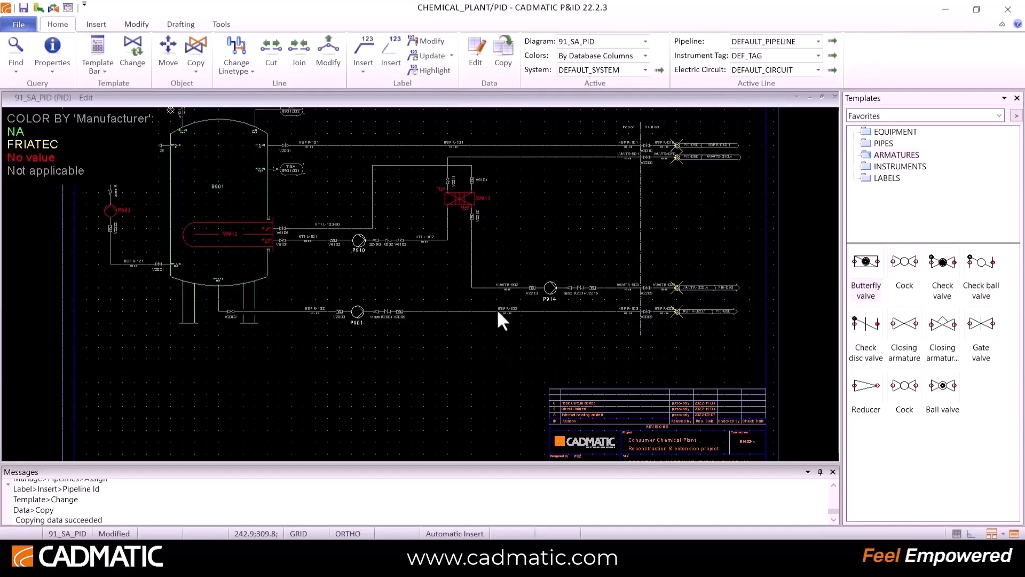
Check the manufacturer value in pump P914's equipment data and close the dialog.
{"action": "scroll", "coordinate": [548, 286], "scroll_direction": "up", "scroll_amount": 5}
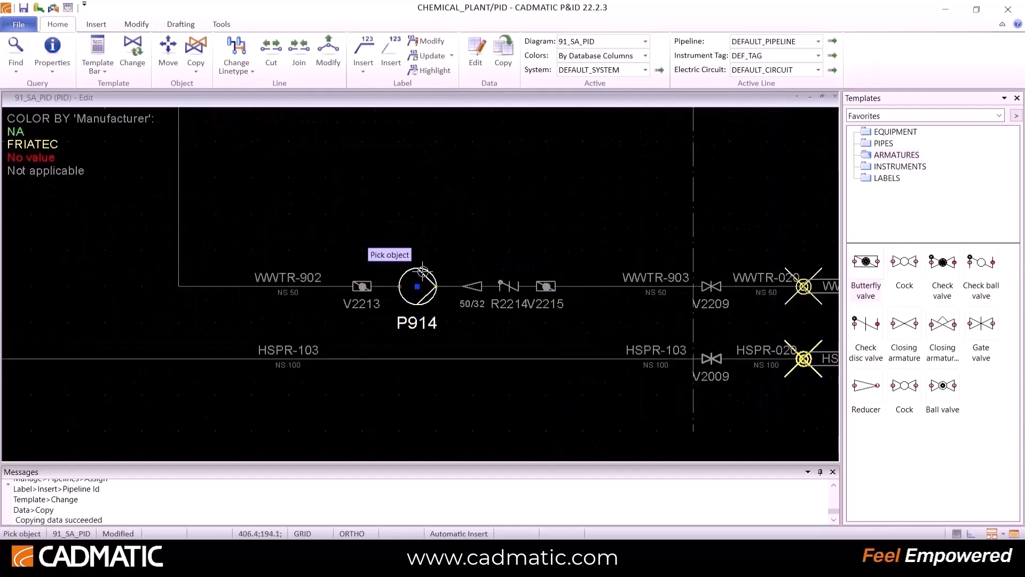
{"action": "right_click", "coordinate": [423, 271]}
{"action": "left_click", "coordinate": [443, 293]}
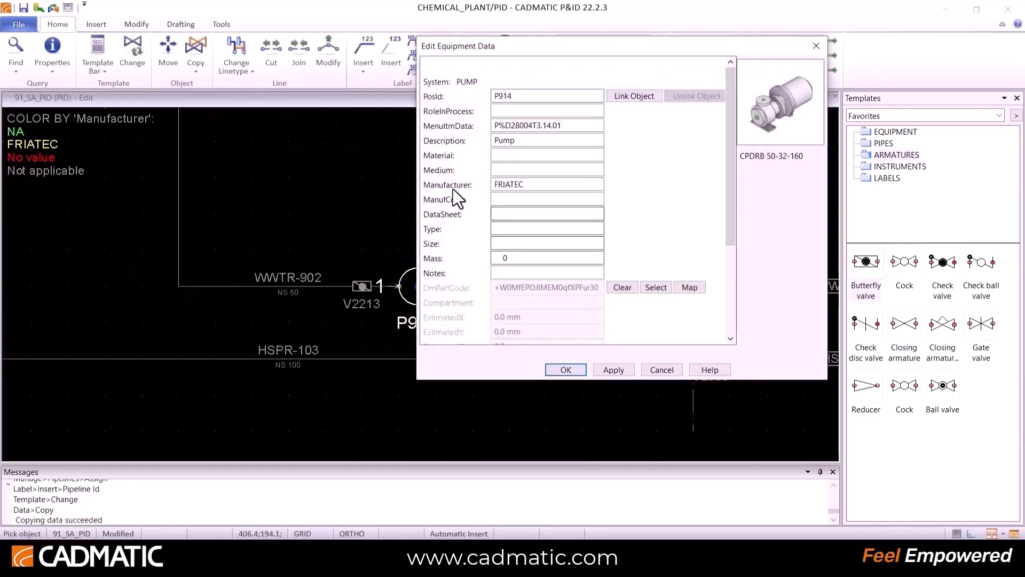
{"action": "left_click", "coordinate": [566, 369]}
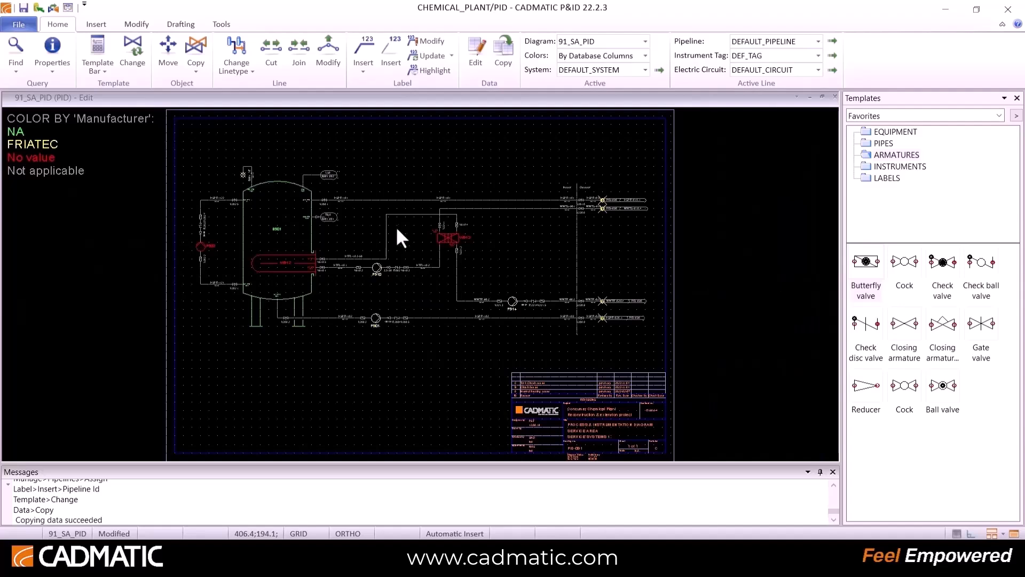
Set the diagram coloring back to By System.
{"action": "left_click", "coordinate": [577, 56]}
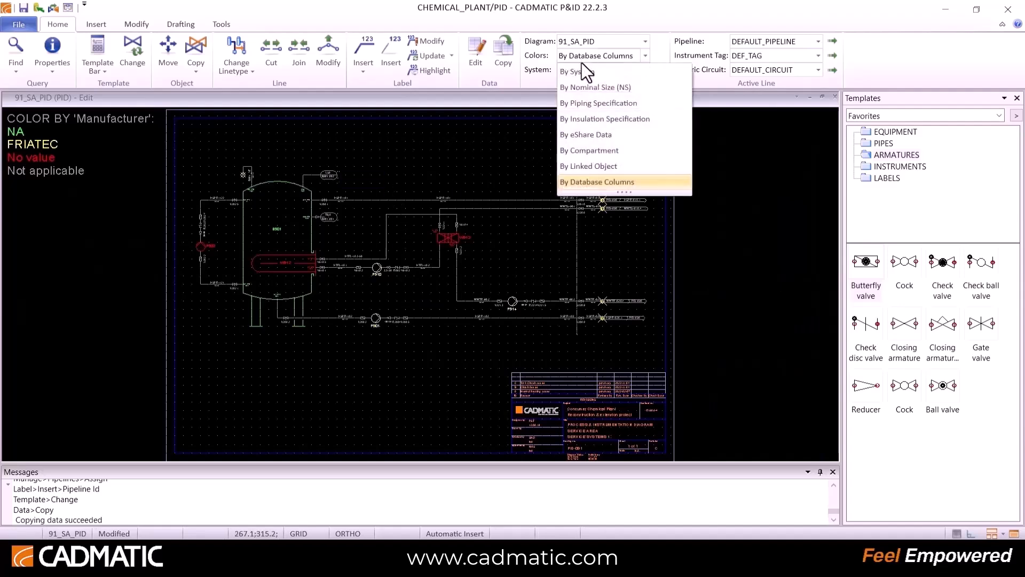
{"action": "left_click", "coordinate": [584, 73]}
{"action": "scroll", "coordinate": [432, 208], "scroll_direction": "up", "scroll_amount": 2}
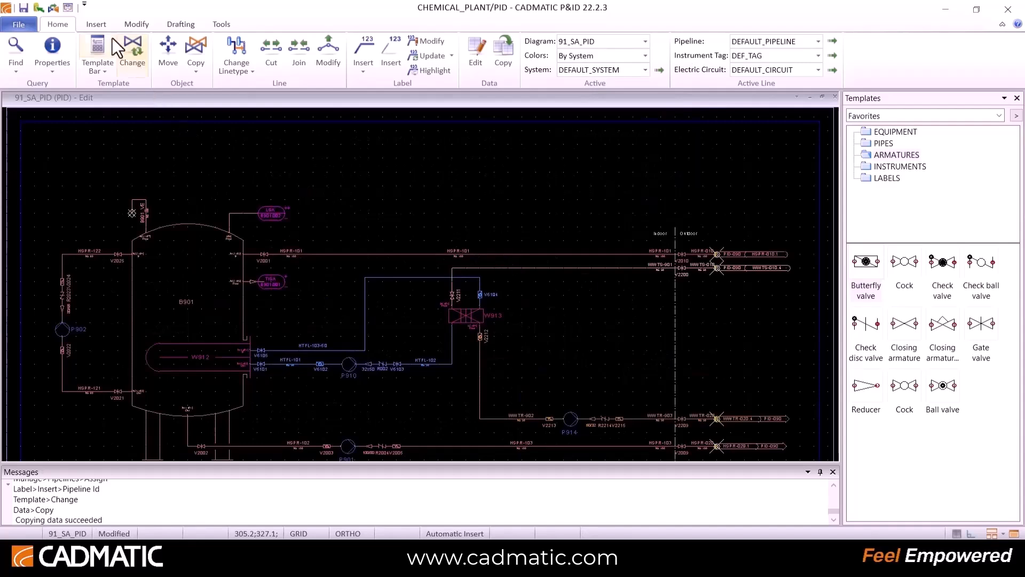
Open the connected diagram from page connector WWTS-010.4 and inspect the matching connectors in 90_SA_PID.
{"action": "left_click", "coordinate": [56, 73]}
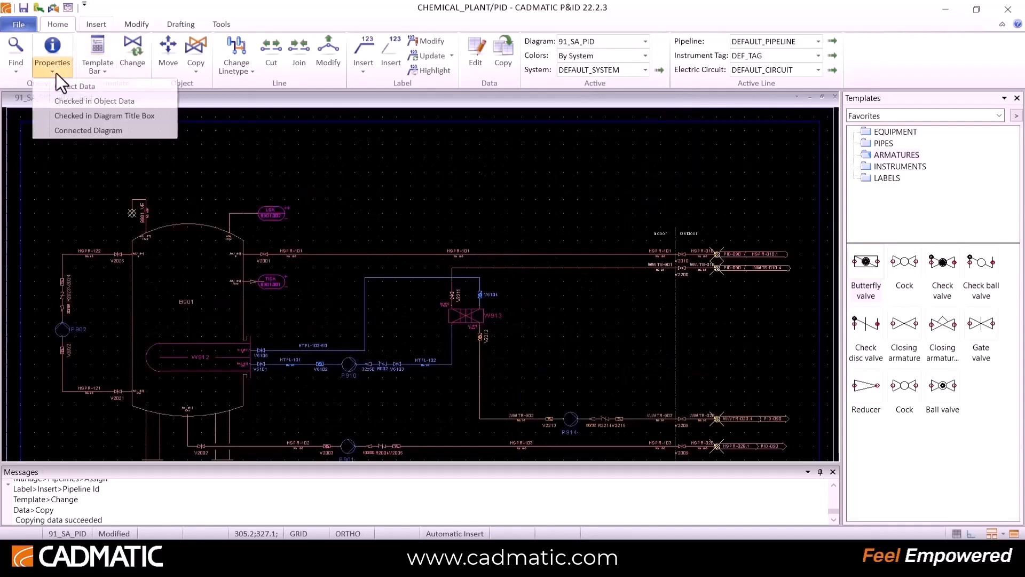
{"action": "left_click", "coordinate": [82, 129]}
{"action": "scroll", "coordinate": [715, 282], "scroll_direction": "up", "scroll_amount": 6}
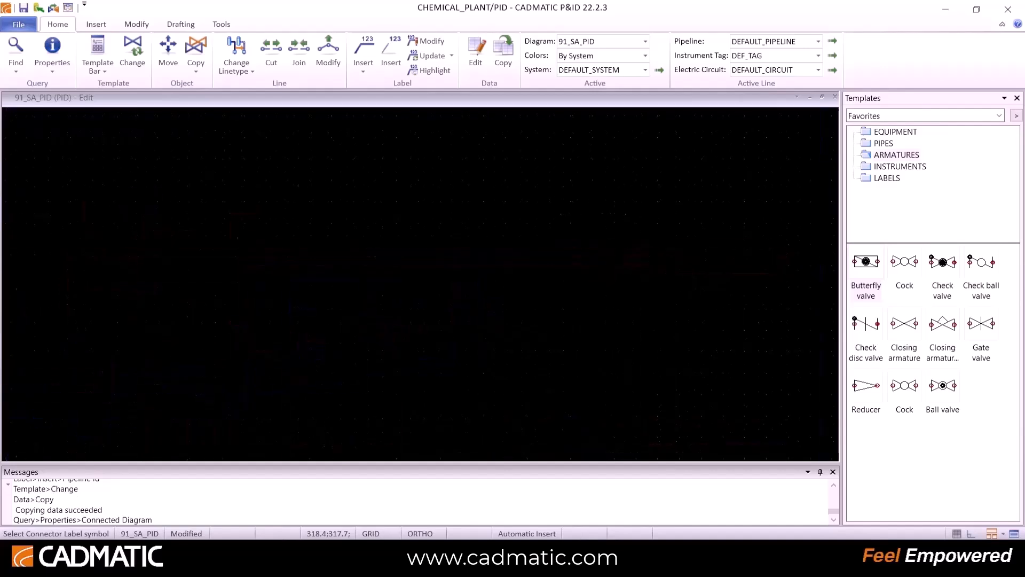
{"action": "left_click", "coordinate": [404, 257]}
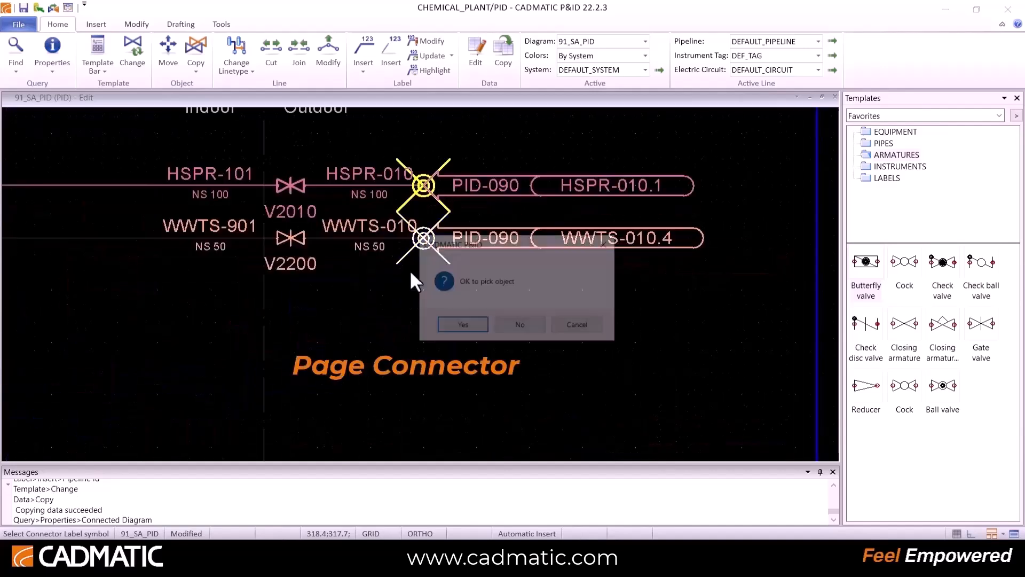
{"action": "left_click", "coordinate": [466, 325]}
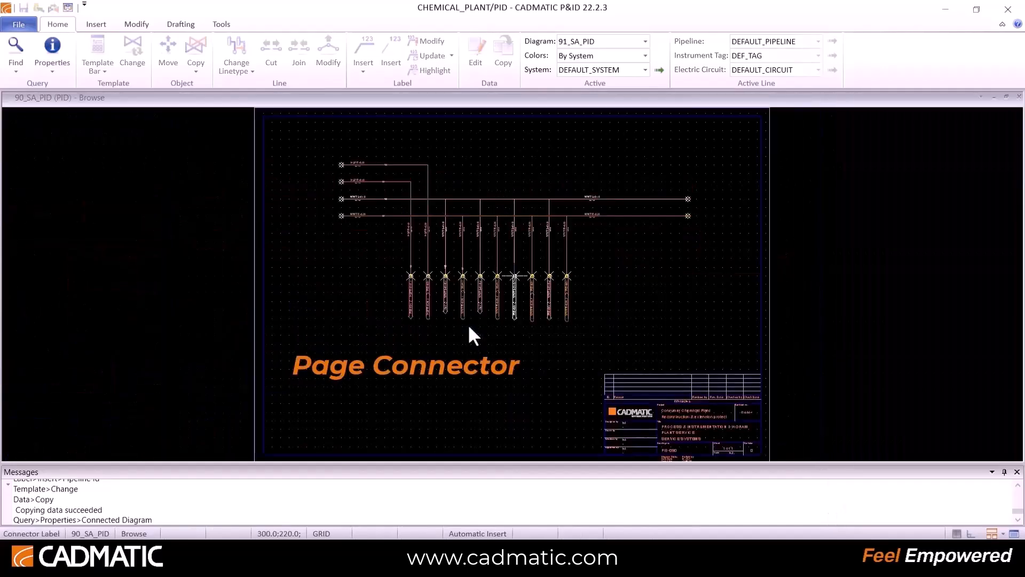
{"action": "scroll", "coordinate": [516, 280], "scroll_direction": "up", "scroll_amount": 3}
{"action": "scroll", "coordinate": [516, 286], "scroll_direction": "up", "scroll_amount": 2}
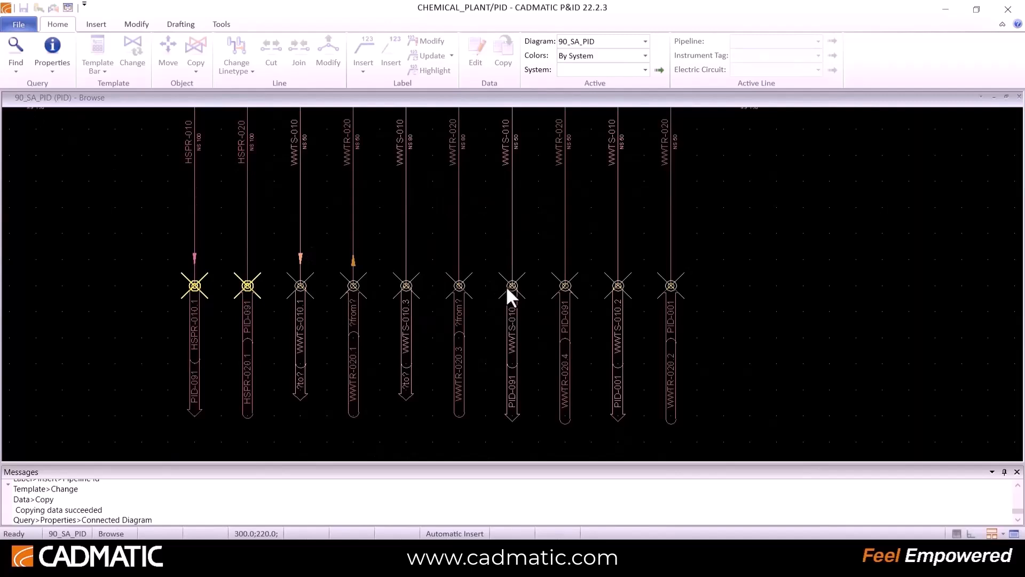
Return to diagram 91_SA_PID through the connected page connector WWTS-010.4 and view the whole sheet.
{"action": "left_click", "coordinate": [52, 67]}
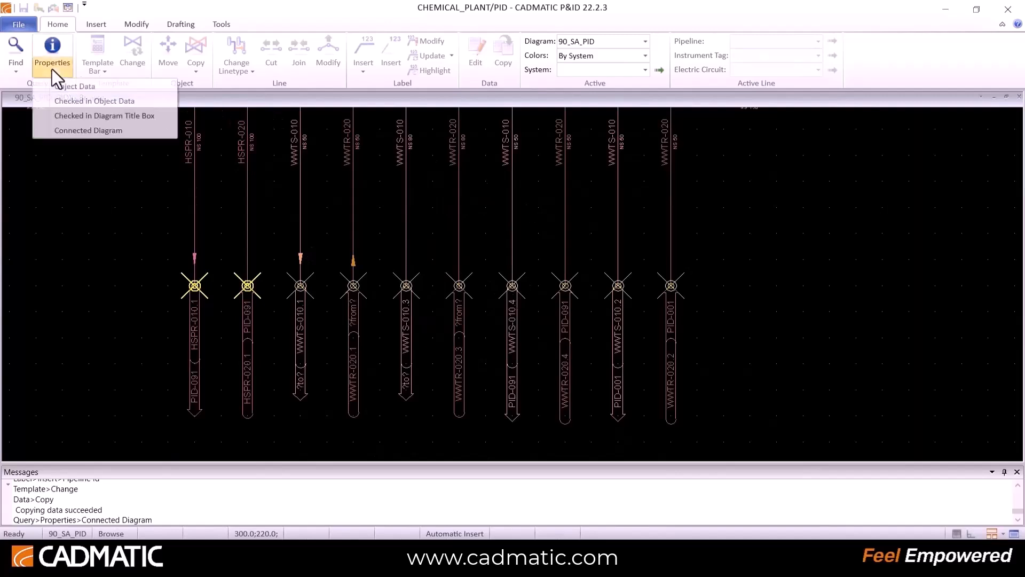
{"action": "left_click", "coordinate": [88, 130]}
{"action": "left_click", "coordinate": [514, 285]}
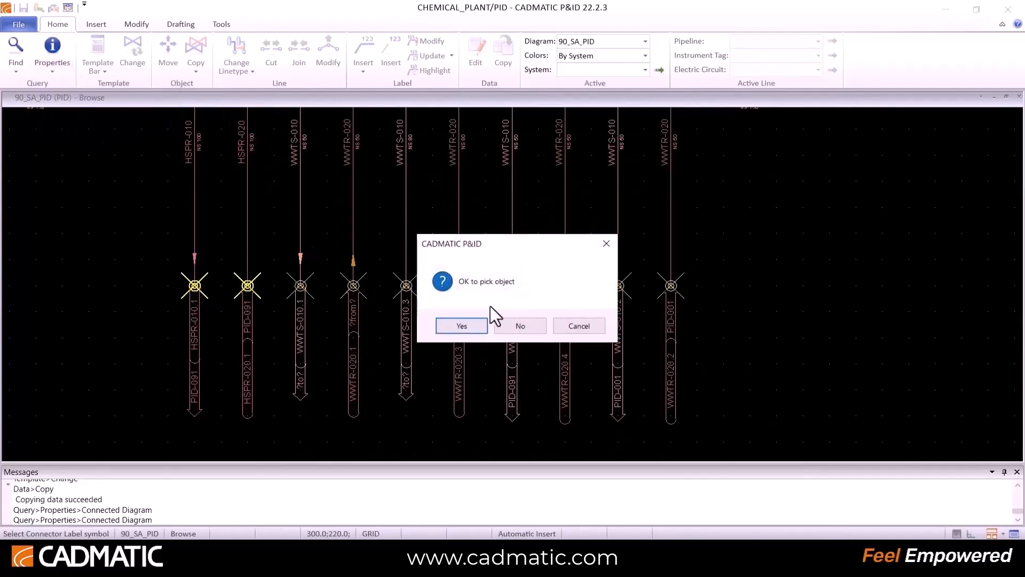
{"action": "left_click", "coordinate": [461, 323]}
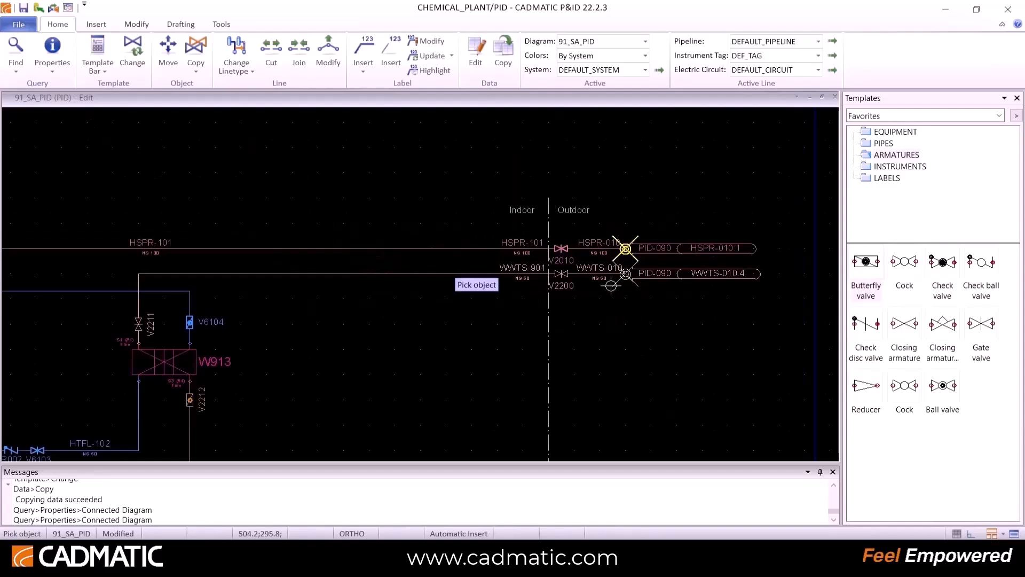
{"action": "key", "text": "Escape"}
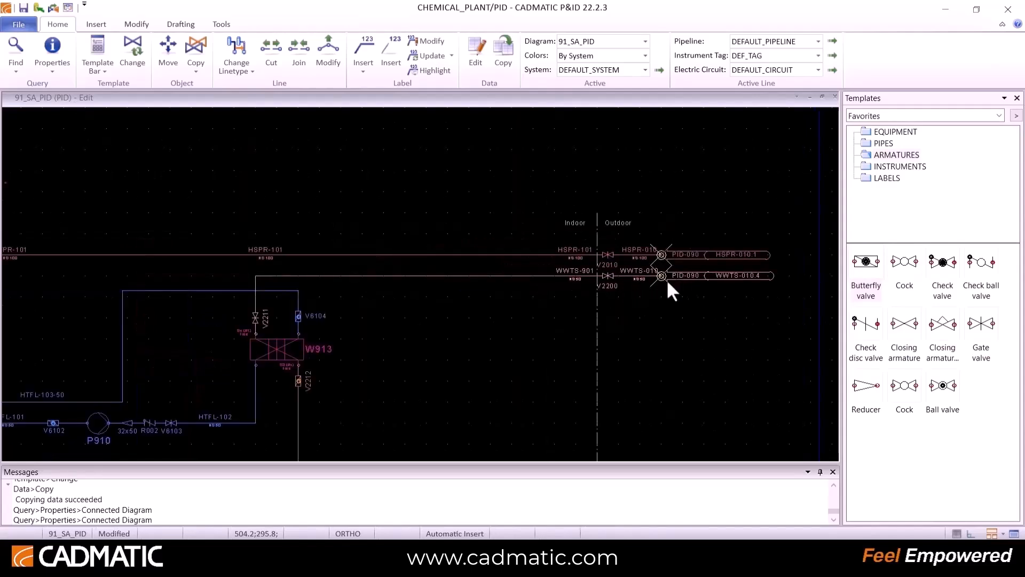
{"action": "scroll", "coordinate": [508, 249], "scroll_direction": "down", "scroll_amount": 5}
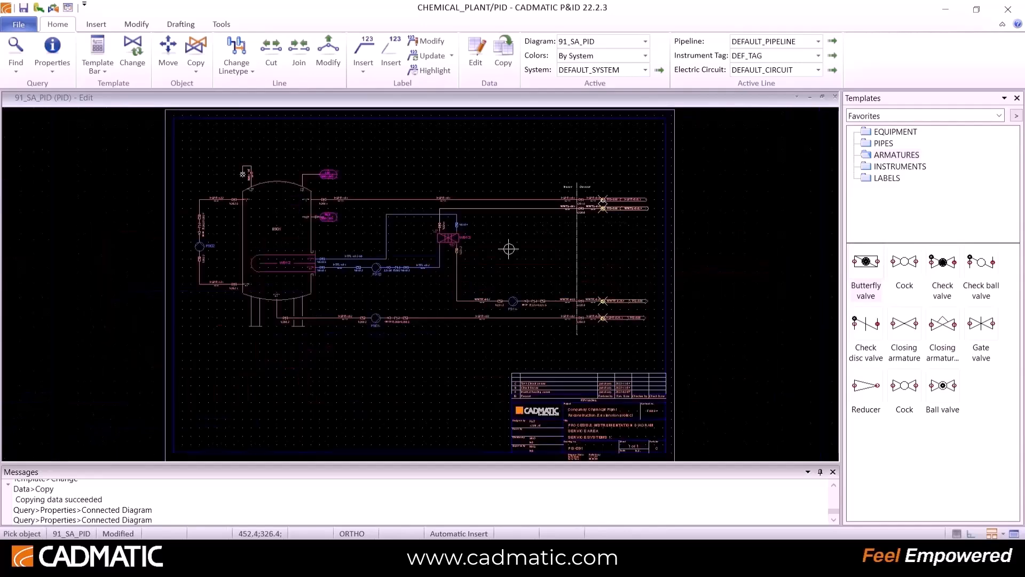
{"action": "key", "text": "Escape"}
Insert the Equipment List onto the drawing below tank B901, replacing the existing CadmaticExampleList group, and review its rows.
{"action": "left_click", "coordinate": [220, 24]}
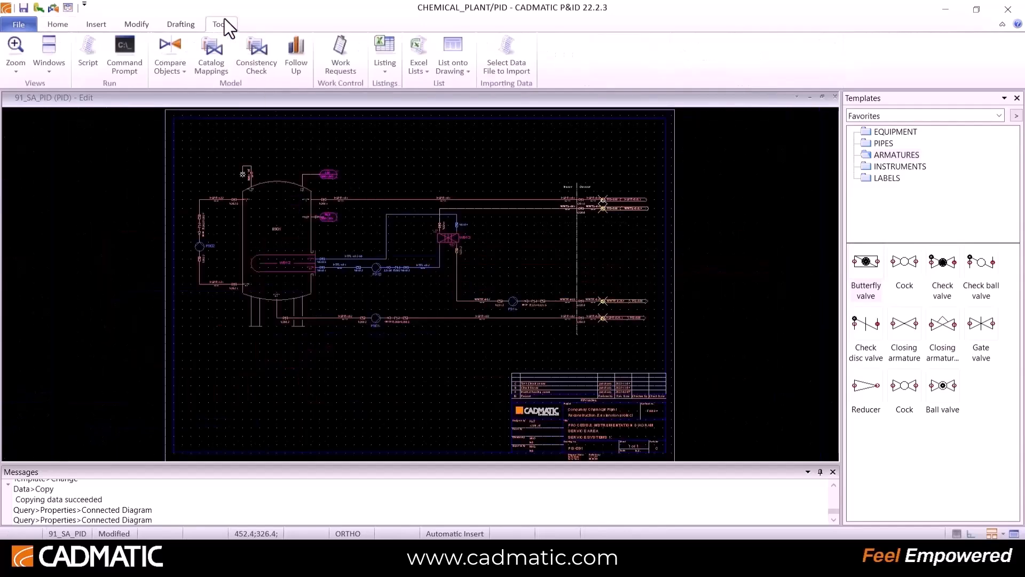
{"action": "left_click", "coordinate": [456, 71]}
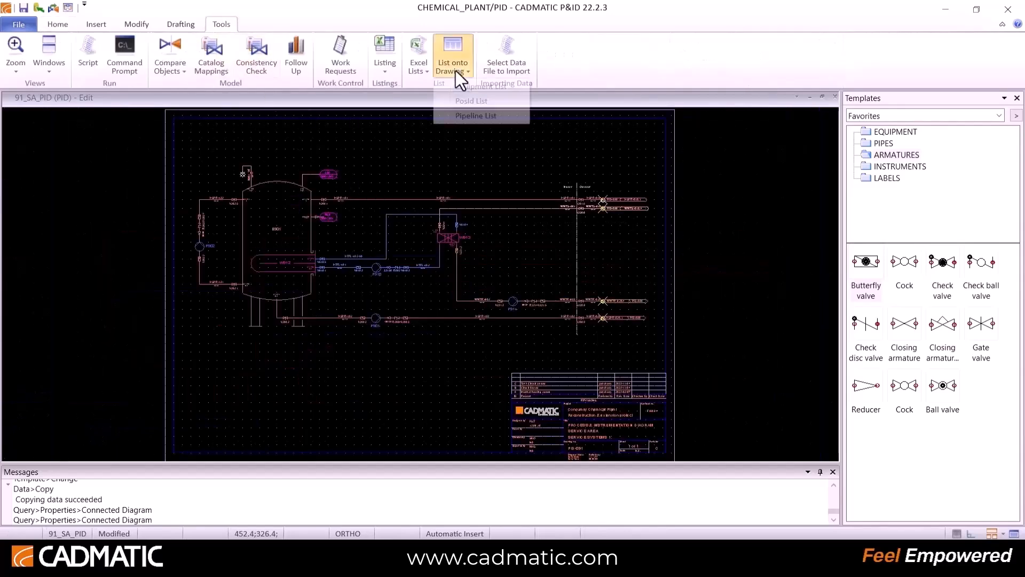
{"action": "left_click", "coordinate": [480, 88]}
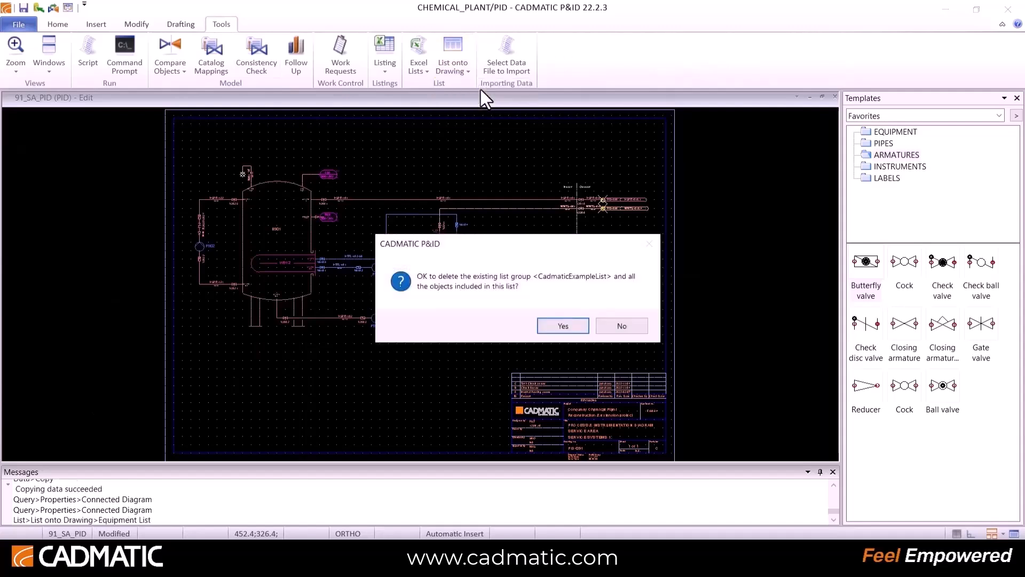
{"action": "left_click", "coordinate": [564, 326]}
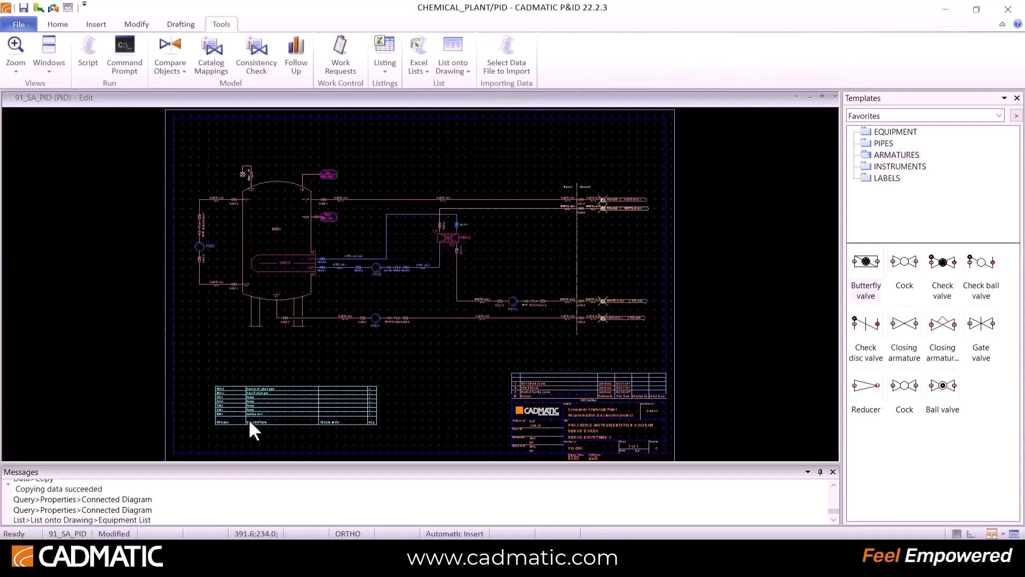
{"action": "left_click", "coordinate": [248, 421]}
{"action": "scroll", "coordinate": [248, 421], "scroll_direction": "up", "scroll_amount": 4}
{"action": "scroll", "coordinate": [212, 311], "scroll_direction": "up", "scroll_amount": 2}
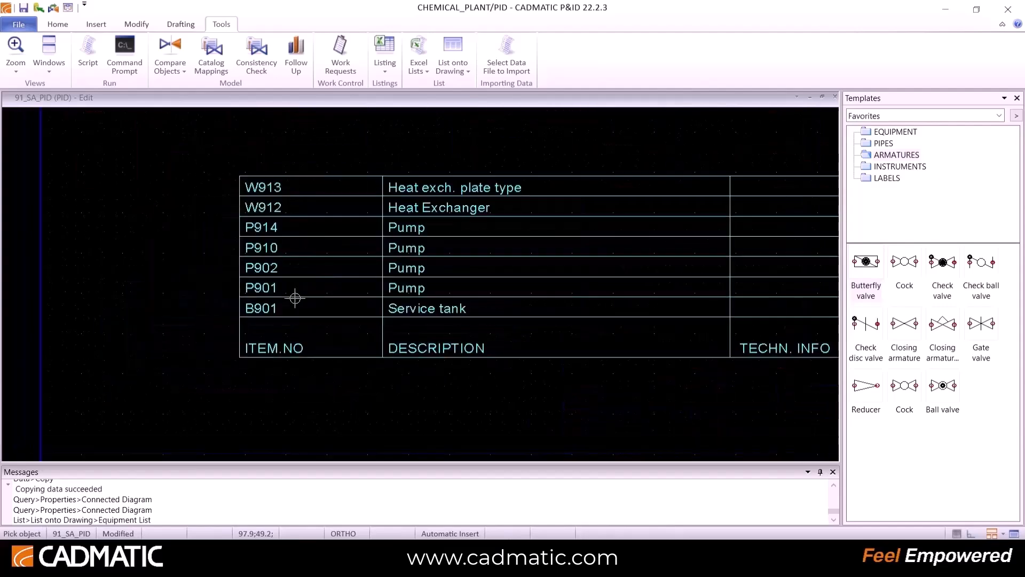
{"action": "scroll", "coordinate": [445, 235], "scroll_direction": "down", "scroll_amount": 2}
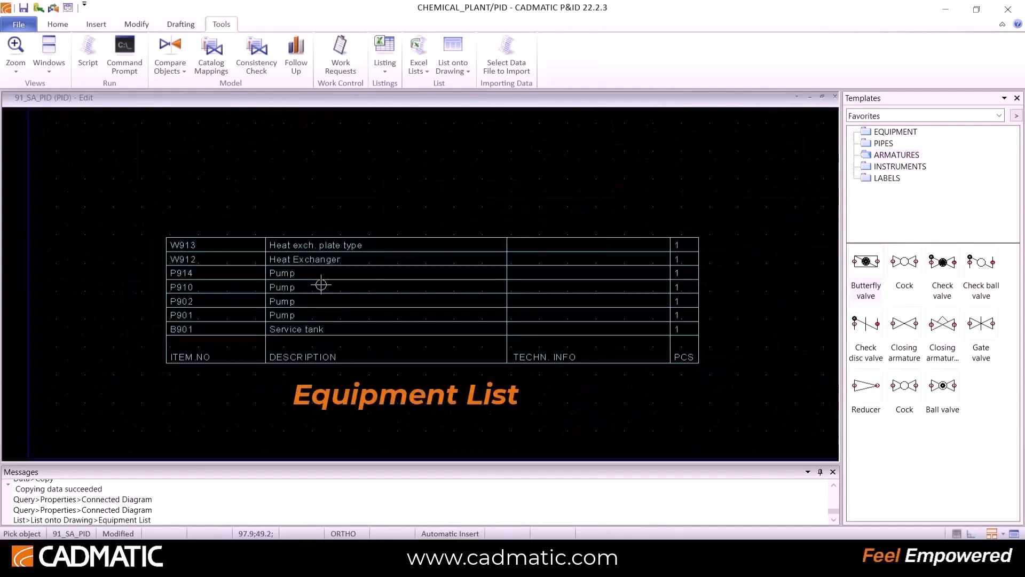
{"action": "scroll", "coordinate": [355, 286], "scroll_direction": "down", "scroll_amount": 3}
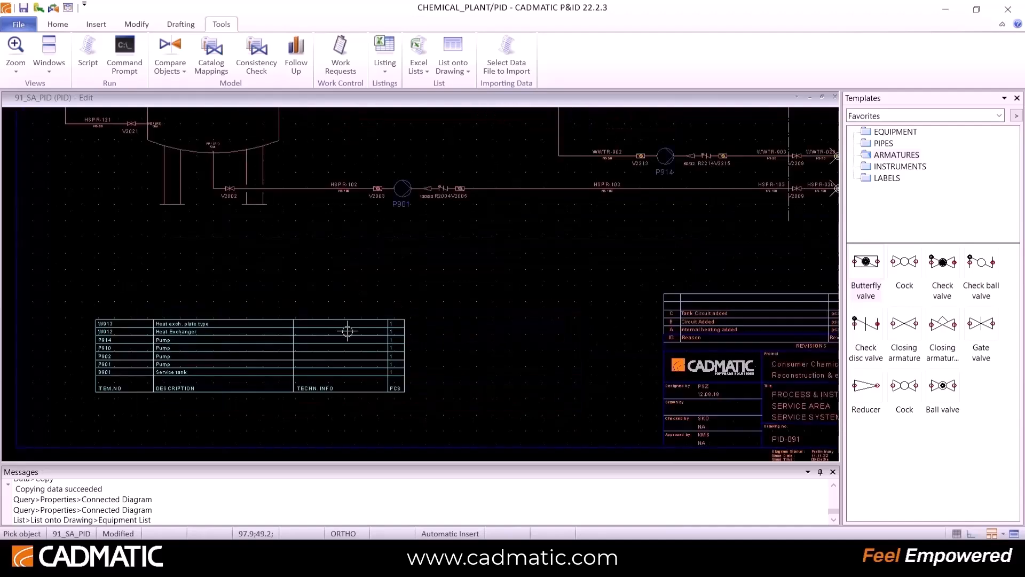
Insert the PosId List onto the drawing between the equipment list and the title block, and review its valve entries.
{"action": "left_click", "coordinate": [452, 69]}
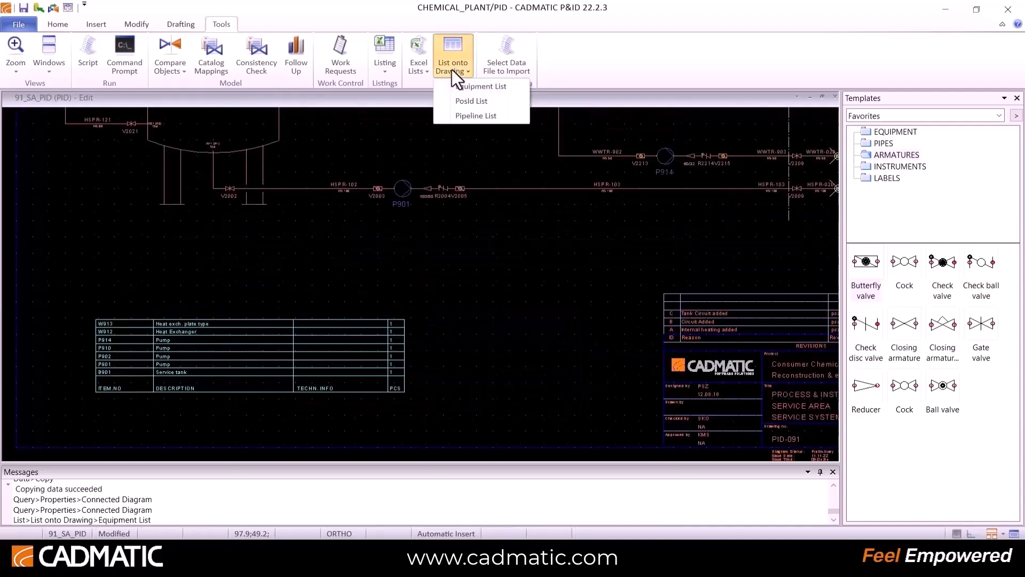
{"action": "left_click", "coordinate": [476, 99]}
{"action": "left_click", "coordinate": [561, 326]}
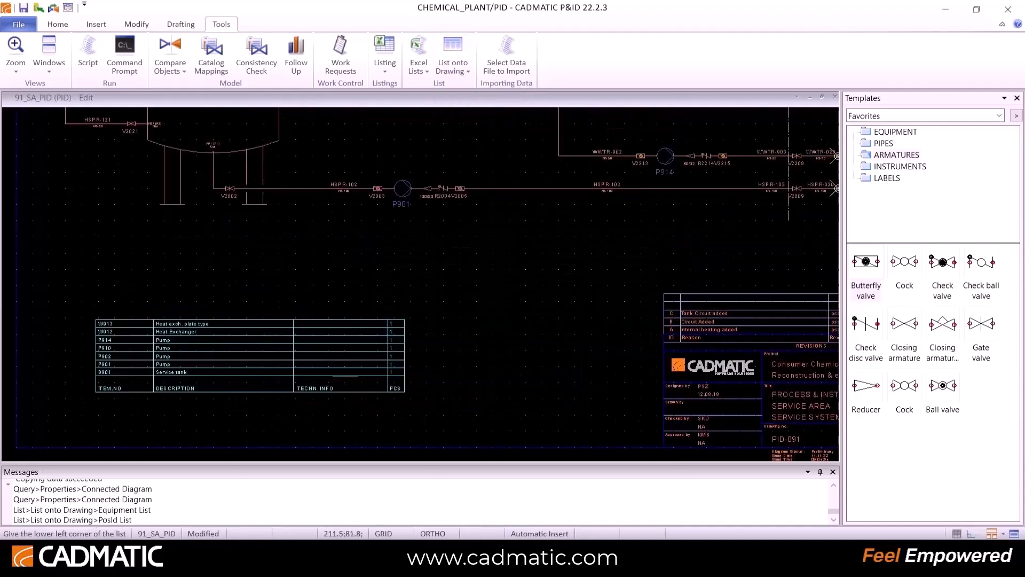
{"action": "left_click", "coordinate": [427, 396]}
{"action": "scroll", "coordinate": [453, 362], "scroll_direction": "up", "scroll_amount": 3}
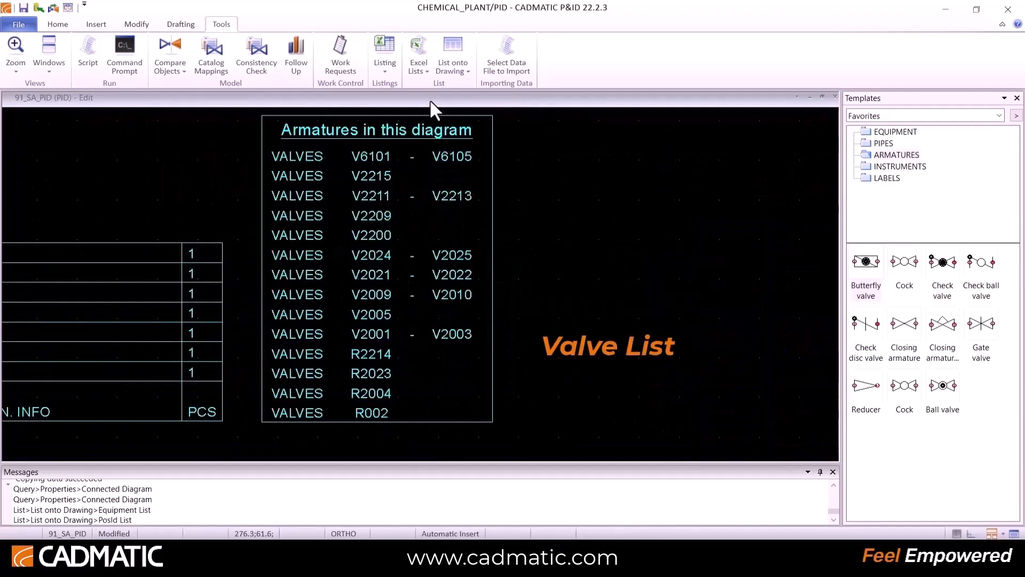
Insert the Pipeline List onto the drawing between the valve list and the title block, replacing the existing CadmaticPipelines group.
{"action": "left_click", "coordinate": [451, 73]}
{"action": "left_click", "coordinate": [473, 111]}
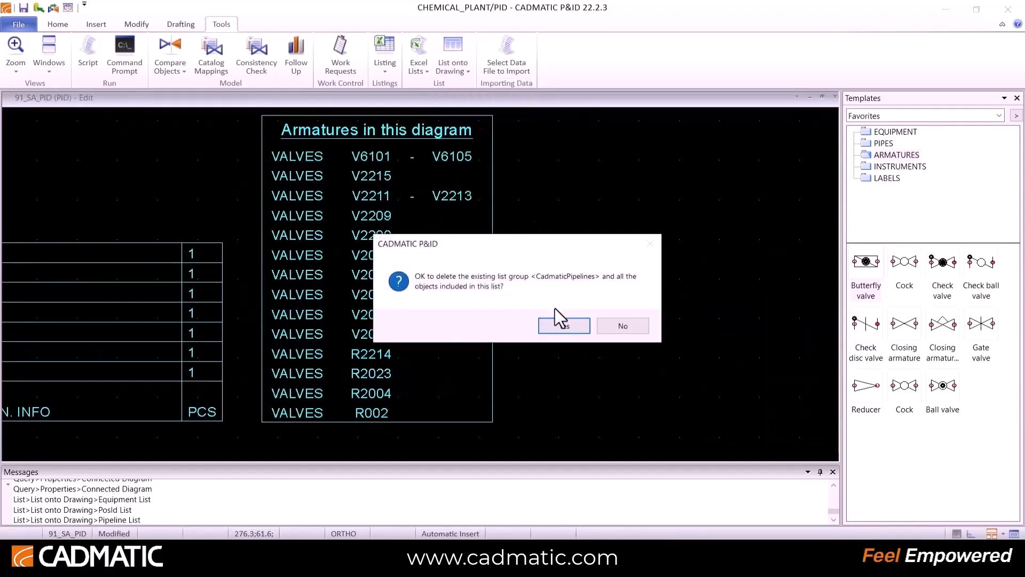
{"action": "left_click", "coordinate": [560, 323]}
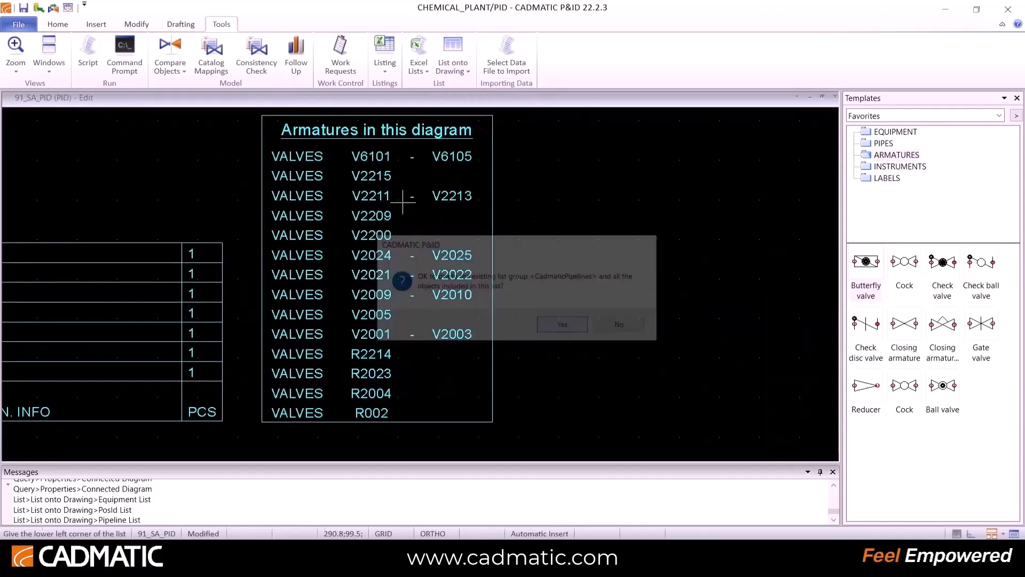
{"action": "left_click", "coordinate": [550, 396]}
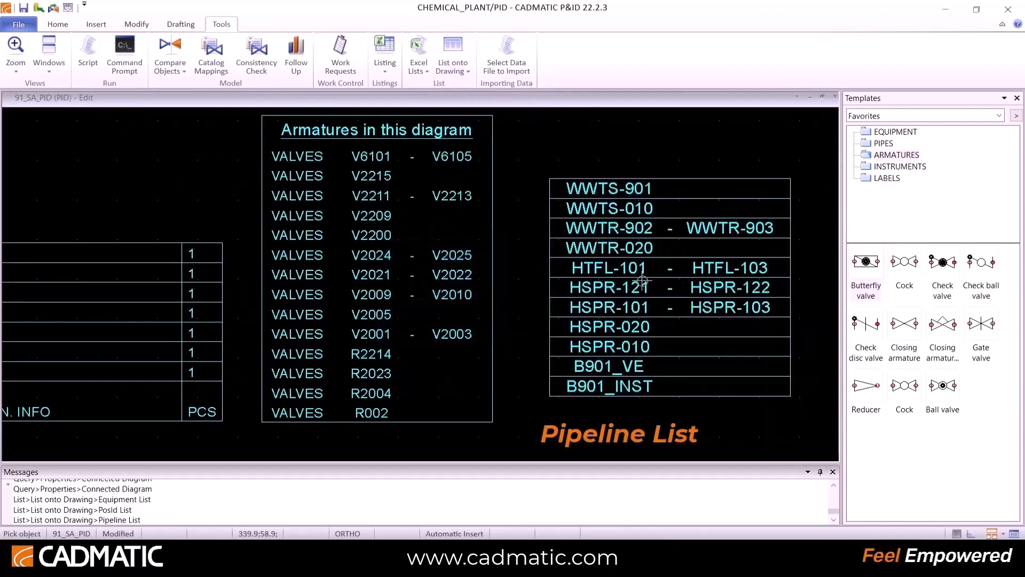
{"action": "scroll", "coordinate": [643, 280], "scroll_direction": "down", "scroll_amount": 1}
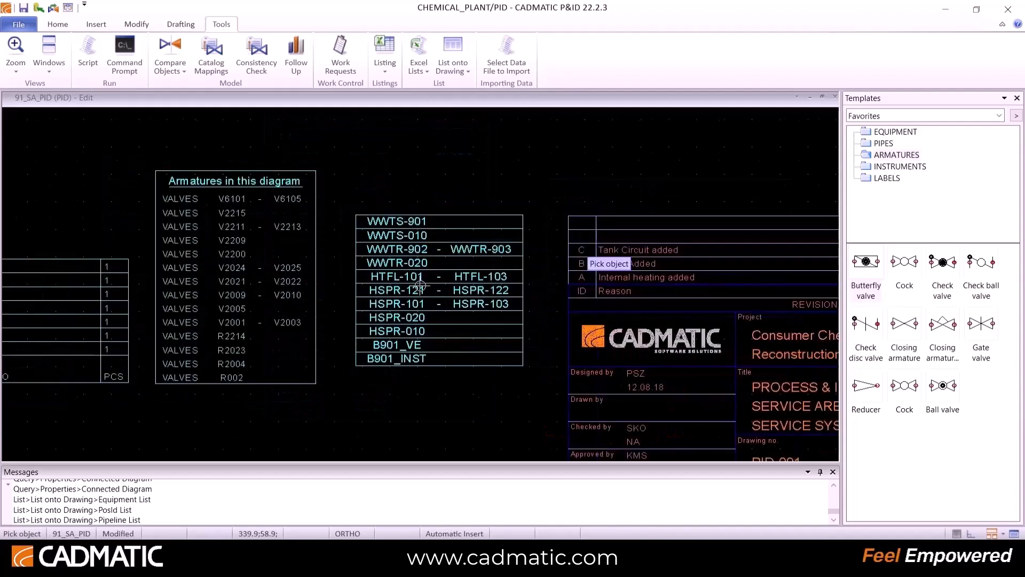
{"action": "scroll", "coordinate": [420, 285], "scroll_direction": "down", "scroll_amount": 6}
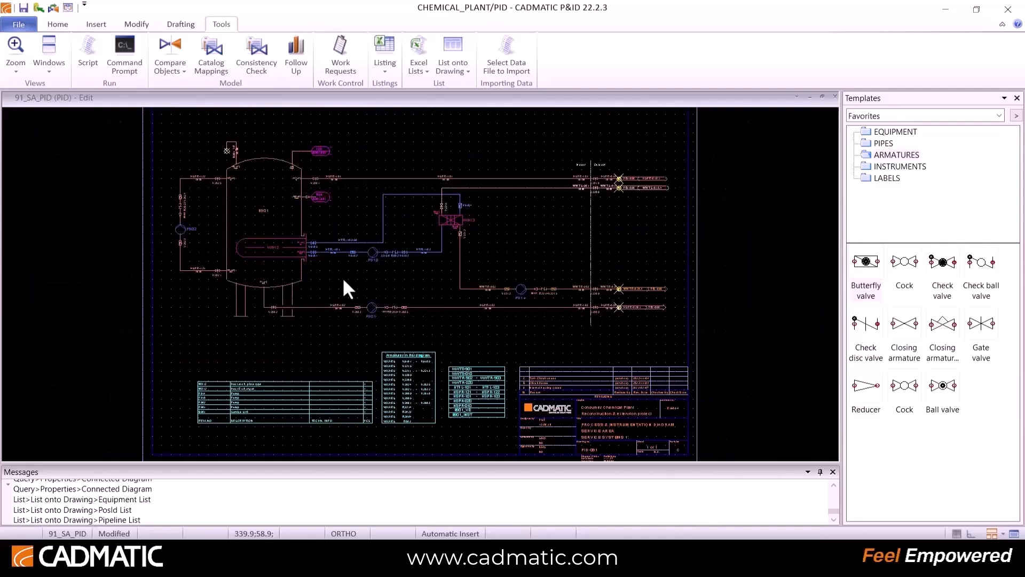
Open the Dwg_Conversion diagram for editing from the <Empty> group of all diagrams and close the diagram manager.
{"action": "left_click", "coordinate": [68, 7]}
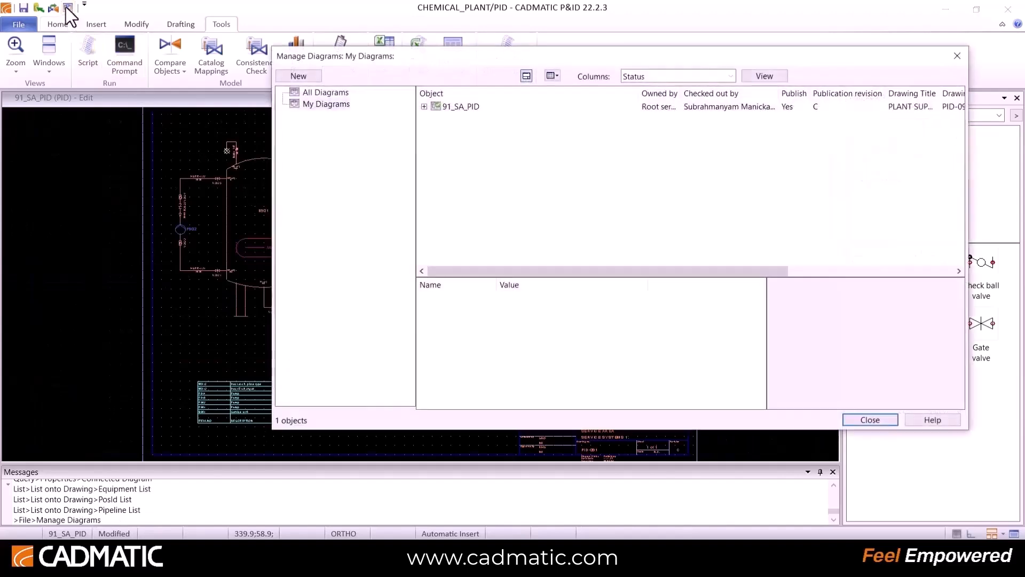
{"action": "left_click", "coordinate": [320, 93]}
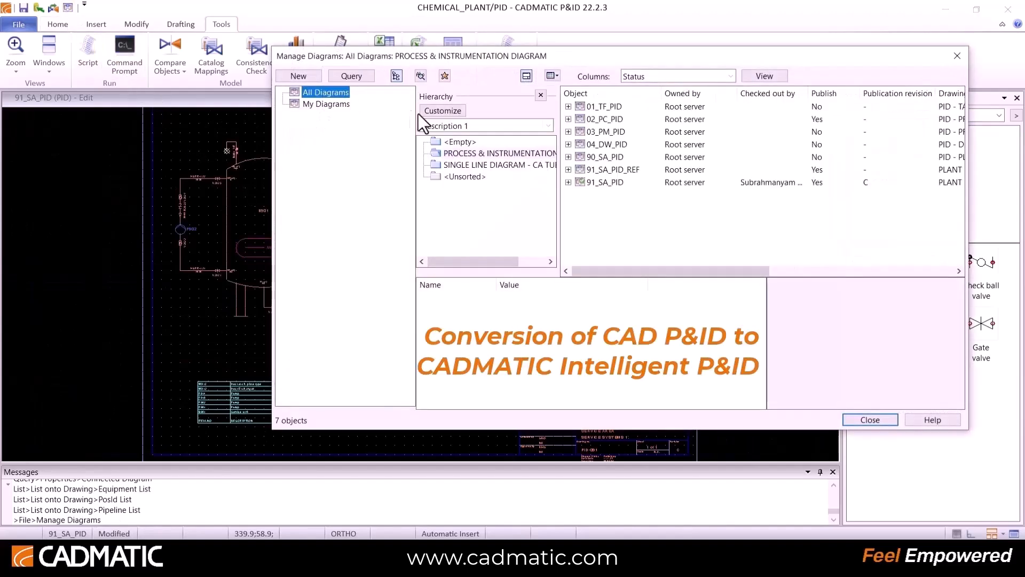
{"action": "left_click", "coordinate": [466, 142]}
{"action": "right_click", "coordinate": [609, 107]}
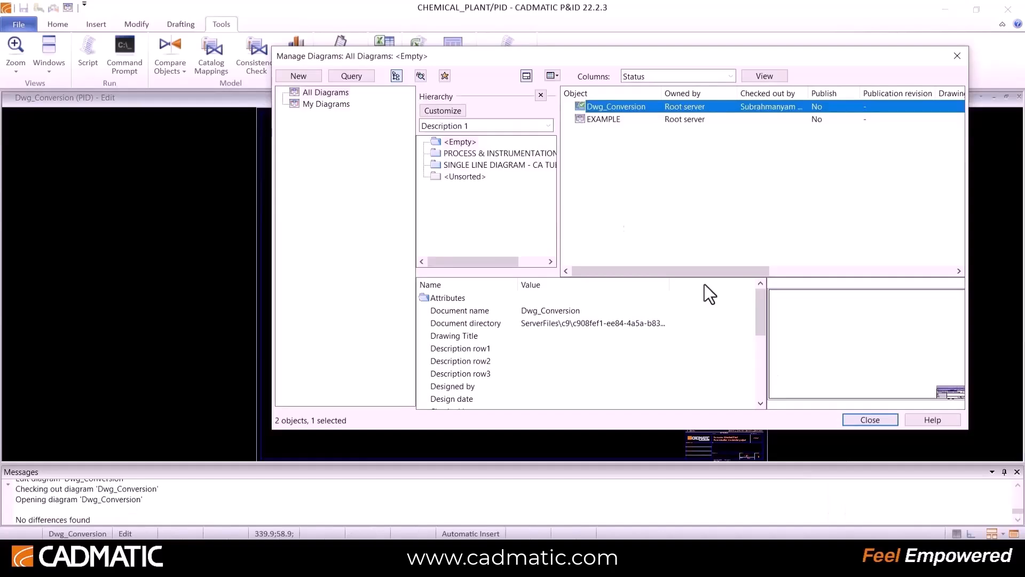
{"action": "left_click", "coordinate": [859, 423]}
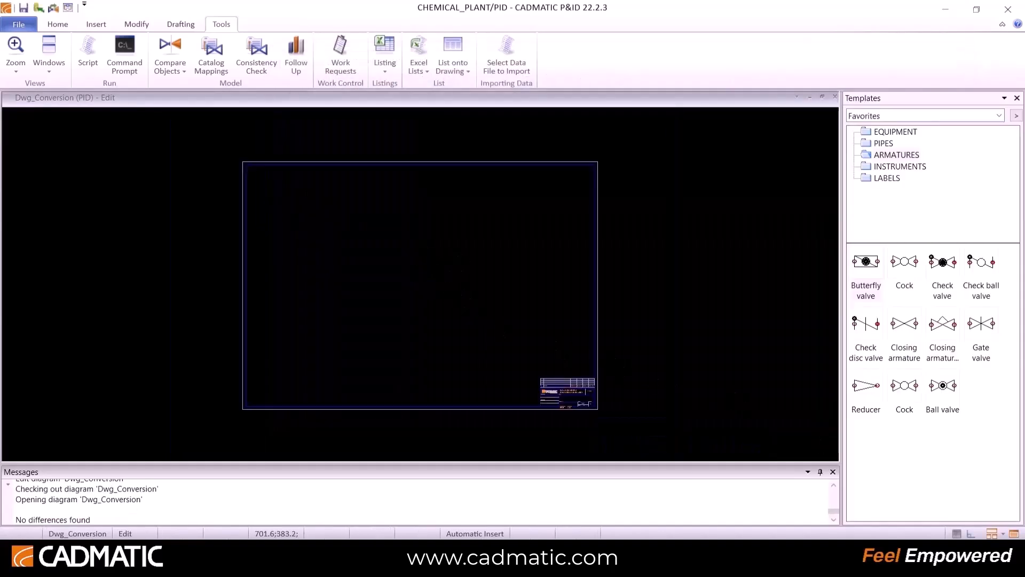
Import the 2D file for_demo.dwg into the diagram at origin X 0, Y 0 with Use Auto Scale enabled.
{"action": "left_click", "coordinate": [180, 24]}
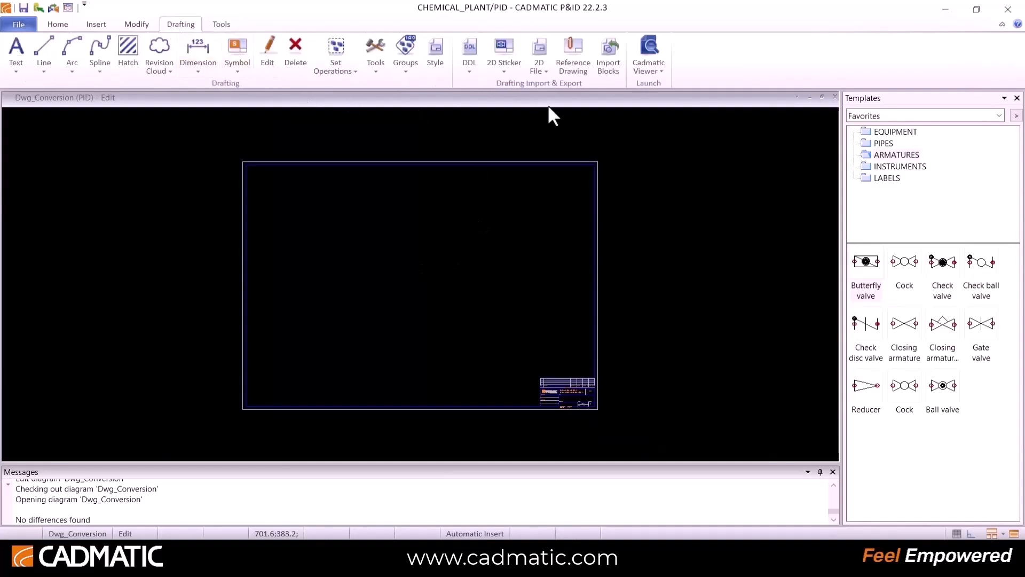
{"action": "left_click", "coordinate": [538, 70]}
{"action": "left_click", "coordinate": [559, 86]}
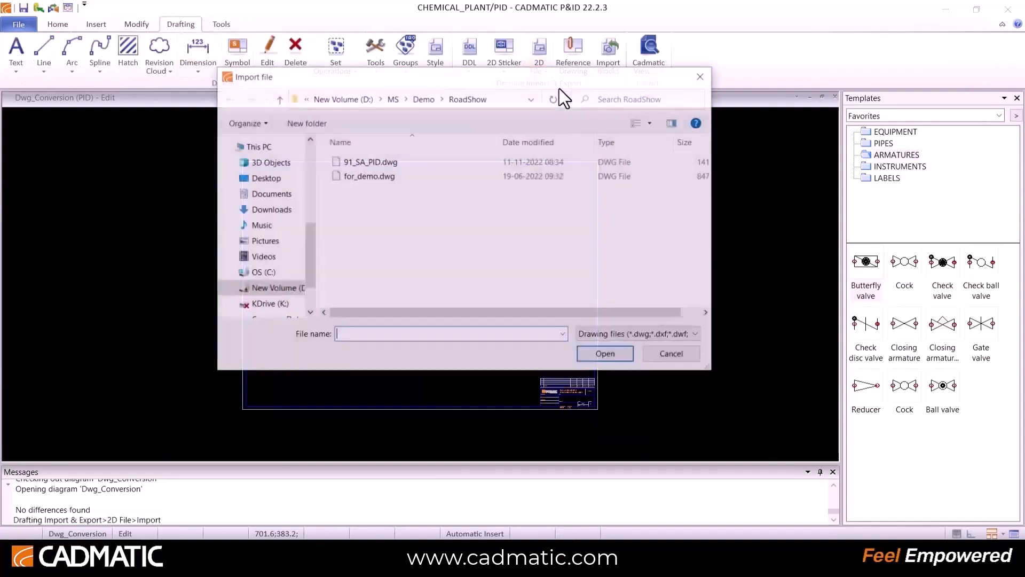
{"action": "left_click", "coordinate": [380, 177]}
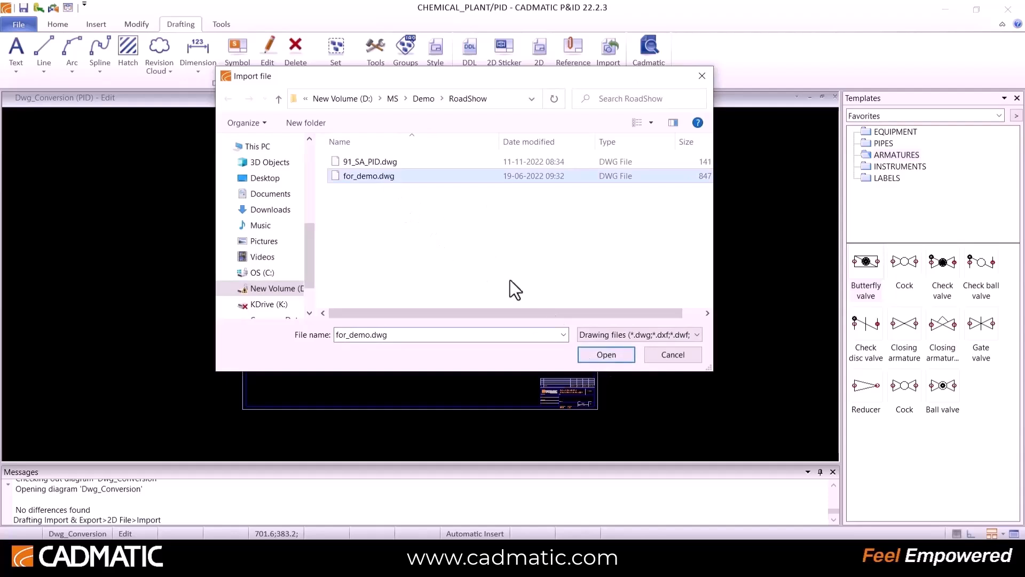
{"action": "left_click", "coordinate": [606, 355]}
{"action": "left_click_drag", "start_coordinate": [460, 258], "coordinate": [377, 257]}
{"action": "left_click_drag", "start_coordinate": [457, 275], "coordinate": [399, 277]}
{"action": "type", "text": "0"}
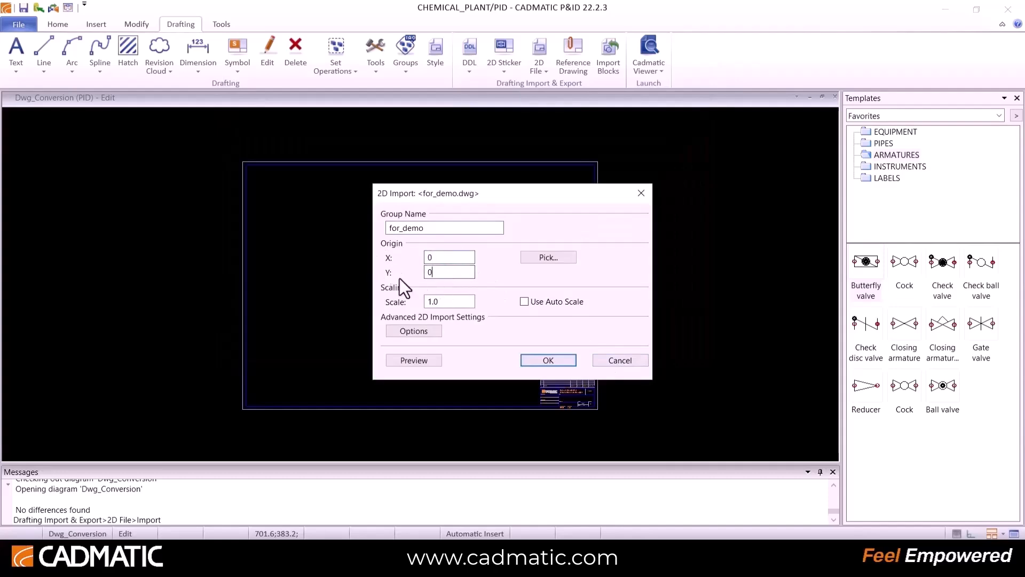
{"action": "left_click", "coordinate": [524, 302]}
{"action": "left_click", "coordinate": [550, 359]}
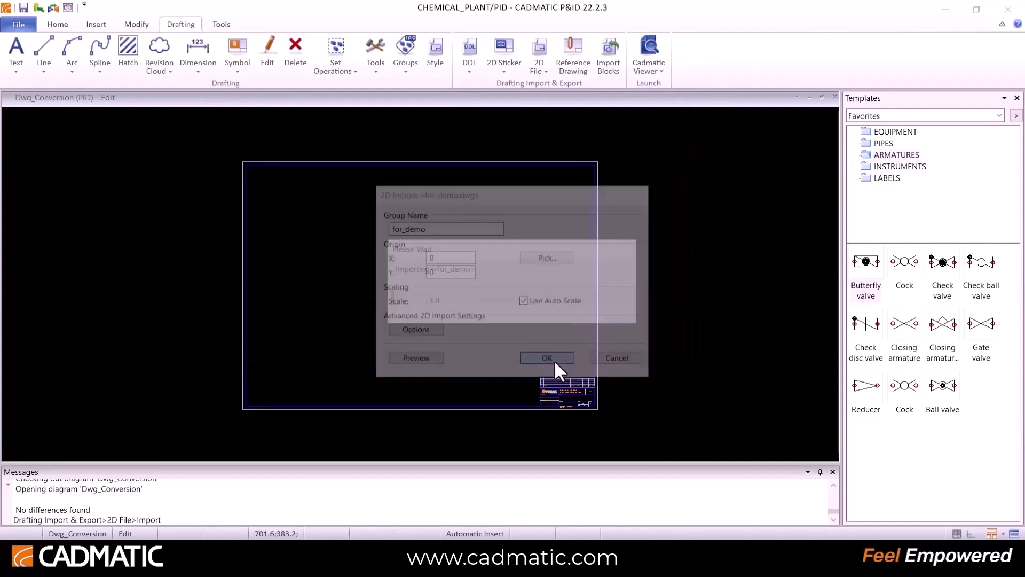
Start the Create pump template from the PUMPS group of the DIN equipment in the Standard hierarchy for pump P-302101.
{"action": "scroll", "coordinate": [495, 344], "scroll_direction": "up", "scroll_amount": 4}
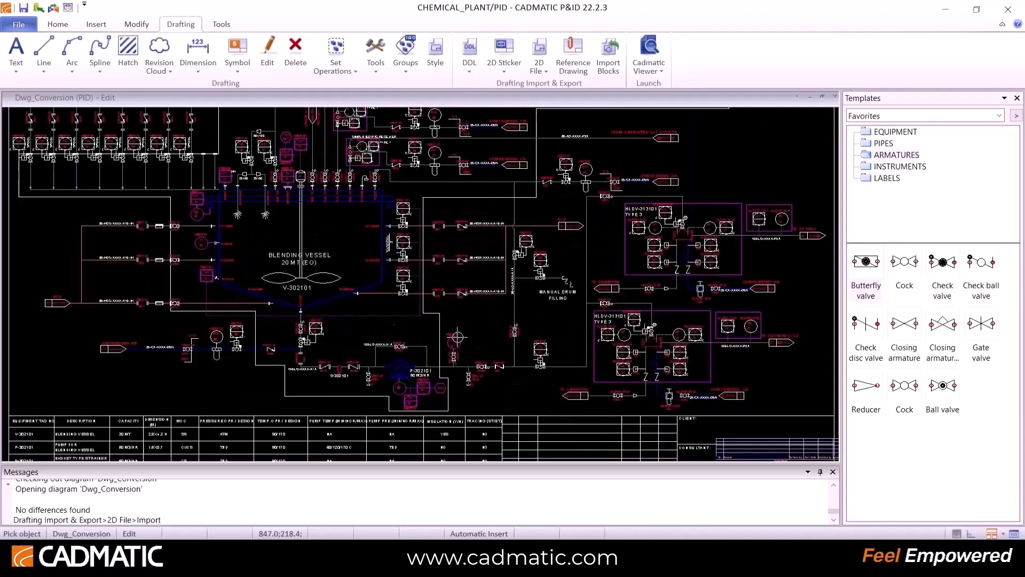
{"action": "scroll", "coordinate": [423, 287], "scroll_direction": "up", "scroll_amount": 2}
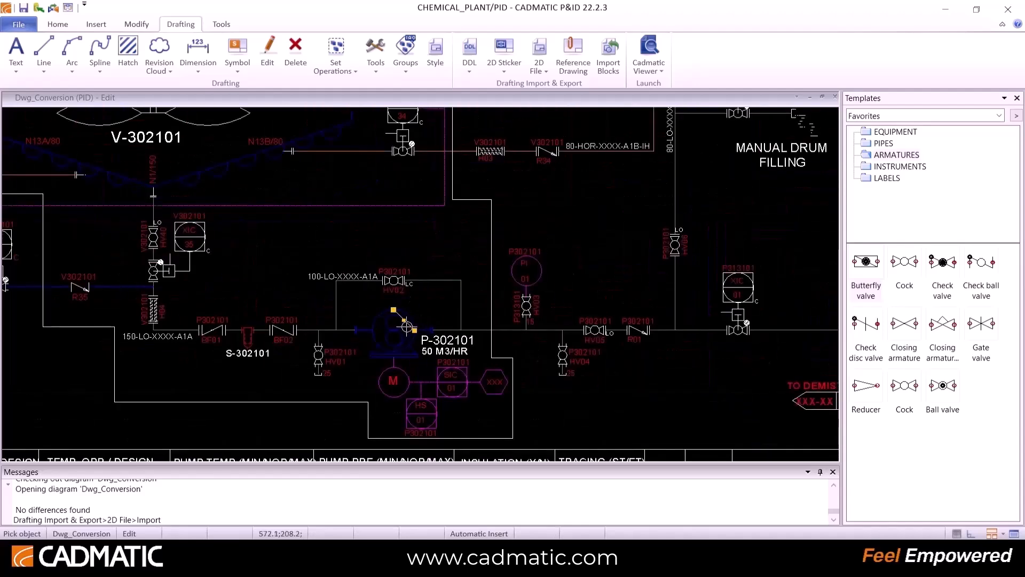
{"action": "scroll", "coordinate": [407, 328], "scroll_direction": "up", "scroll_amount": 1}
{"action": "scroll", "coordinate": [431, 267], "scroll_direction": "up", "scroll_amount": 1}
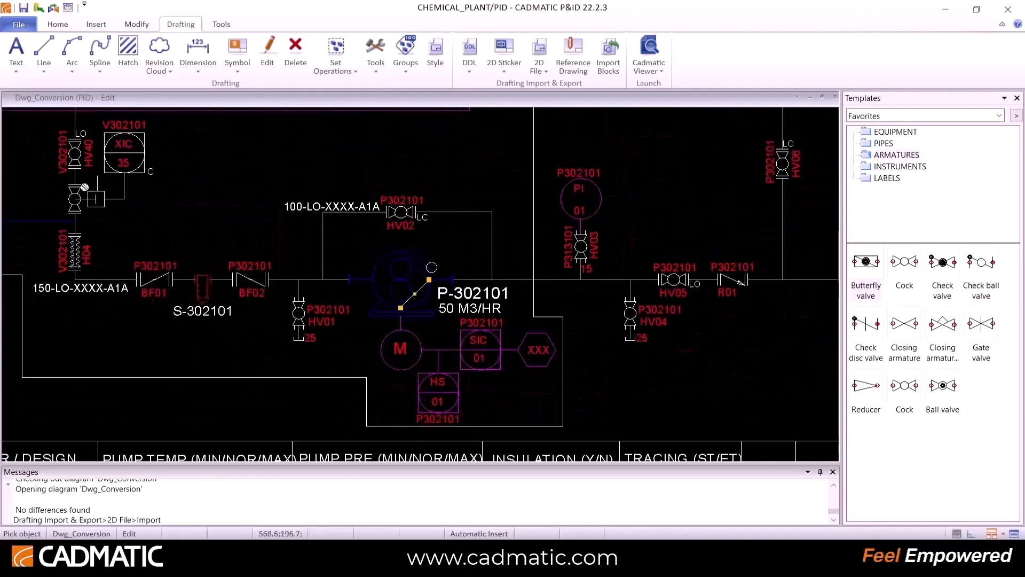
{"action": "scroll", "coordinate": [377, 331], "scroll_direction": "down", "scroll_amount": 2}
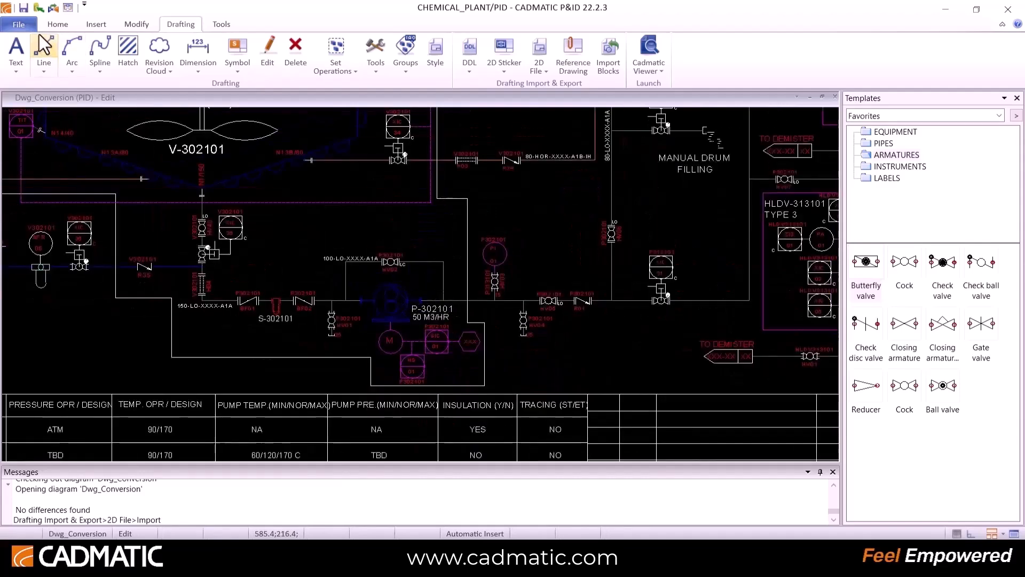
{"action": "left_click", "coordinate": [58, 24]}
{"action": "left_click", "coordinate": [867, 121]}
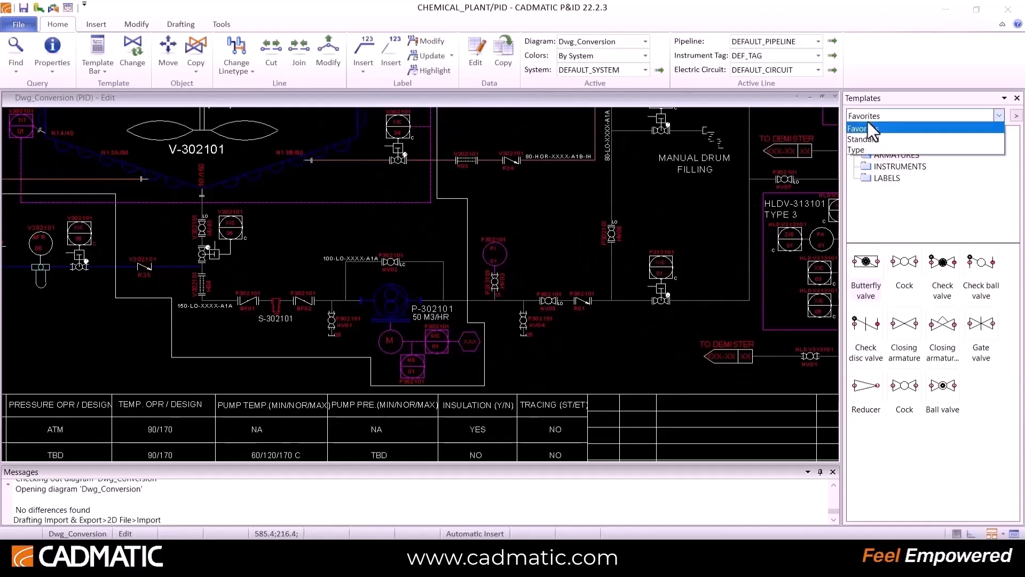
{"action": "left_click", "coordinate": [867, 138]}
{"action": "left_click", "coordinate": [855, 143]}
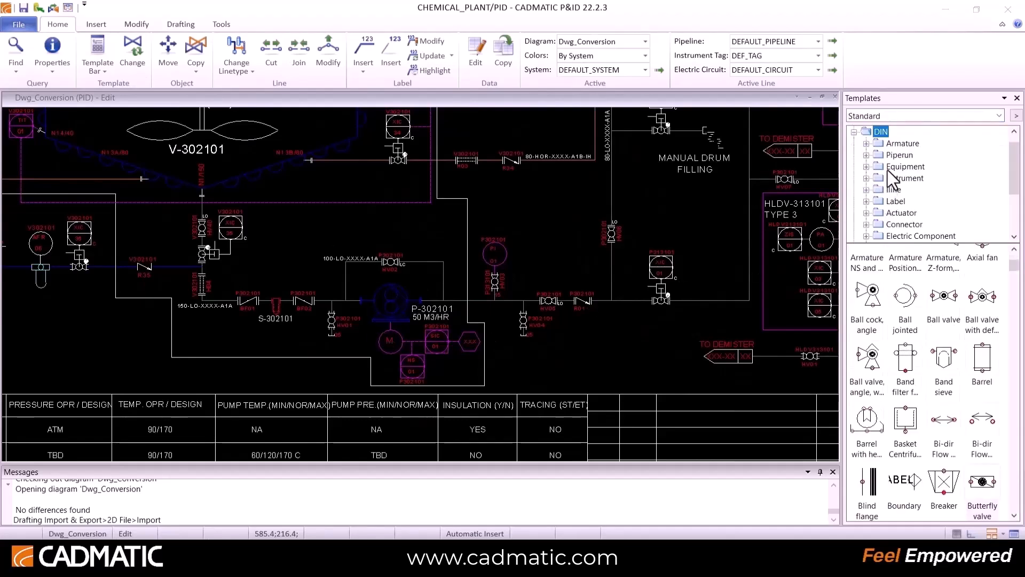
{"action": "left_click", "coordinate": [869, 167]}
{"action": "scroll", "coordinate": [903, 198], "scroll_direction": "down", "scroll_amount": 3}
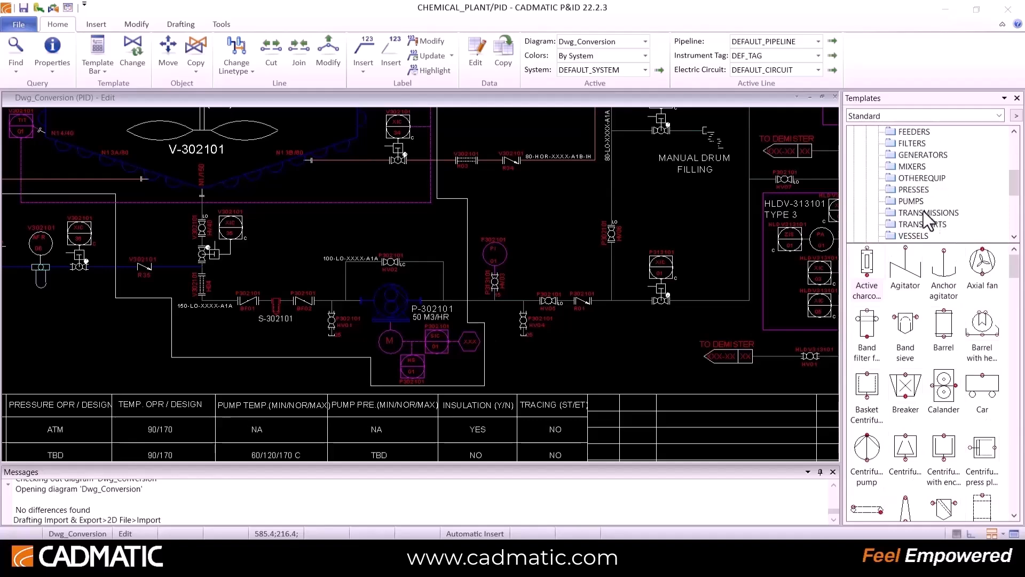
{"action": "left_click", "coordinate": [911, 202]}
{"action": "left_click", "coordinate": [905, 263]}
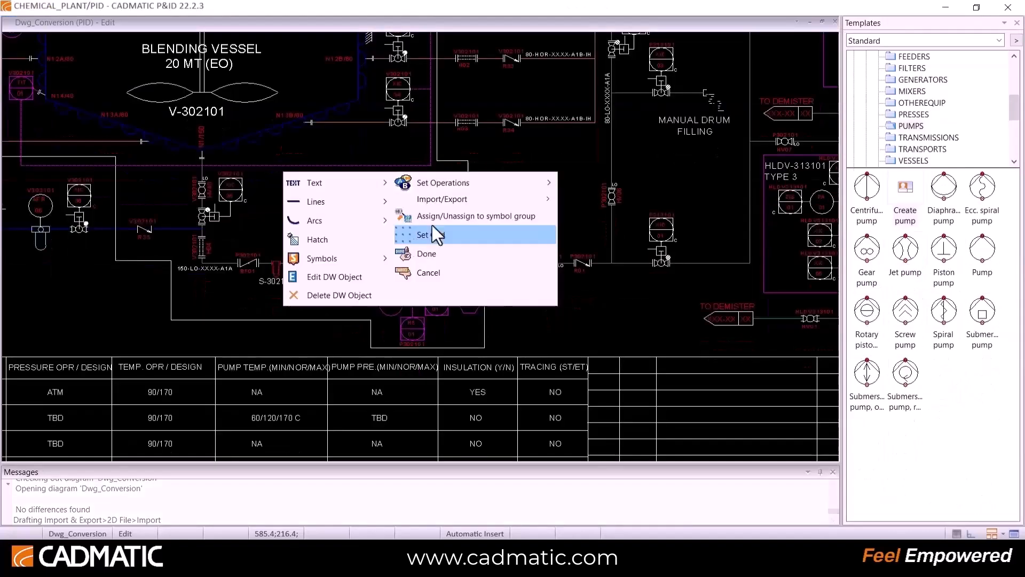
Assign the imported 2D graphics of pump P-302101 to the symbol group of the new pump and finish the symbol definition.
{"action": "left_click", "coordinate": [432, 225]}
{"action": "left_click", "coordinate": [402, 229]}
{"action": "right_click", "coordinate": [403, 236]}
{"action": "left_click", "coordinate": [434, 275]}
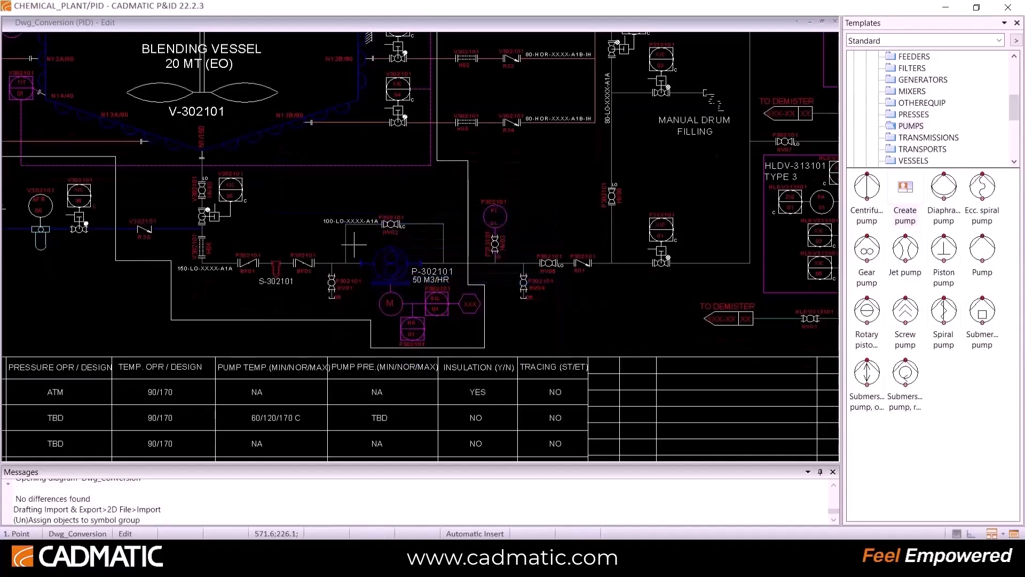
{"action": "left_click", "coordinate": [426, 287]}
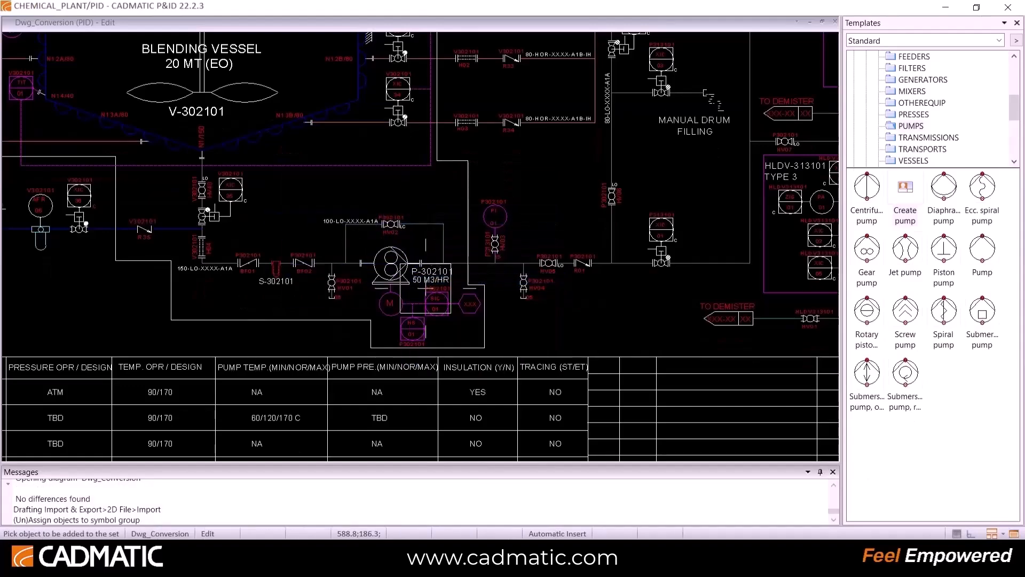
{"action": "right_click", "coordinate": [427, 248]}
{"action": "left_click", "coordinate": [424, 254]}
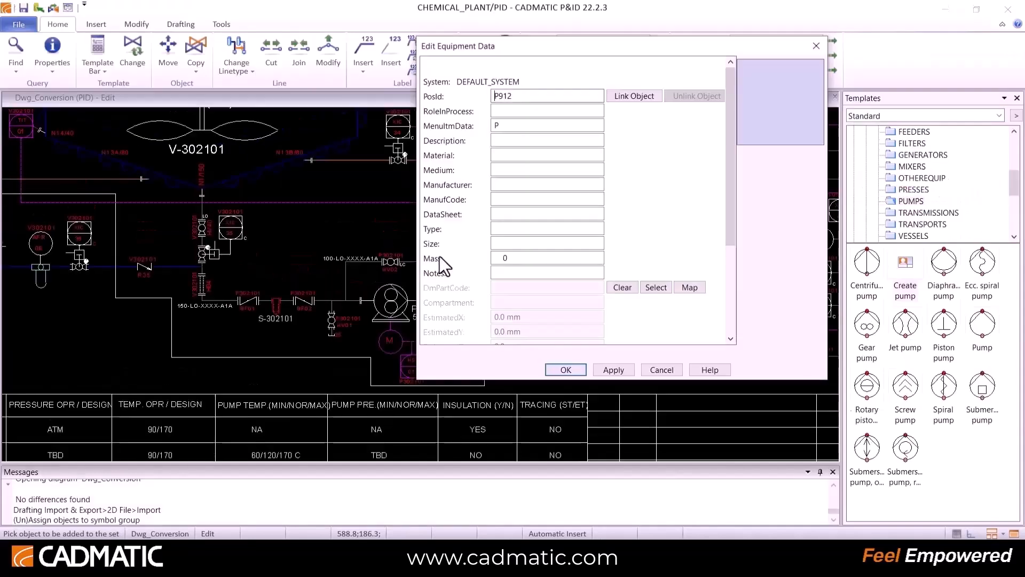
Accept the equipment data with PosId P912 and place its label just above the P-302101 text beside the pump.
{"action": "left_click_drag", "start_coordinate": [520, 96], "coordinate": [482, 105]}
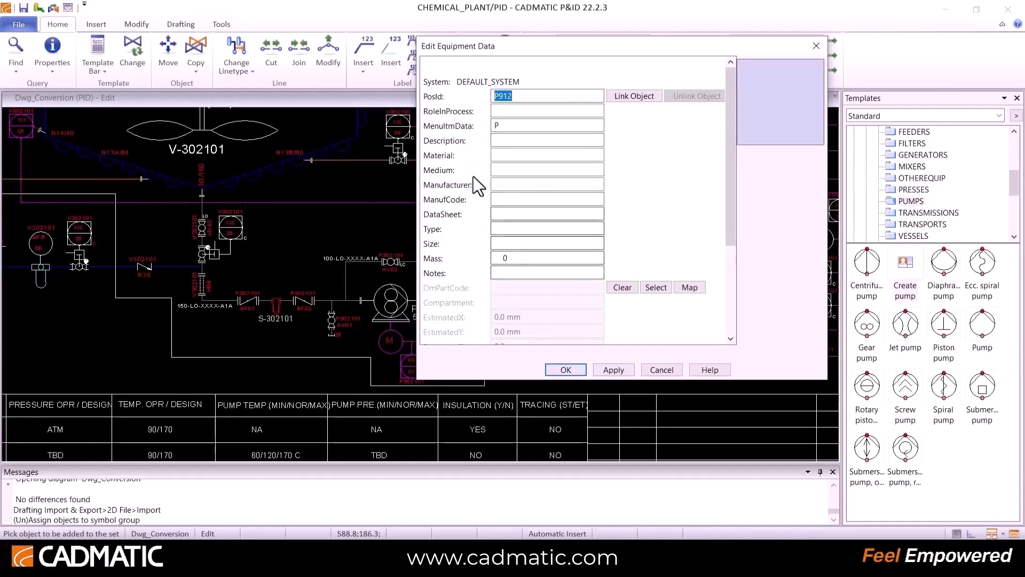
{"action": "left_click", "coordinate": [565, 368]}
{"action": "scroll", "coordinate": [405, 296], "scroll_direction": "up", "scroll_amount": 3}
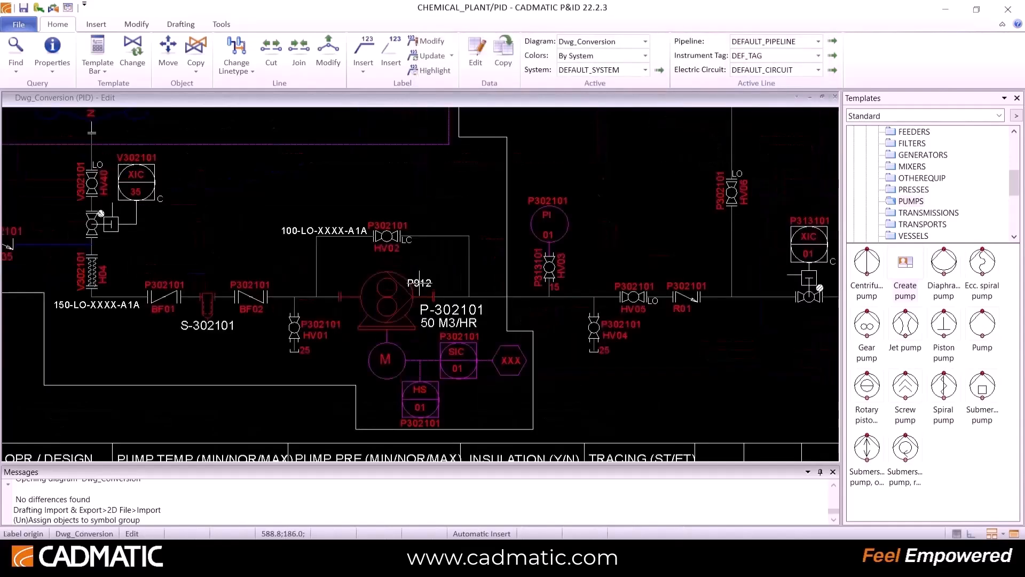
{"action": "left_click", "coordinate": [426, 277]}
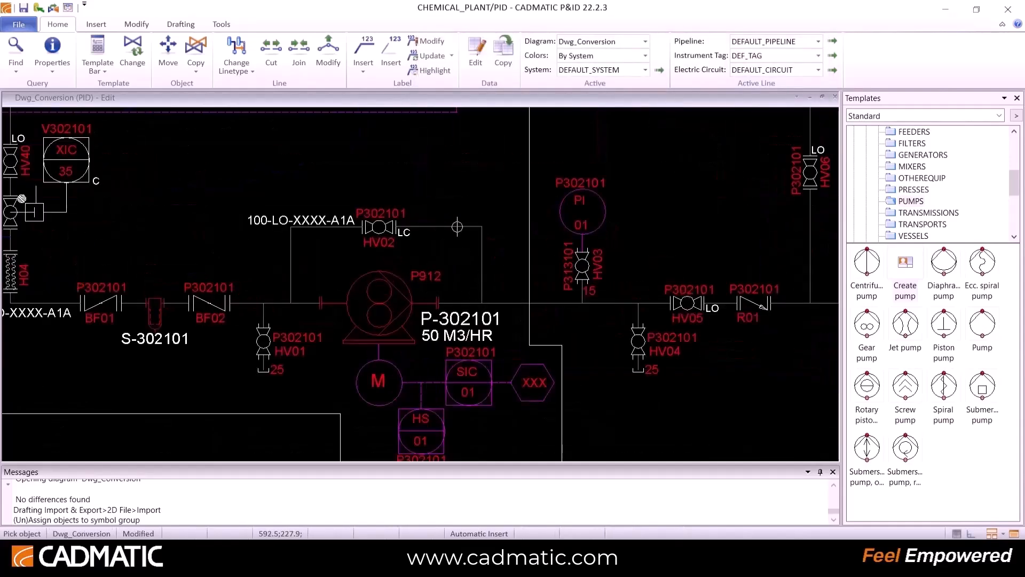
{"action": "key", "text": "Escape"}
Convert the bypass line from valve HV02 down to the main line after the pump into a DIN Pipe by picking its DW-line.
{"action": "scroll", "coordinate": [905, 181], "scroll_direction": "up", "scroll_amount": 5}
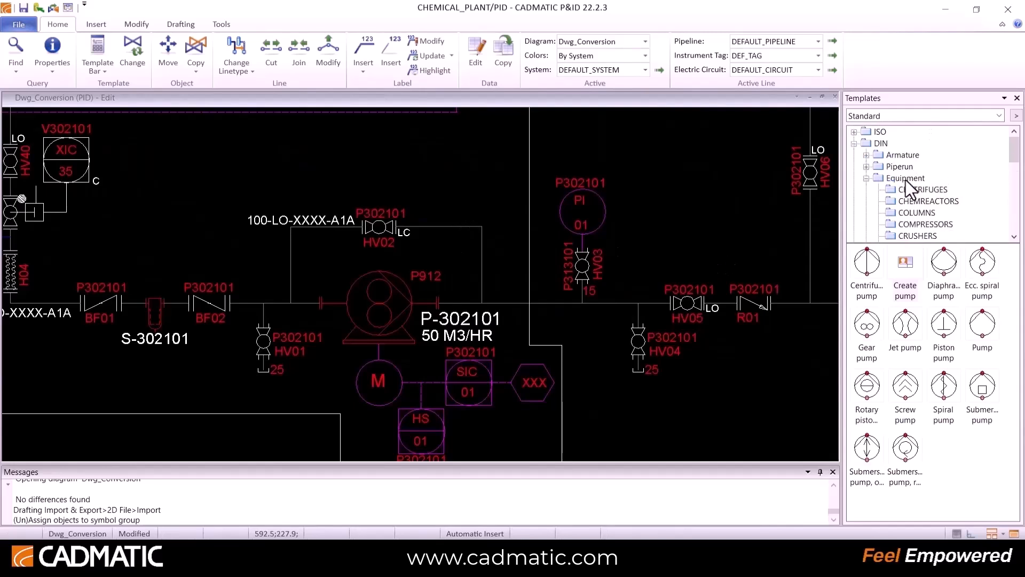
{"action": "left_click", "coordinate": [899, 166]}
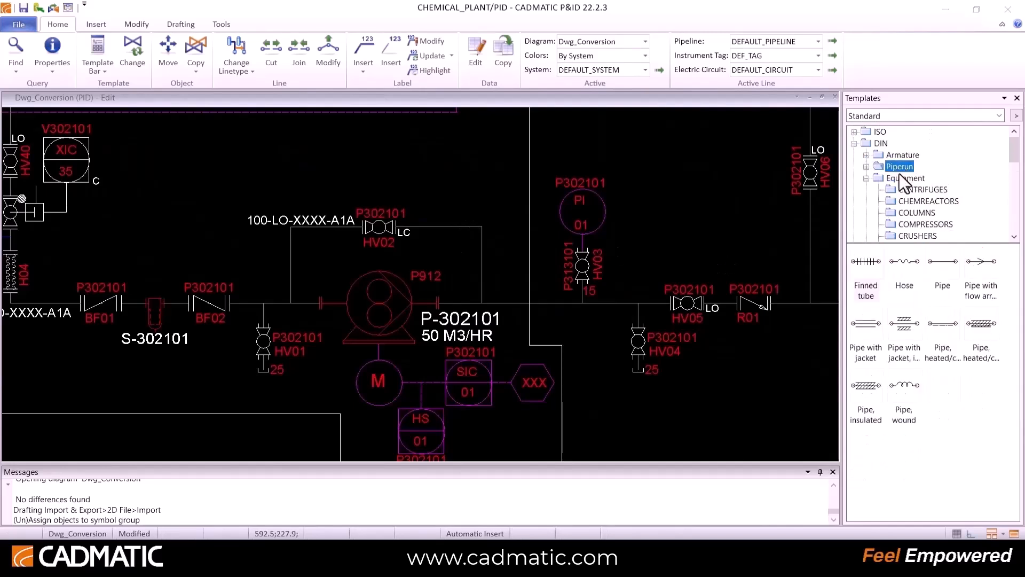
{"action": "left_click", "coordinate": [942, 274]}
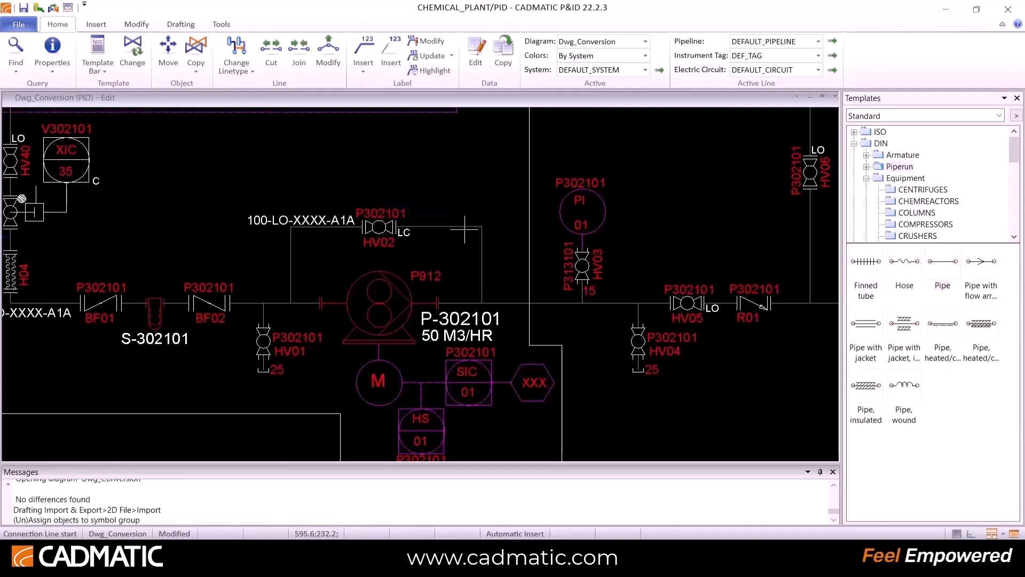
{"action": "scroll", "coordinate": [538, 133], "scroll_direction": "up", "scroll_amount": 2}
{"action": "right_click", "coordinate": [413, 280]}
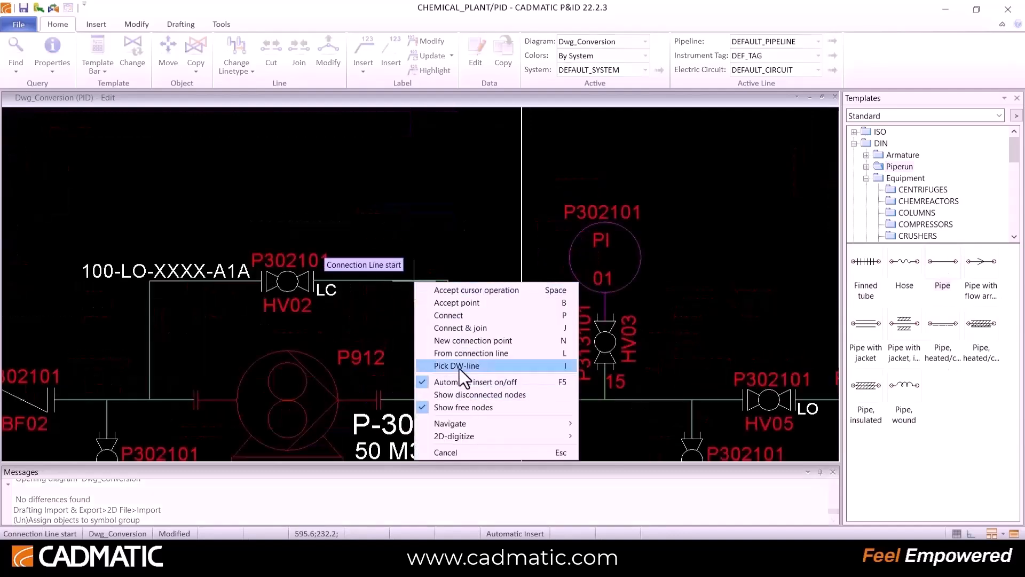
{"action": "left_click", "coordinate": [459, 367]}
{"action": "left_click", "coordinate": [453, 325]}
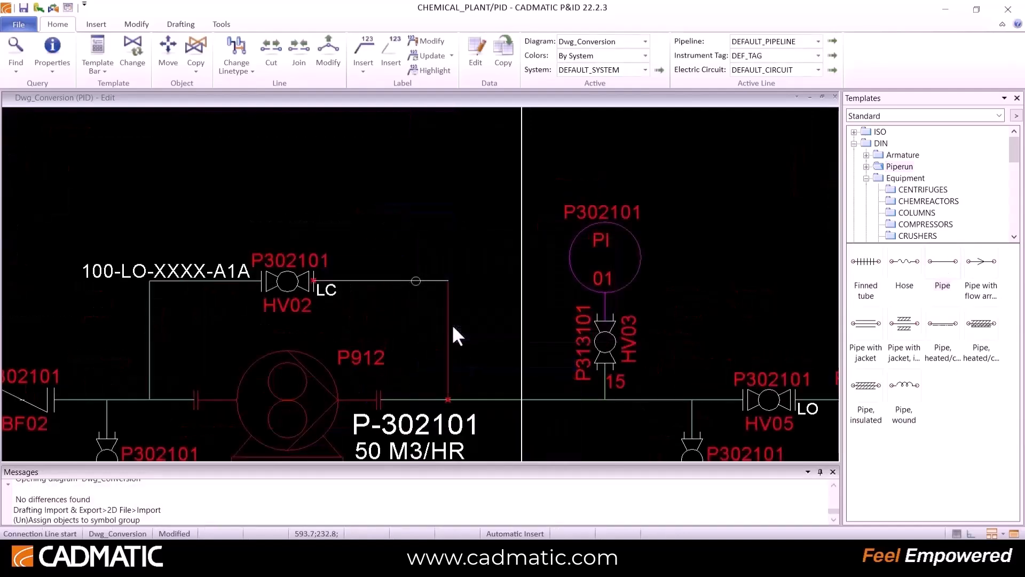
Review the armature data of the converted bypass pipe after valve HV02 and close it.
{"action": "right_click", "coordinate": [402, 280]}
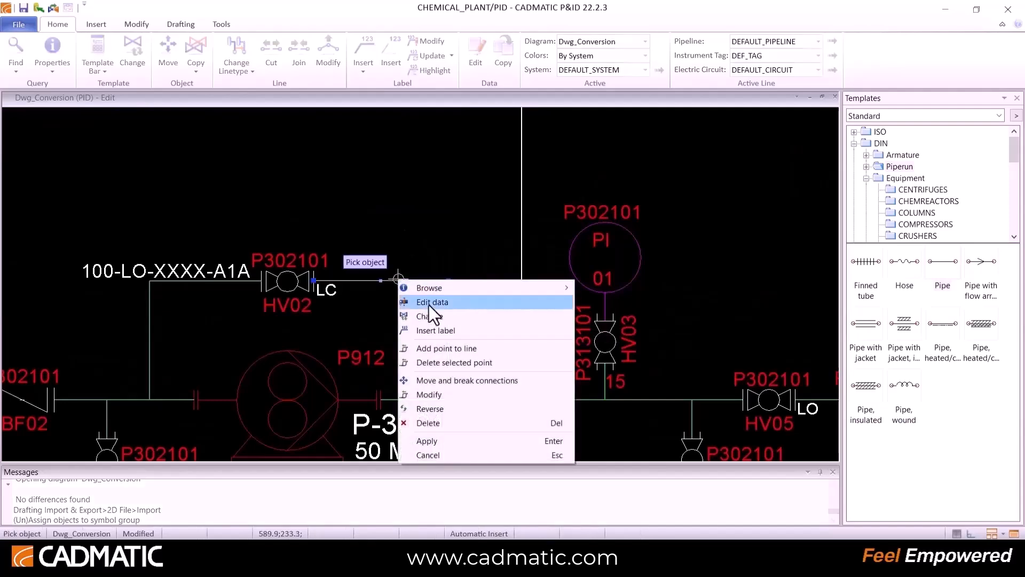
{"action": "left_click", "coordinate": [428, 302]}
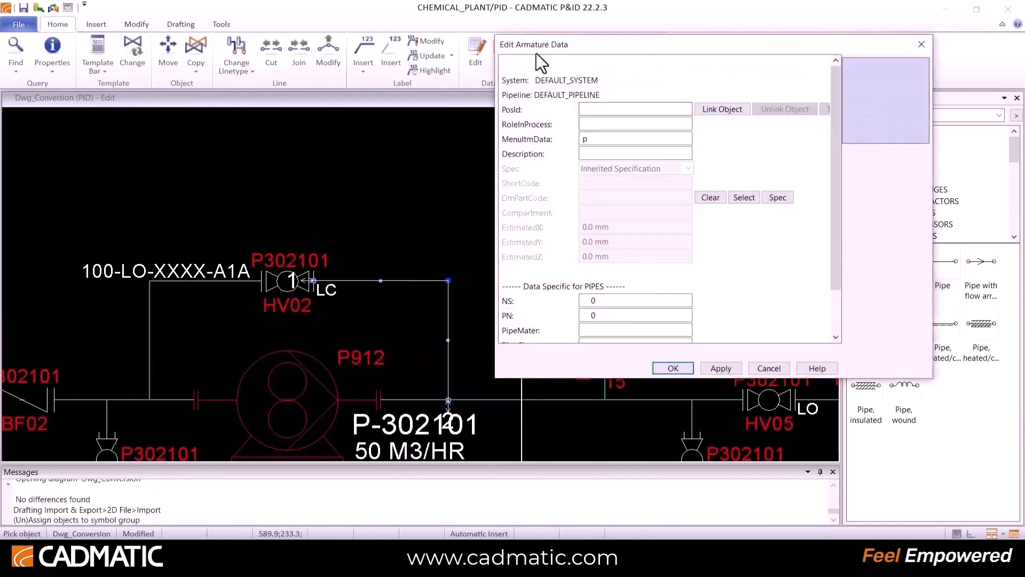
{"action": "left_click", "coordinate": [671, 368]}
{"action": "scroll", "coordinate": [432, 287], "scroll_direction": "down", "scroll_amount": 5}
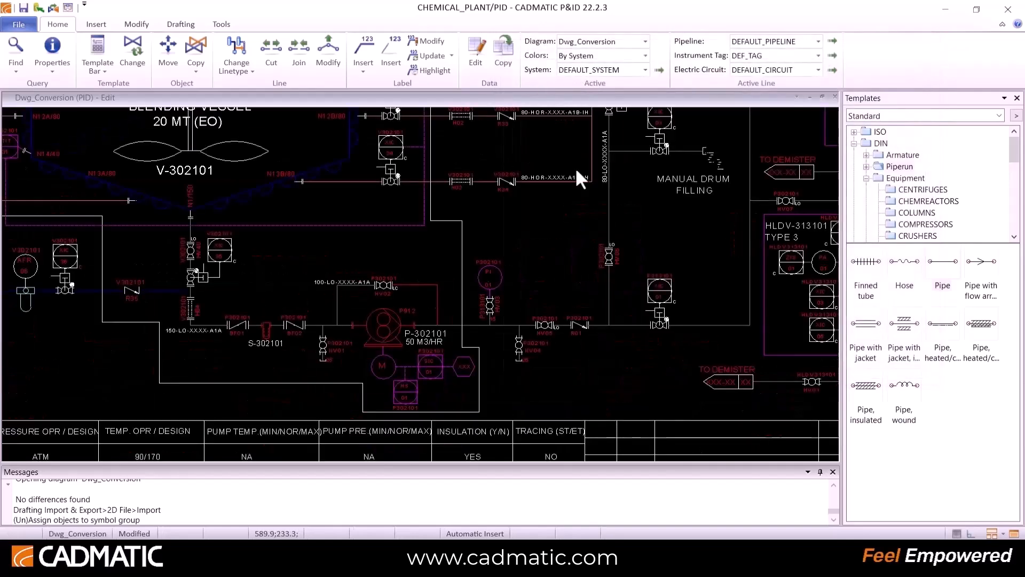
Switch to diagram 91_SA_PID and review the equipment data of pump P914.
{"action": "left_click", "coordinate": [586, 43]}
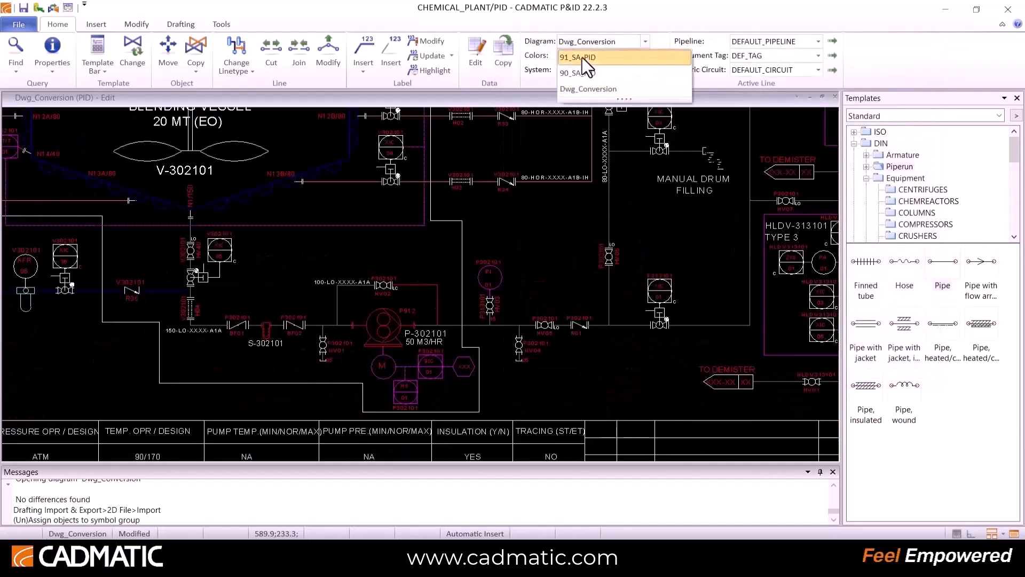
{"action": "left_click", "coordinate": [582, 57]}
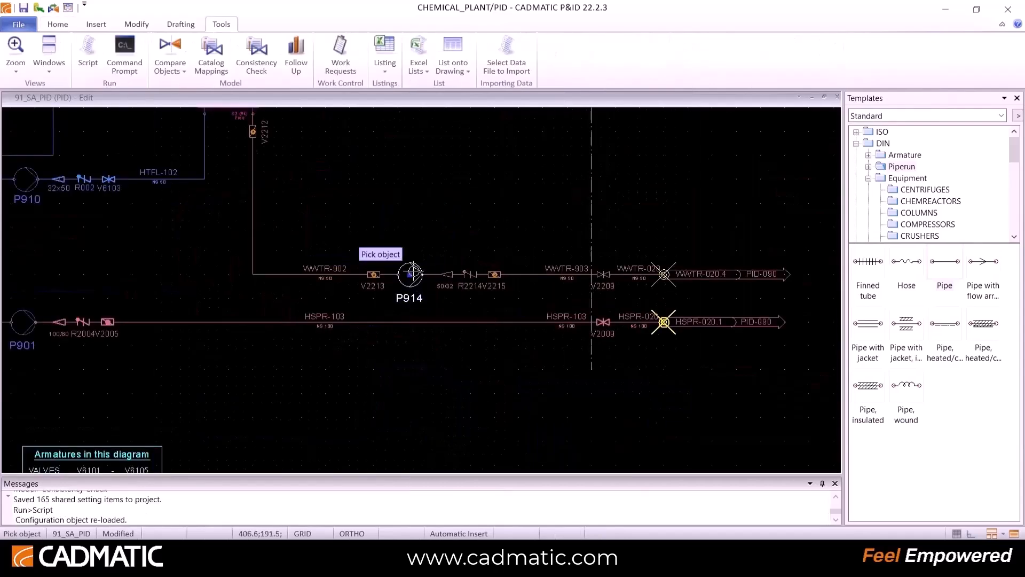
{"action": "right_click", "coordinate": [415, 276]}
{"action": "left_click", "coordinate": [441, 294]}
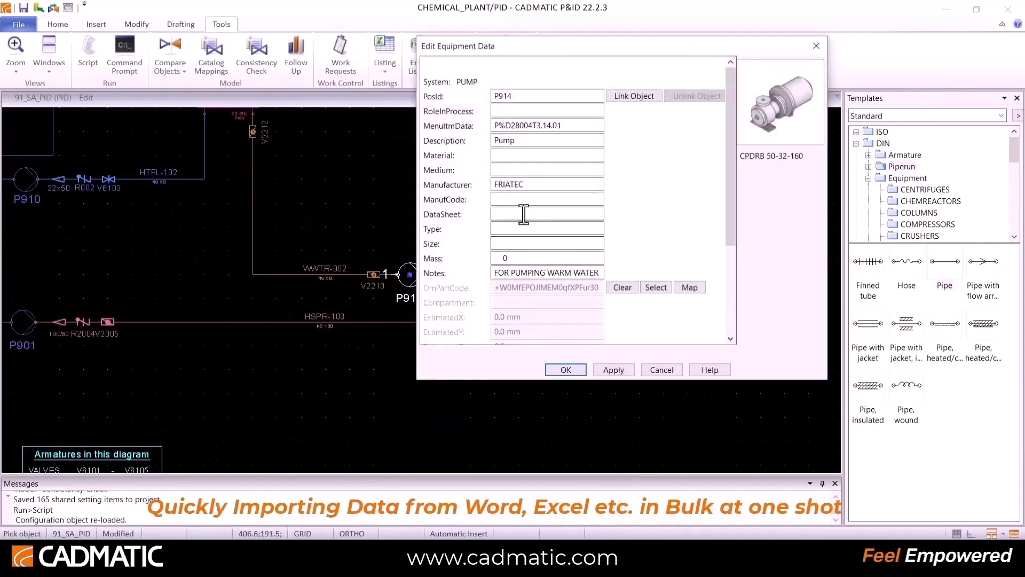
{"action": "left_click", "coordinate": [567, 370]}
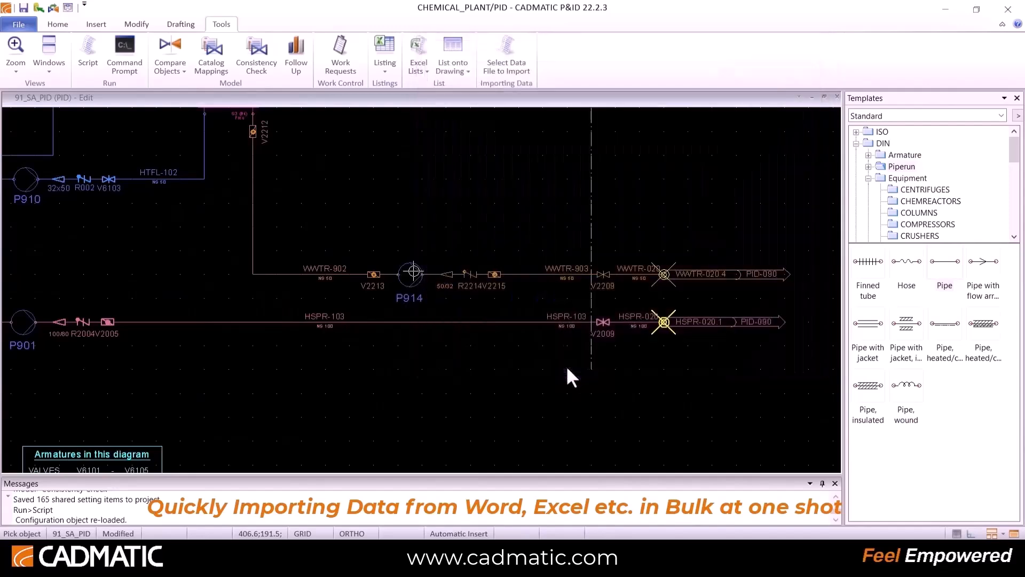
Run the script ImportPdDb.mac from the ImportPdDb folder.
{"action": "left_click", "coordinate": [89, 53]}
{"action": "double_click", "coordinate": [394, 204]}
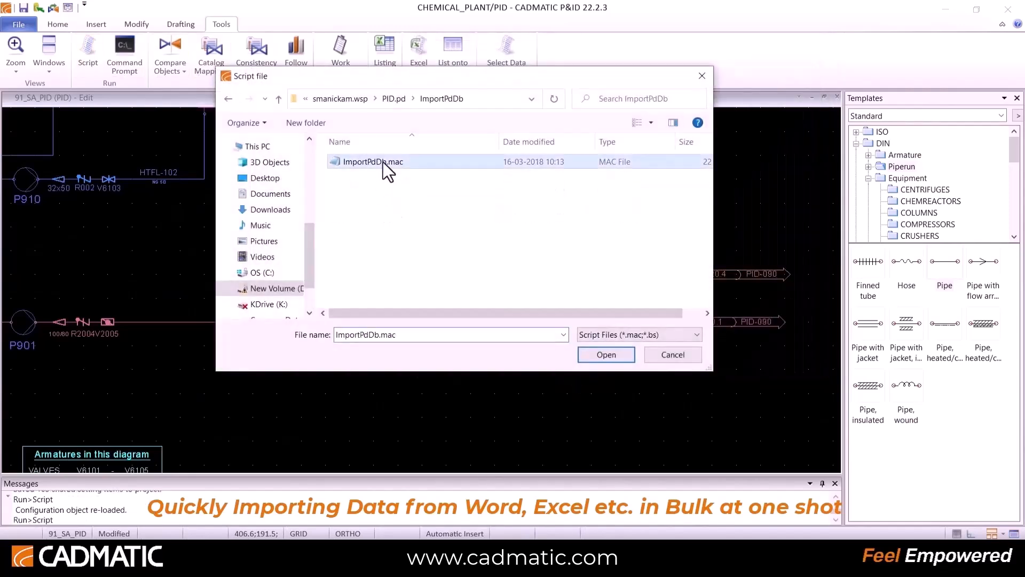
{"action": "double_click", "coordinate": [381, 162]}
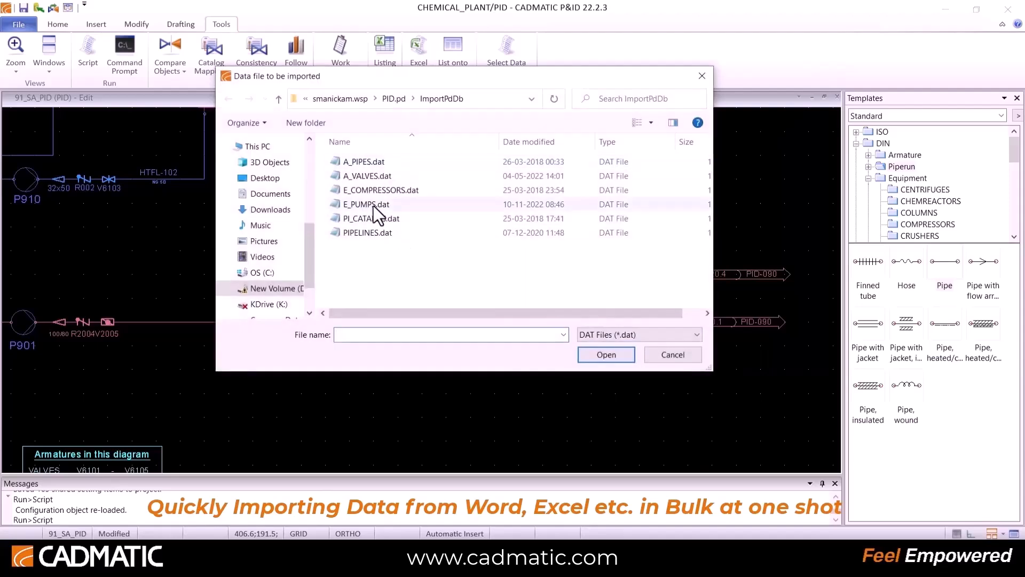
Open the data file E_PUMPS.dat in Notepad, read its line of pump values and close it.
{"action": "left_click", "coordinate": [376, 207]}
{"action": "right_click", "coordinate": [412, 209]}
{"action": "left_click", "coordinate": [418, 249]}
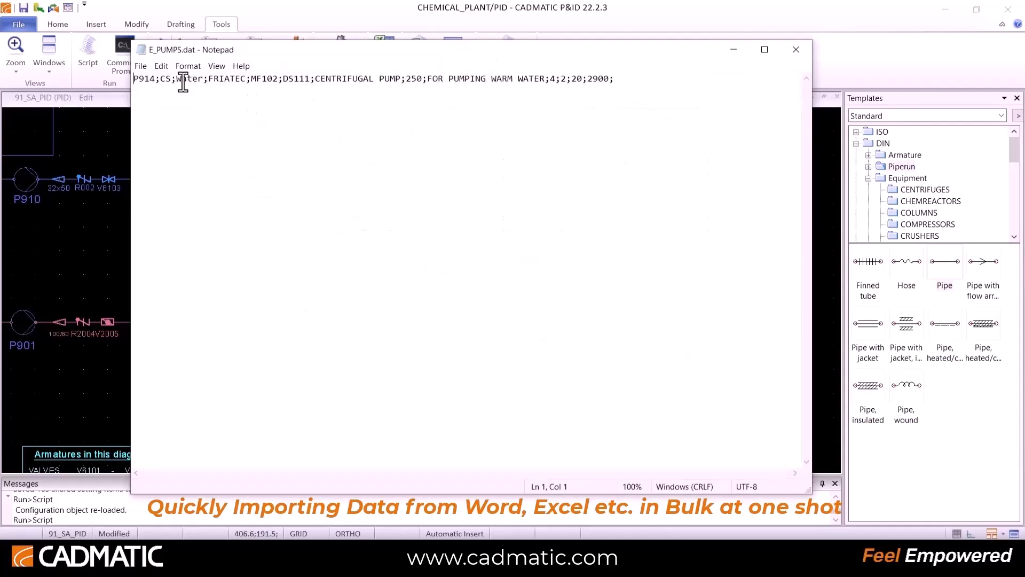
{"action": "left_click_drag", "start_coordinate": [627, 81], "coordinate": [556, 91]}
{"action": "left_click", "coordinate": [583, 109]}
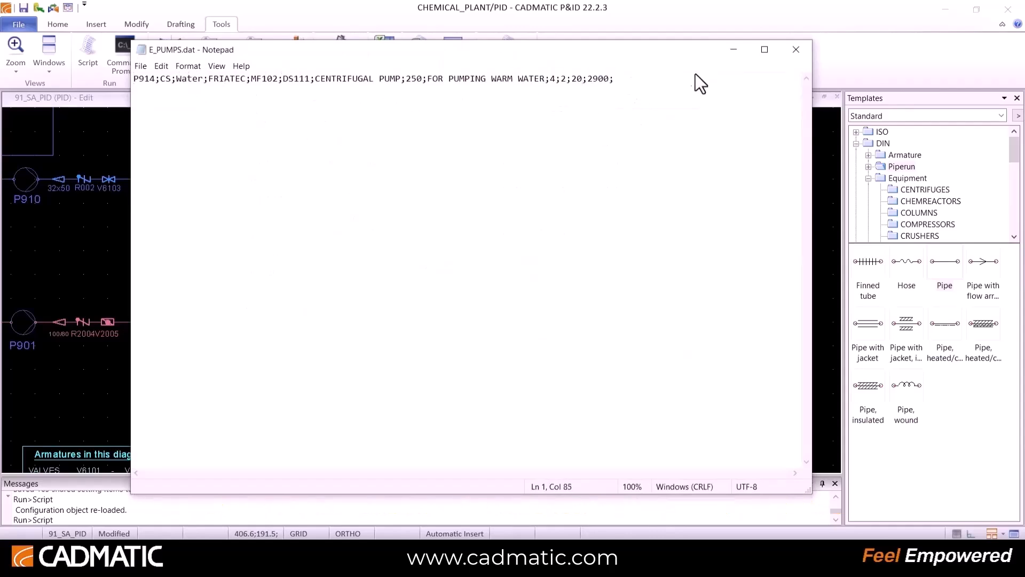
{"action": "left_click", "coordinate": [796, 49]}
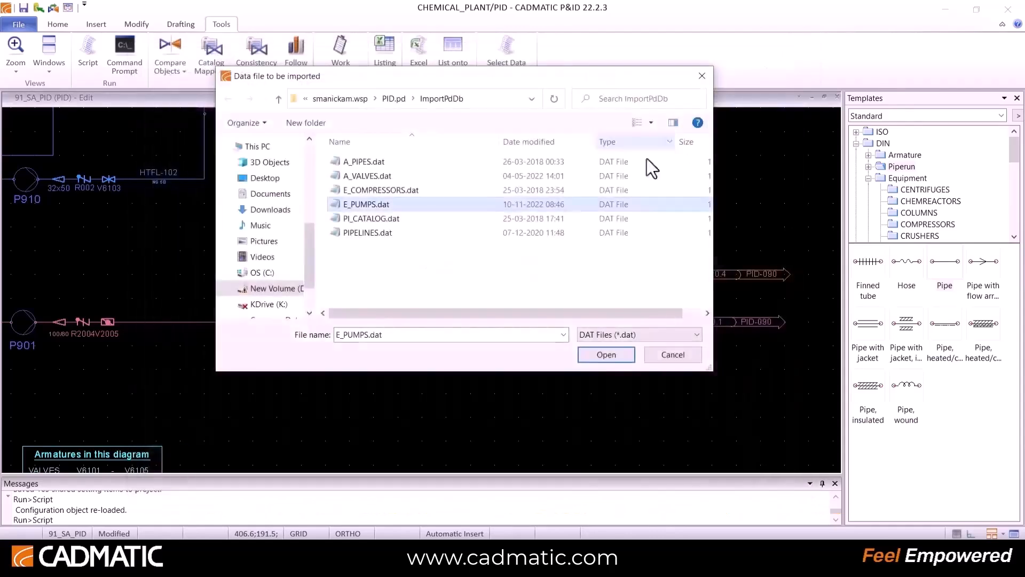
Import E_PUMPS.dat into the equipment pumps data and close the import log.
{"action": "left_click", "coordinate": [604, 354]}
{"action": "left_click", "coordinate": [514, 326]}
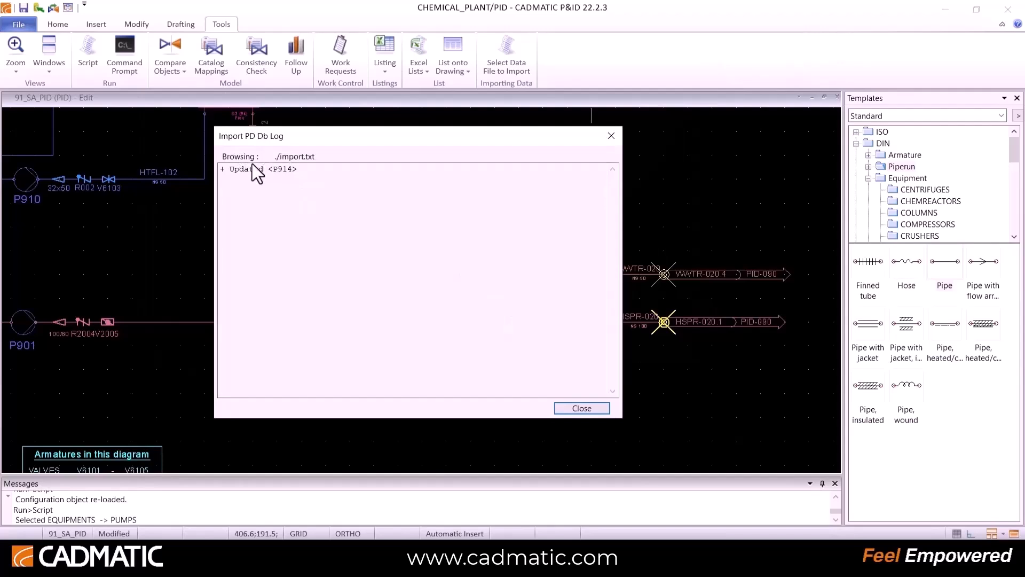
{"action": "left_click", "coordinate": [567, 410]}
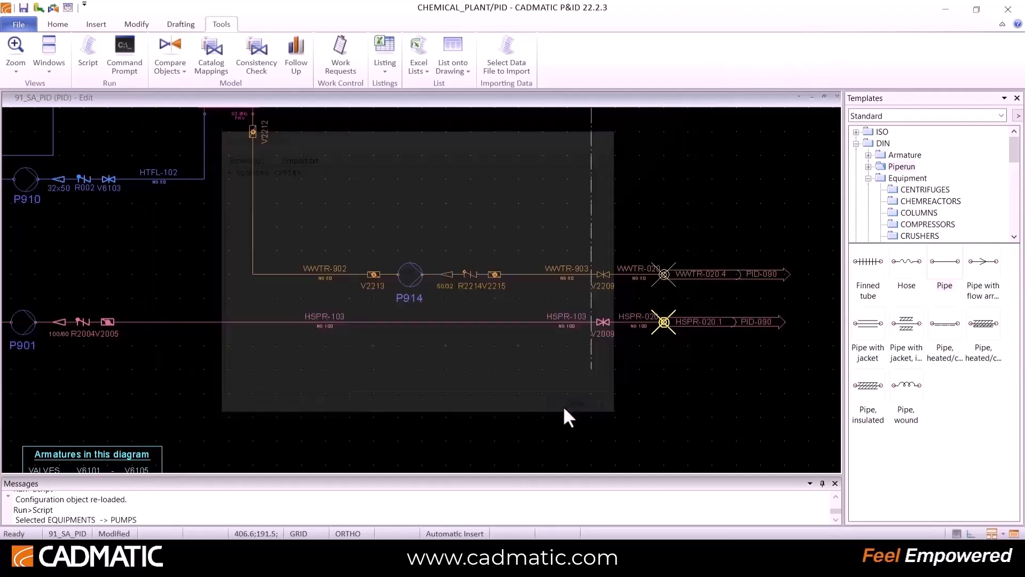
Check the imported values in the equipment data of pump P914.
{"action": "right_click", "coordinate": [418, 282]}
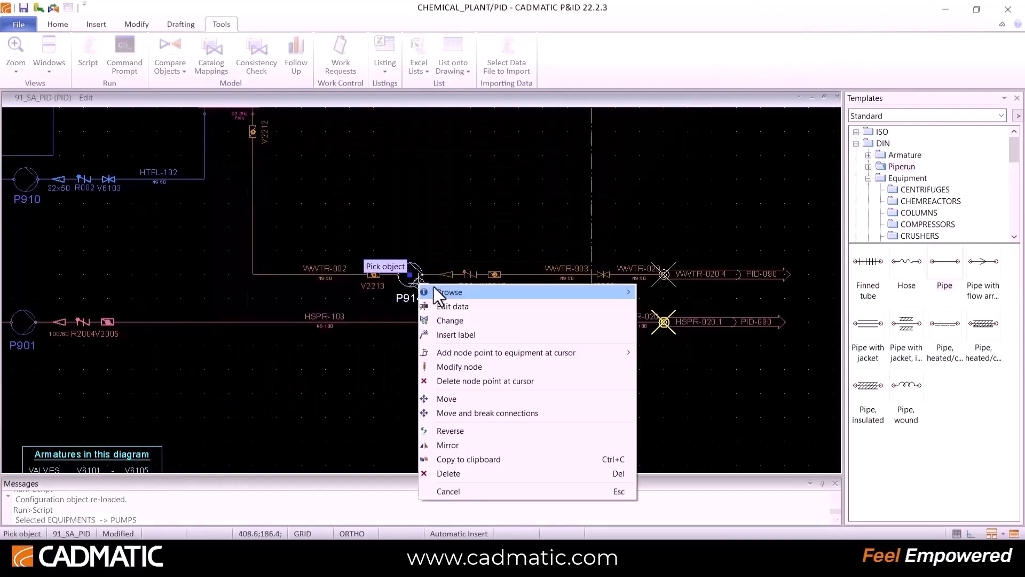
{"action": "left_click", "coordinate": [454, 306]}
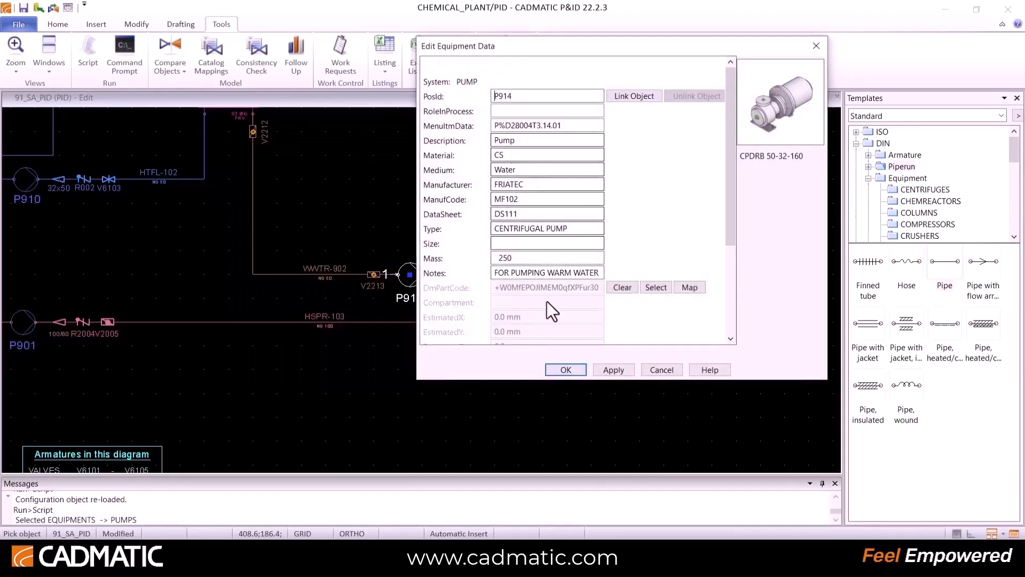
{"action": "left_click", "coordinate": [566, 370]}
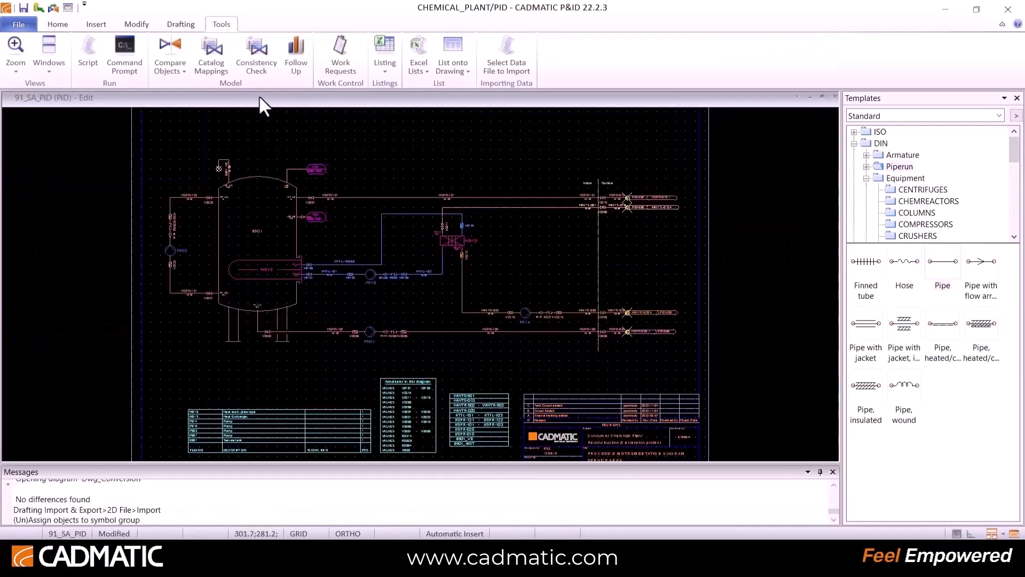
Run the consistency check on diagram 91_SA_PID, inspect the objects behind the connection point issue and finish the check.
{"action": "left_click", "coordinate": [258, 56]}
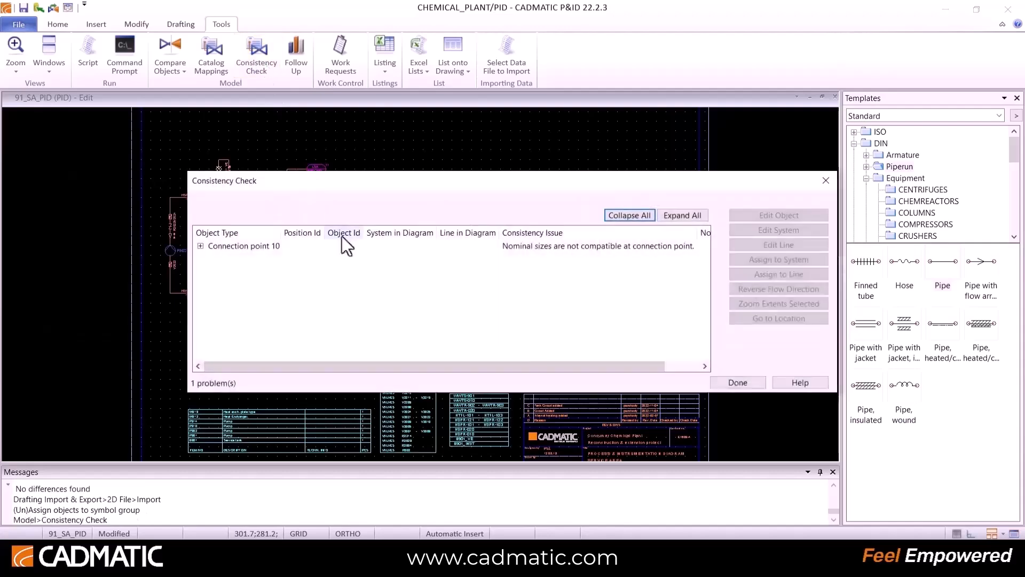
{"action": "left_click", "coordinate": [256, 249]}
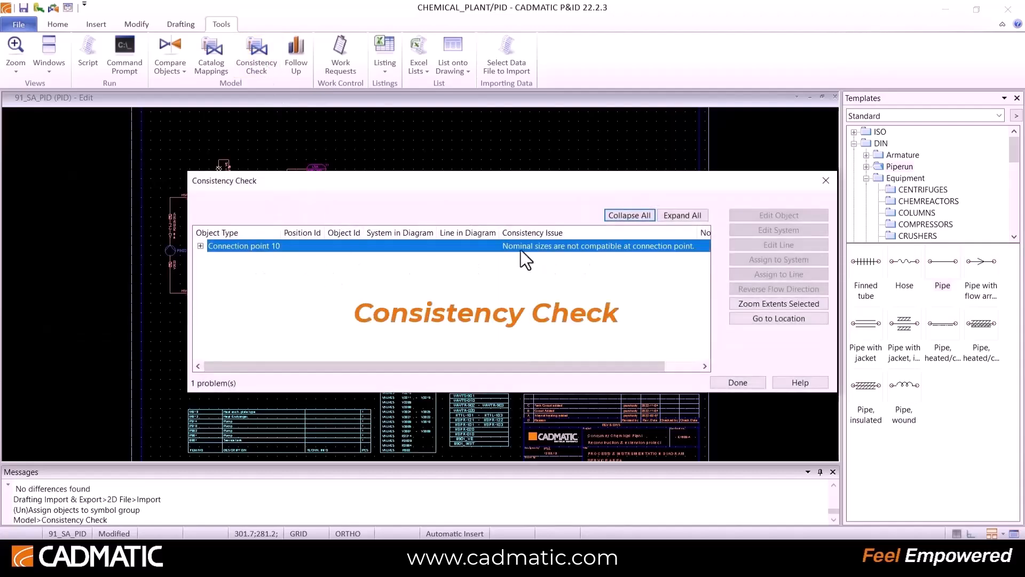
{"action": "left_click", "coordinate": [200, 246]}
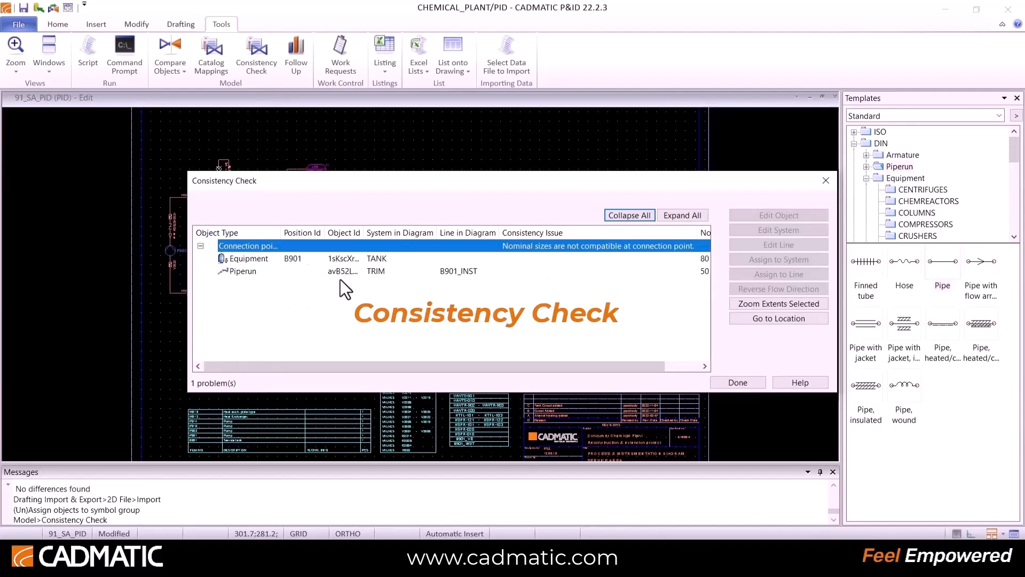
{"action": "left_click", "coordinate": [201, 247]}
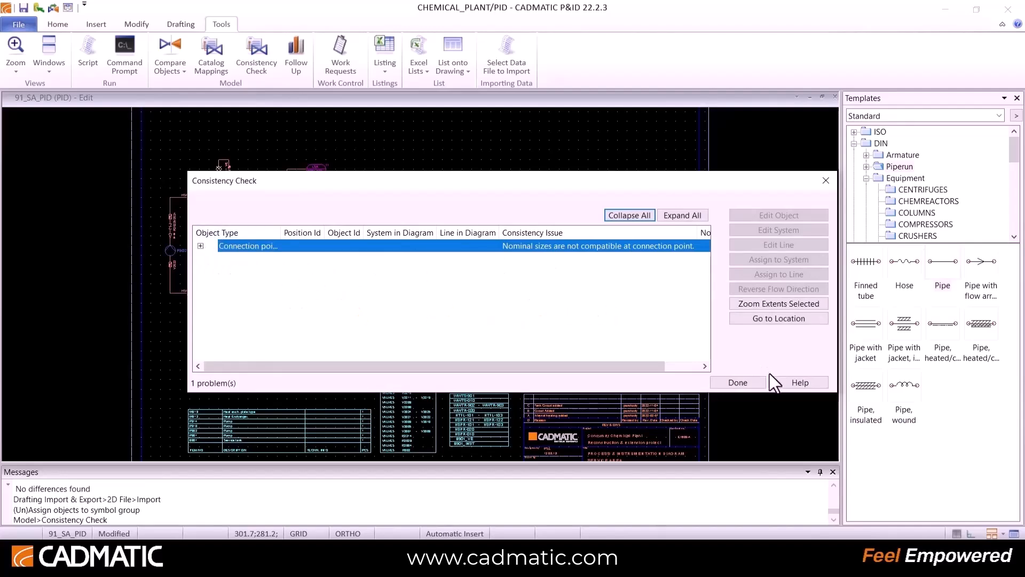
{"action": "left_click", "coordinate": [748, 383]}
Review the Consistency Check settings in the shared project options and accept them.
{"action": "left_click", "coordinate": [20, 23]}
{"action": "left_click", "coordinate": [65, 322]}
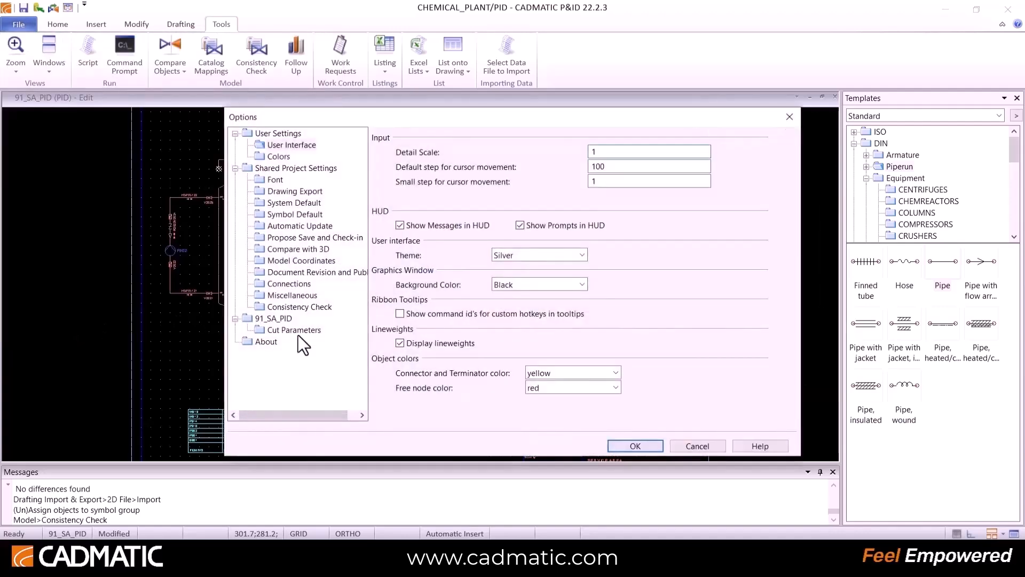
{"action": "left_click", "coordinate": [304, 307]}
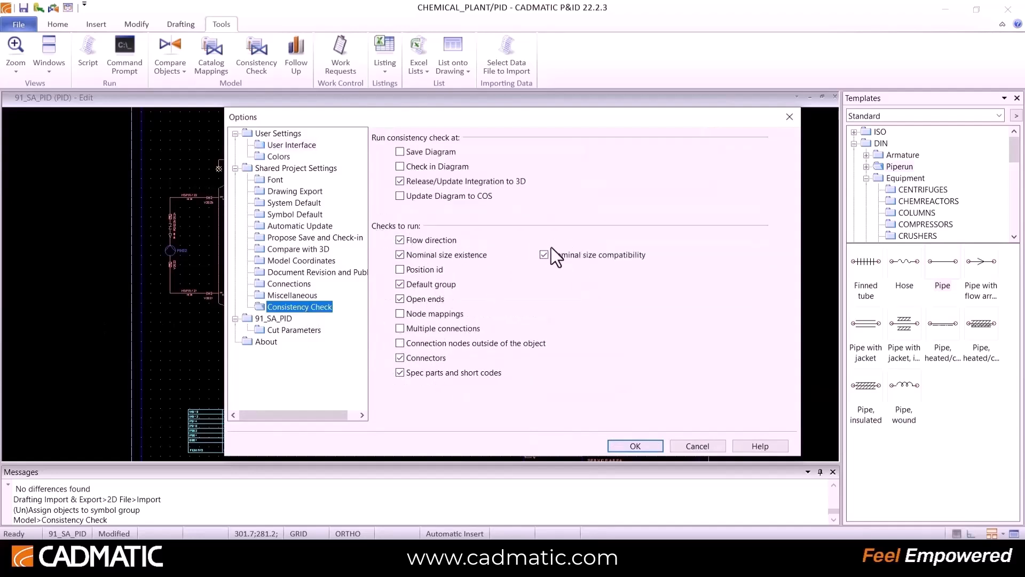
{"action": "left_click", "coordinate": [637, 449]}
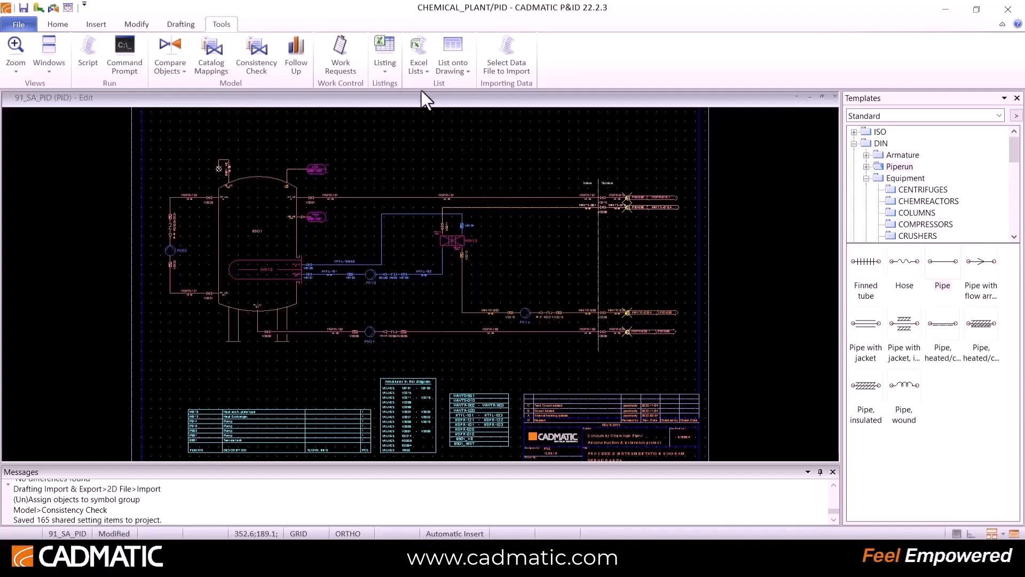
Generate the EQ_DataSheet listing from the active diagram into the RoadShow folder.
{"action": "left_click", "coordinate": [386, 72]}
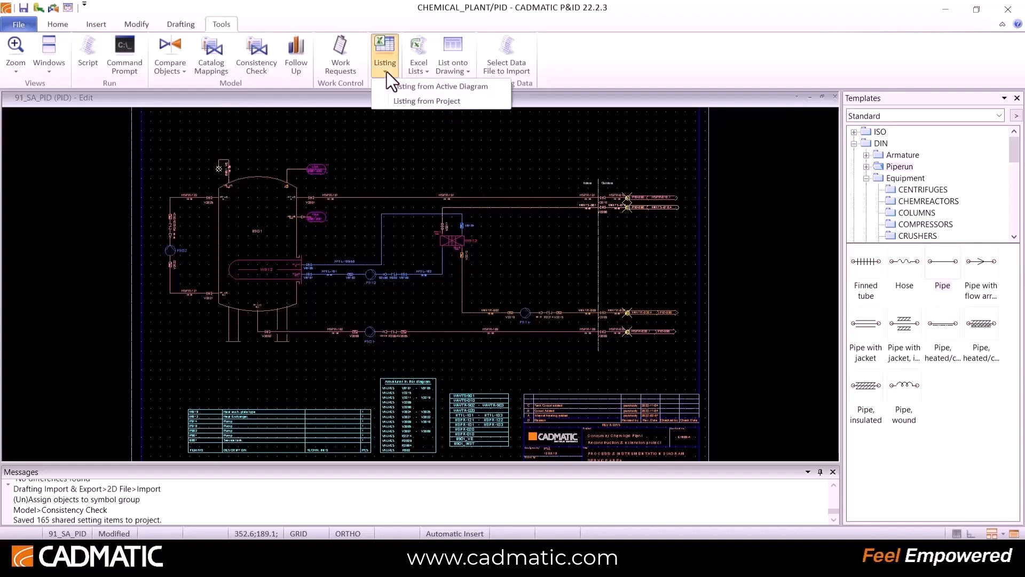
{"action": "left_click", "coordinate": [430, 88]}
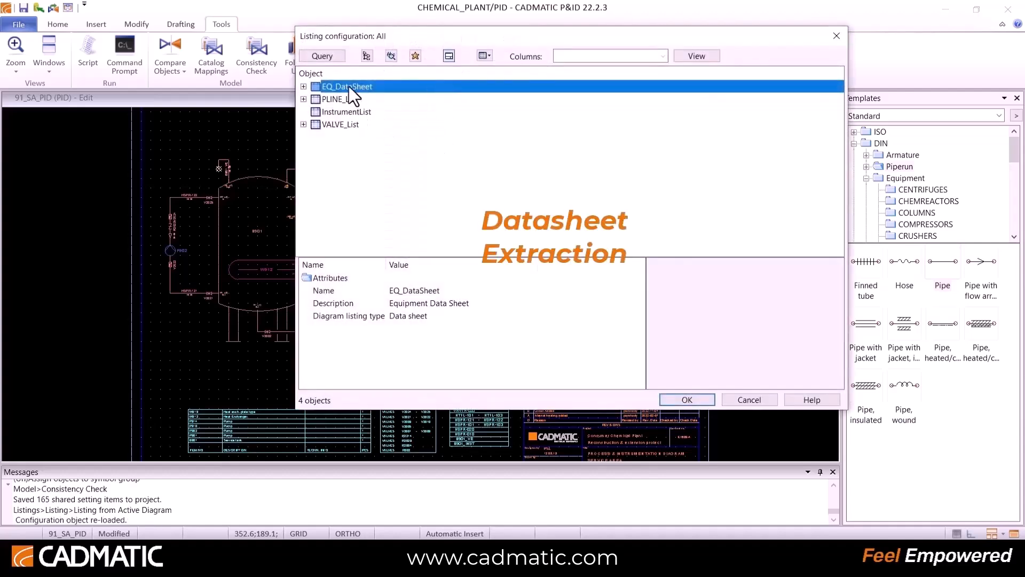
{"action": "left_click", "coordinate": [688, 399]}
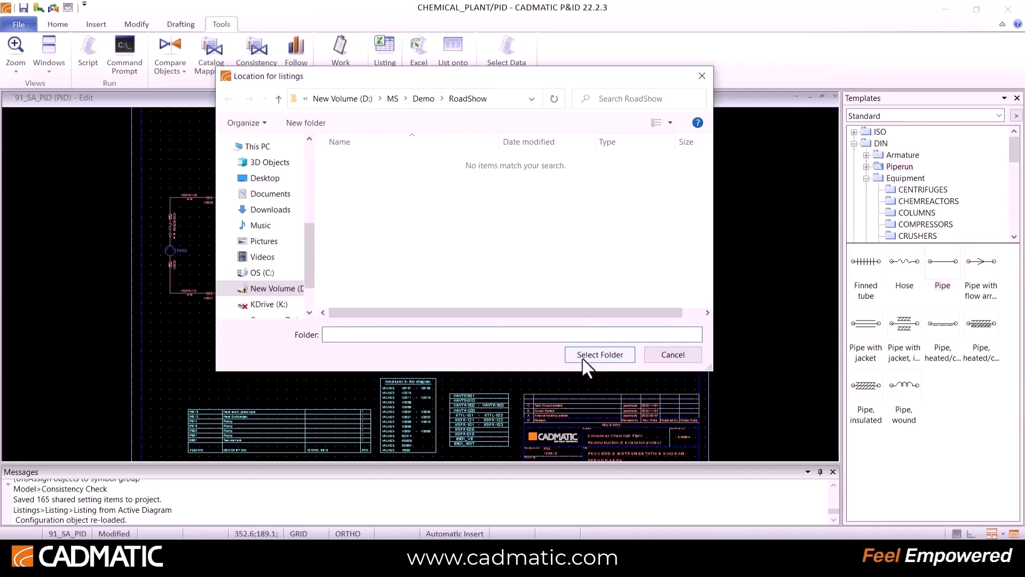
{"action": "left_click", "coordinate": [612, 356]}
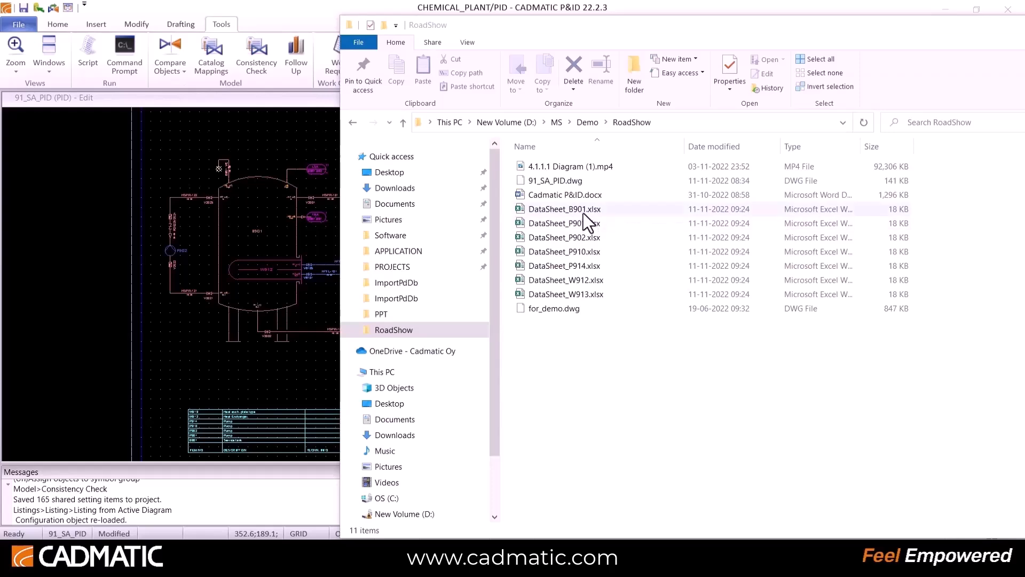
Open DataSheet_B901.xlsx from the RoadShow folder, read the equipment data sheet through and close it.
{"action": "left_click", "coordinate": [583, 213]}
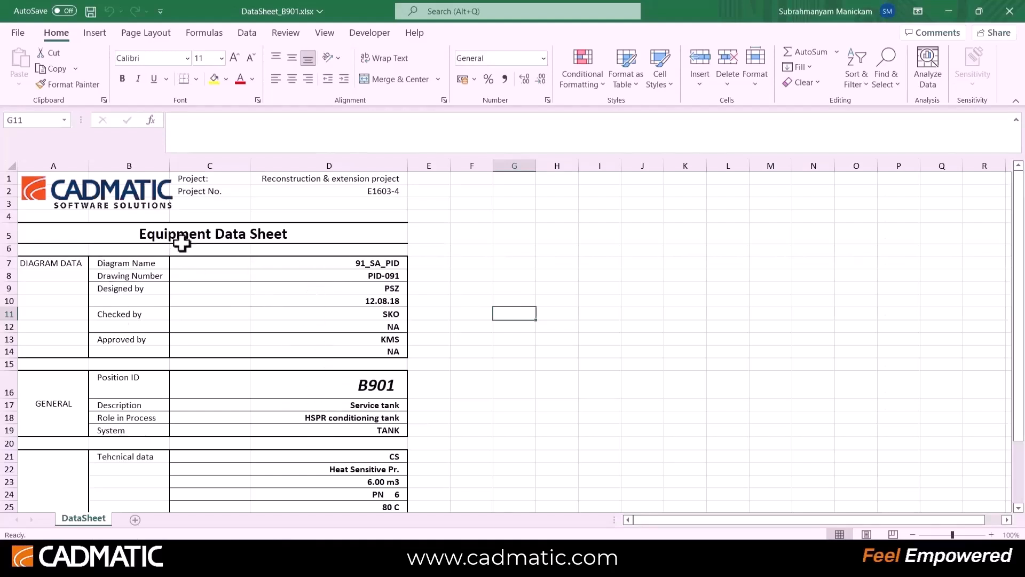
{"action": "scroll", "coordinate": [284, 334], "scroll_direction": "down", "scroll_amount": 3}
{"action": "scroll", "coordinate": [283, 334], "scroll_direction": "up", "scroll_amount": 3}
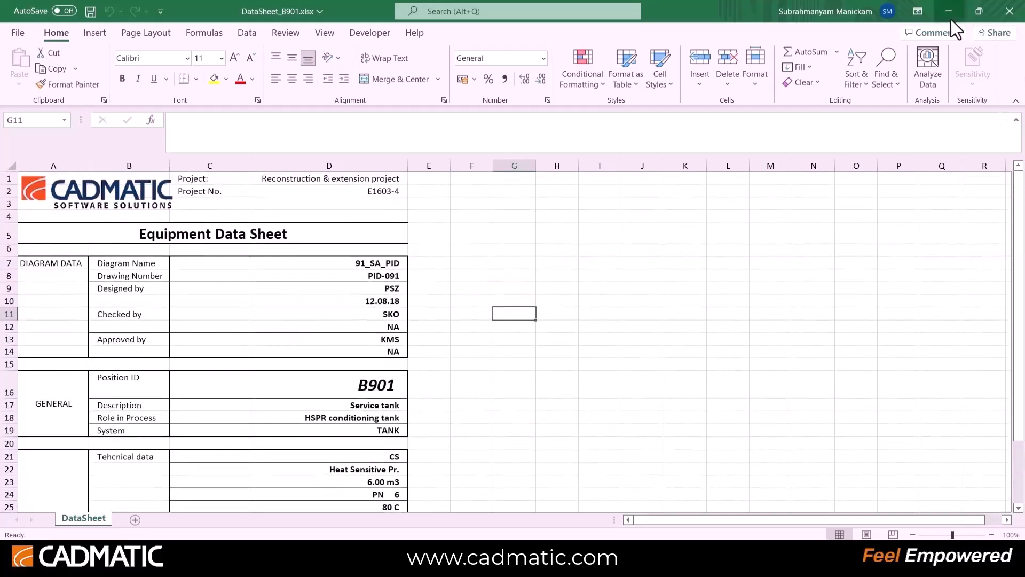
{"action": "left_click", "coordinate": [1009, 10]}
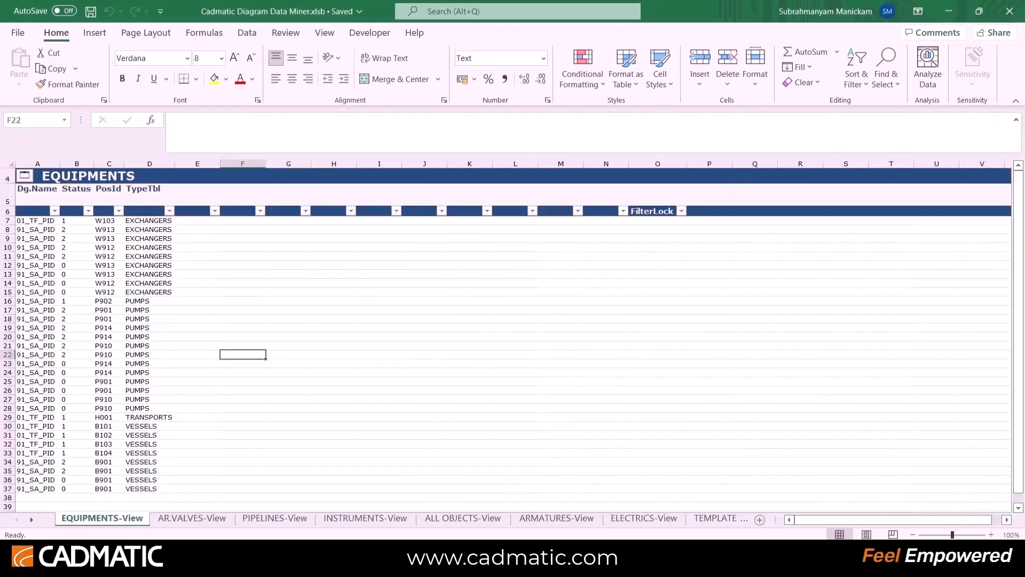
Bring the RoadShow folder back up to view the generated data sheet files and put its window away.
{"action": "left_click", "coordinate": [481, 556]}
{"action": "left_click", "coordinate": [585, 413]}
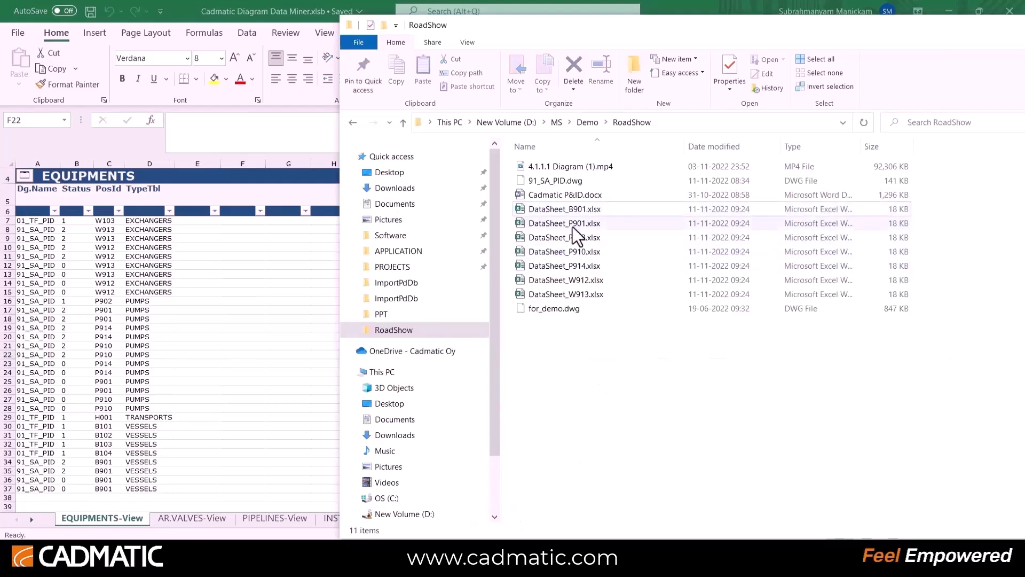
{"action": "left_click_drag", "start_coordinate": [924, 32], "coordinate": [769, 30]}
{"action": "left_click", "coordinate": [888, 25]}
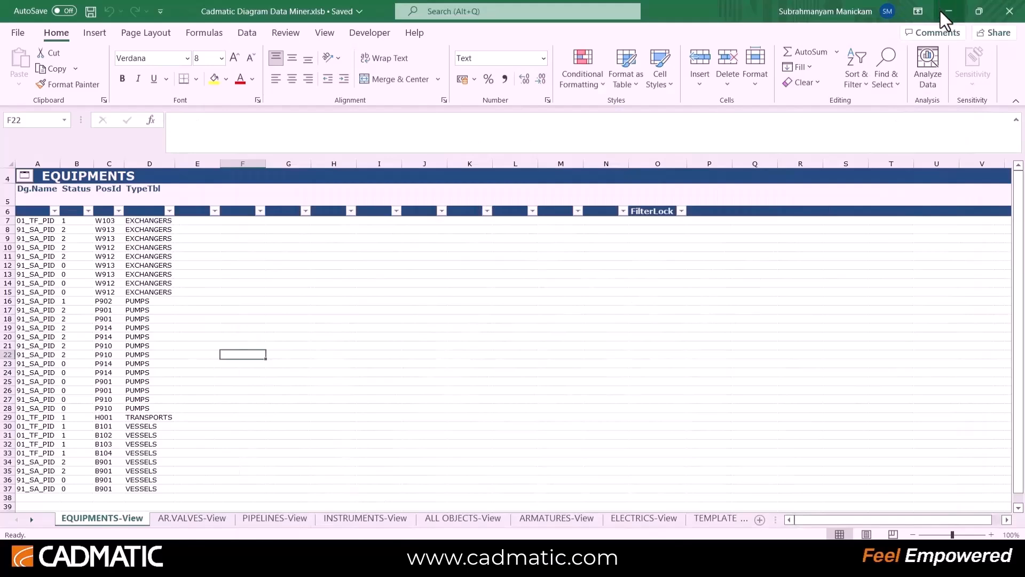
{"action": "left_click", "coordinate": [946, 10]}
Save the CHEMICAL_PLANT database connection in the Diagram Data Miner dashboard and refresh the mined data.
{"action": "left_click", "coordinate": [24, 176]}
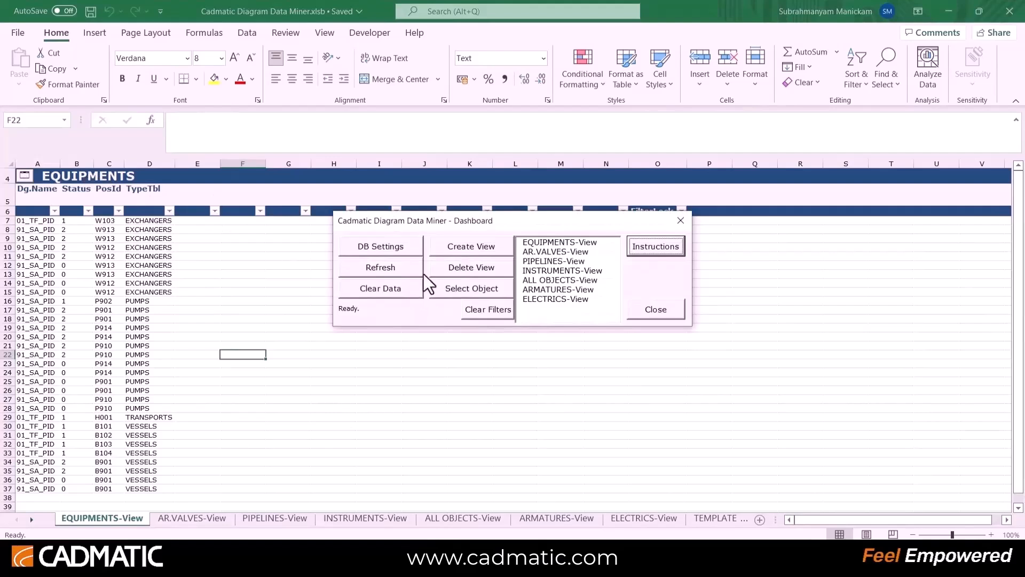
{"action": "left_click", "coordinate": [392, 248]}
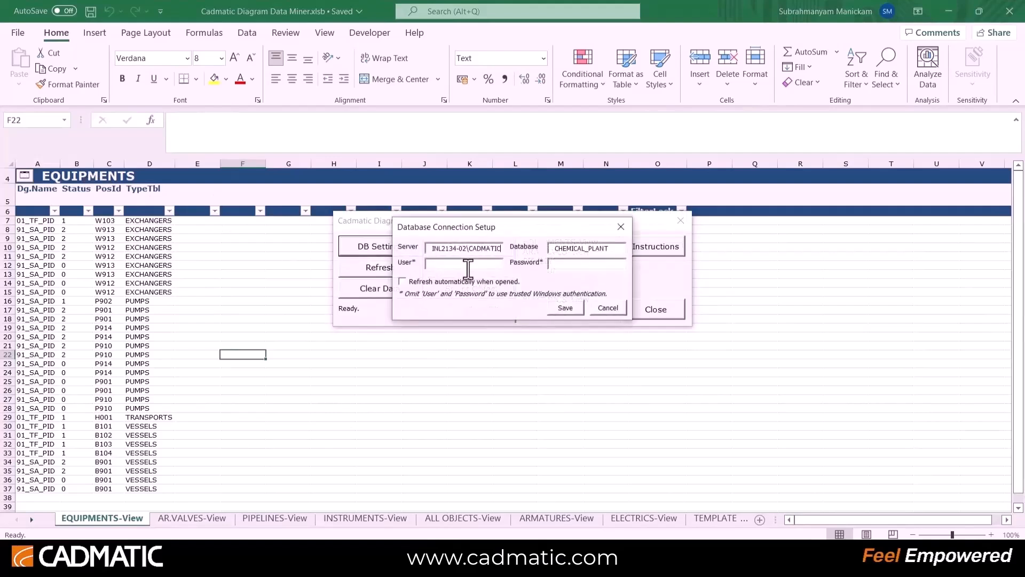
{"action": "left_click", "coordinate": [565, 308]}
{"action": "left_click", "coordinate": [372, 267]}
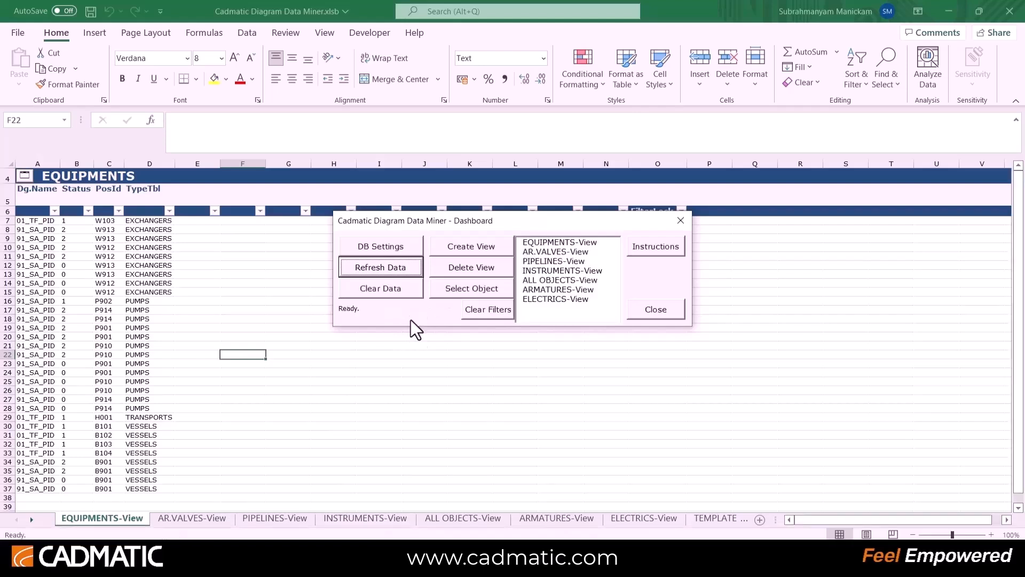
{"action": "left_click", "coordinate": [680, 220]}
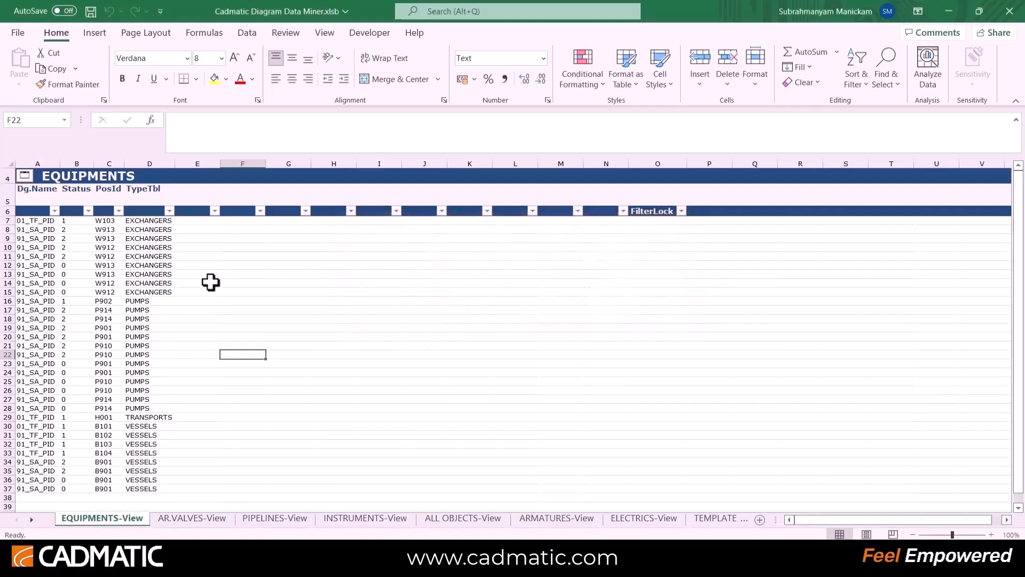
Check the filter choices for diagram names and add Description as an attribute column in the equipments view.
{"action": "left_click", "coordinate": [55, 211]}
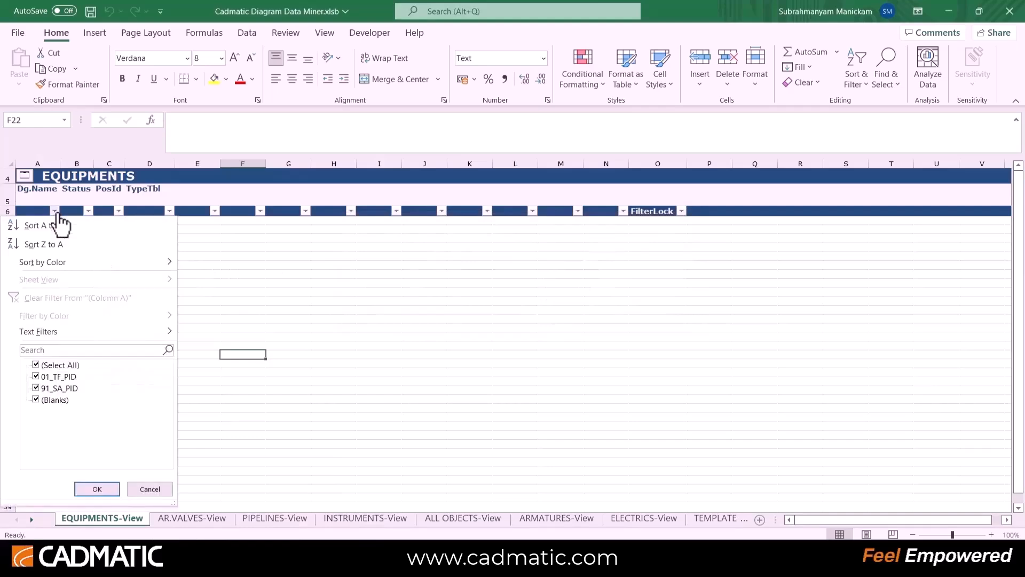
{"action": "left_click", "coordinate": [211, 326]}
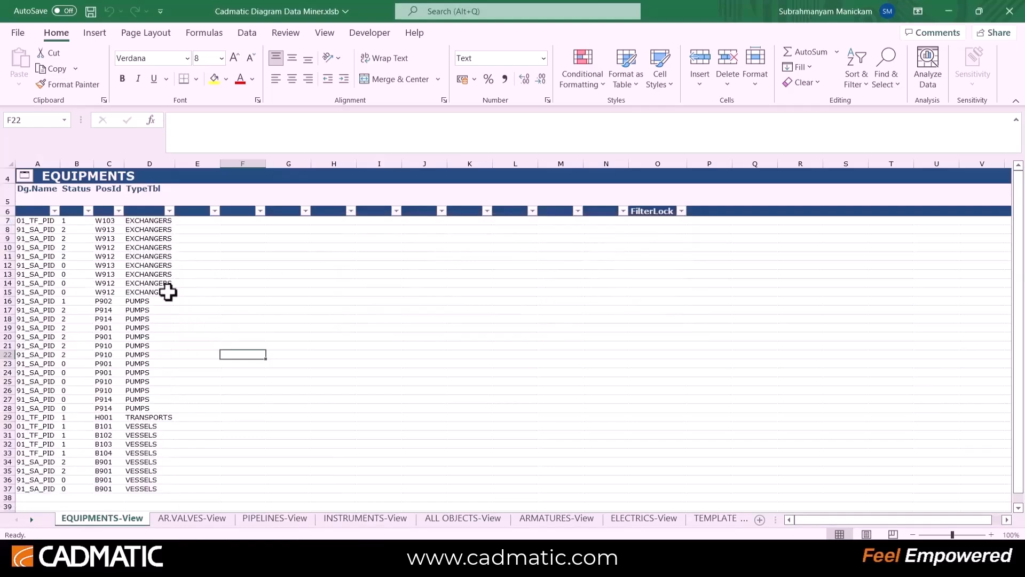
{"action": "left_click", "coordinate": [199, 195]}
{"action": "left_click", "coordinate": [226, 200]}
{"action": "left_click", "coordinate": [206, 229]}
Add Manufacturer as the next attribute column in the equipments view, beside Description.
{"action": "left_click", "coordinate": [275, 198]}
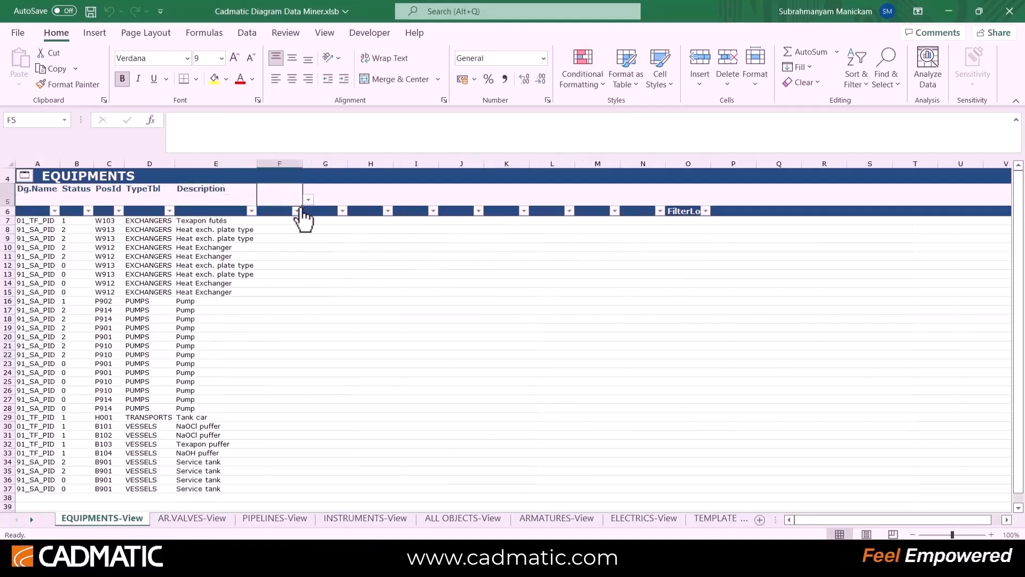
{"action": "left_click", "coordinate": [308, 199]}
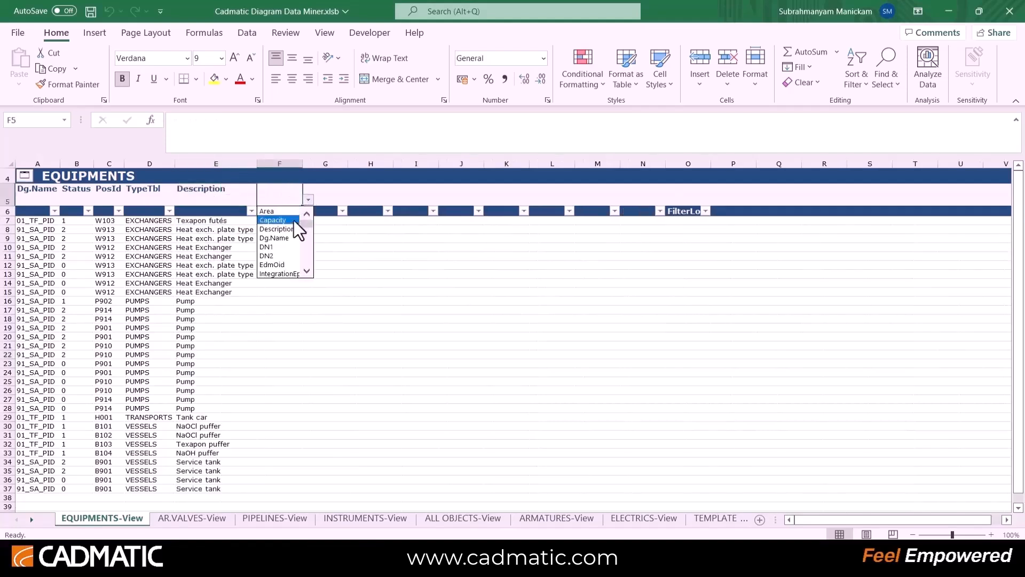
{"action": "left_click", "coordinate": [306, 271]}
{"action": "left_click", "coordinate": [306, 271]}
{"action": "left_click", "coordinate": [287, 264]}
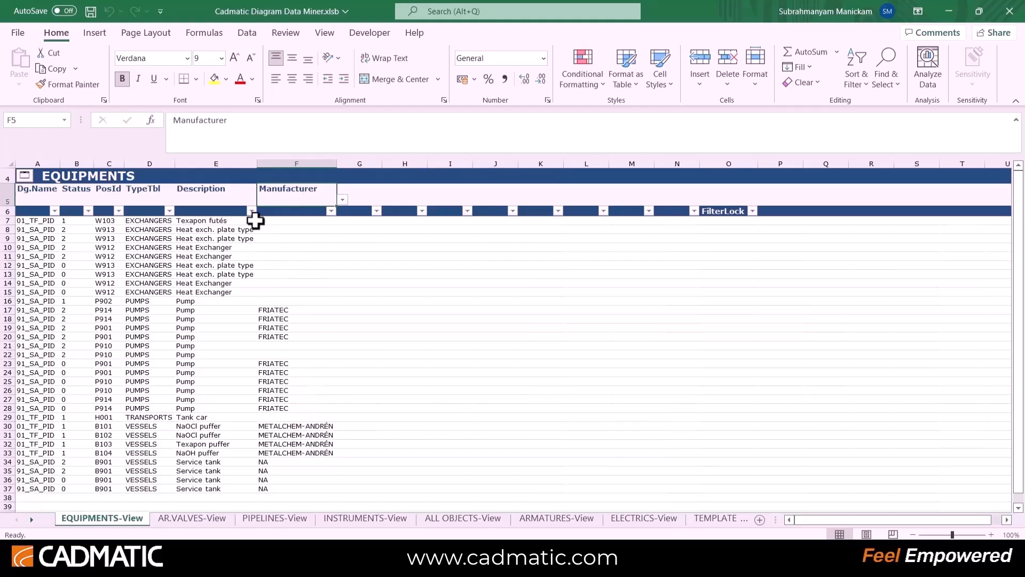
Filter the equipments by Description to show only Pump and look through the remaining rows.
{"action": "left_click", "coordinate": [251, 211]}
{"action": "left_click", "coordinate": [145, 365]}
{"action": "left_click", "coordinate": [132, 422]}
{"action": "left_click", "coordinate": [177, 490]}
{"action": "left_click_drag", "start_coordinate": [196, 225], "coordinate": [194, 328]}
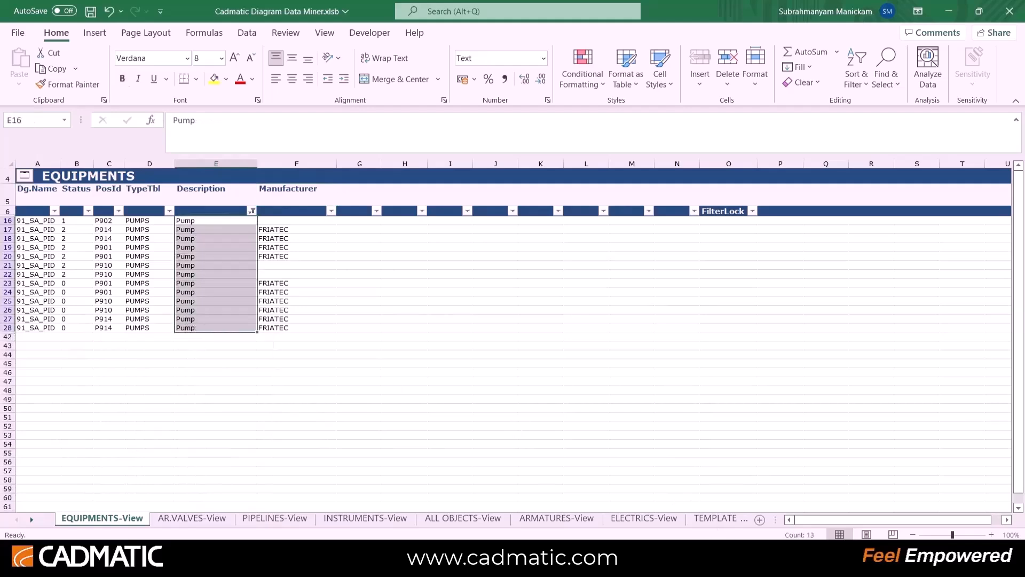
{"action": "left_click", "coordinate": [371, 300]}
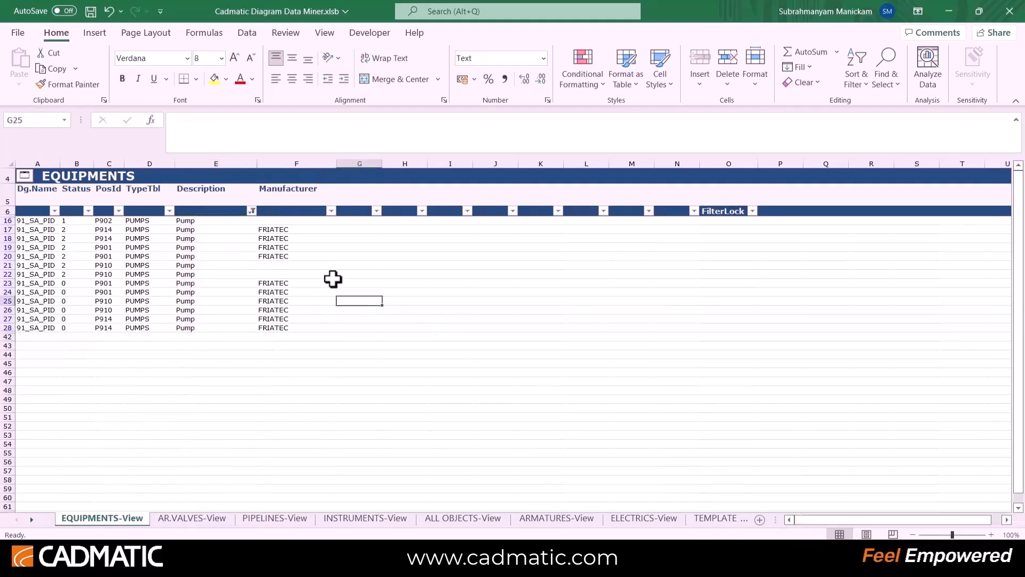
Switch to the AR.VALVES view and add Description as an attribute column after AR.NS.
{"action": "left_click", "coordinate": [207, 520]}
{"action": "left_click", "coordinate": [271, 355]}
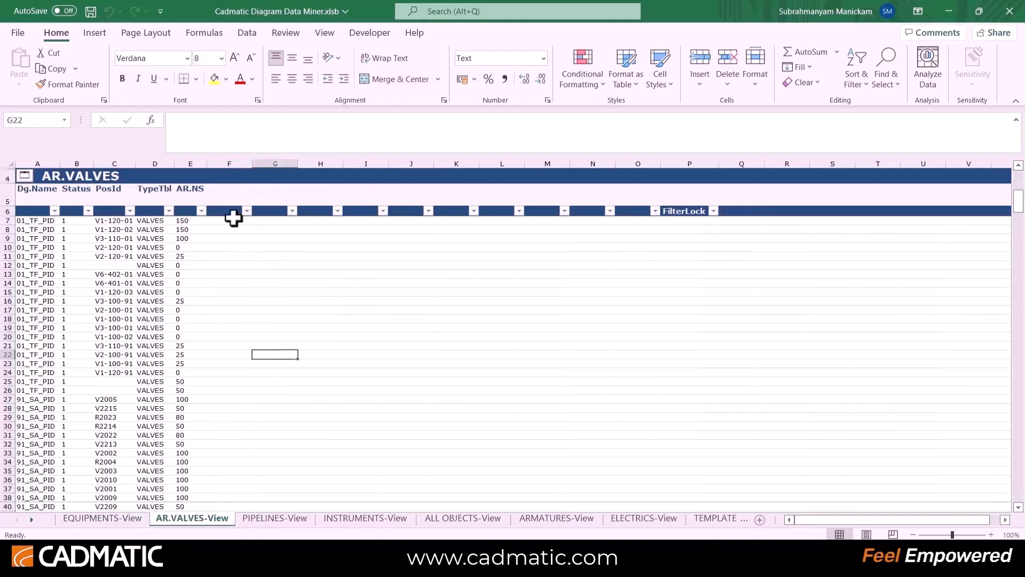
{"action": "left_click", "coordinate": [228, 192]}
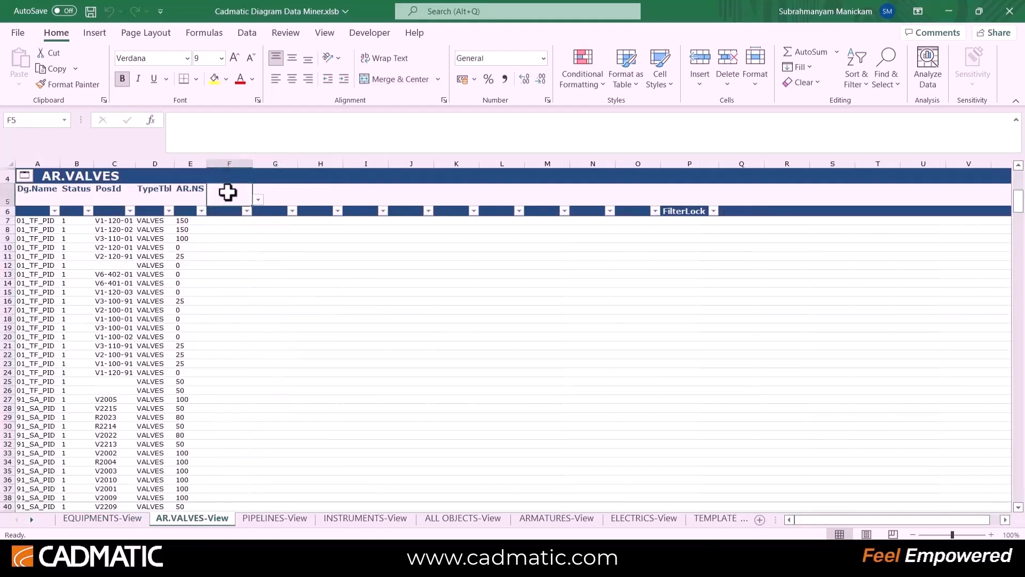
{"action": "left_click", "coordinate": [258, 200]}
{"action": "left_click", "coordinate": [257, 271]}
{"action": "left_click", "coordinate": [255, 271]}
{"action": "left_click", "coordinate": [245, 264]}
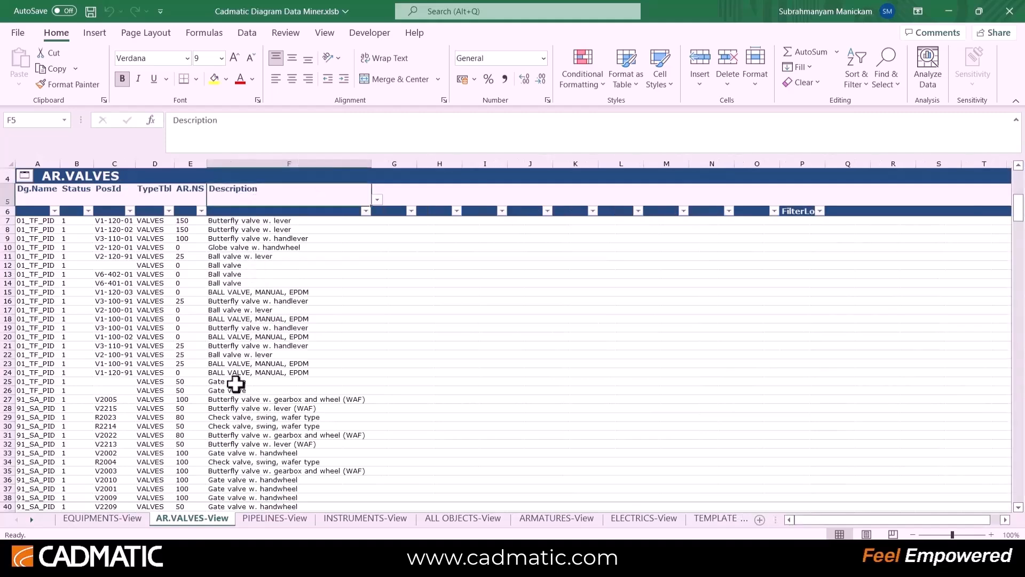
Filter the valves by Description to Ball valve, review the rows and clear the filter.
{"action": "left_click", "coordinate": [366, 211]}
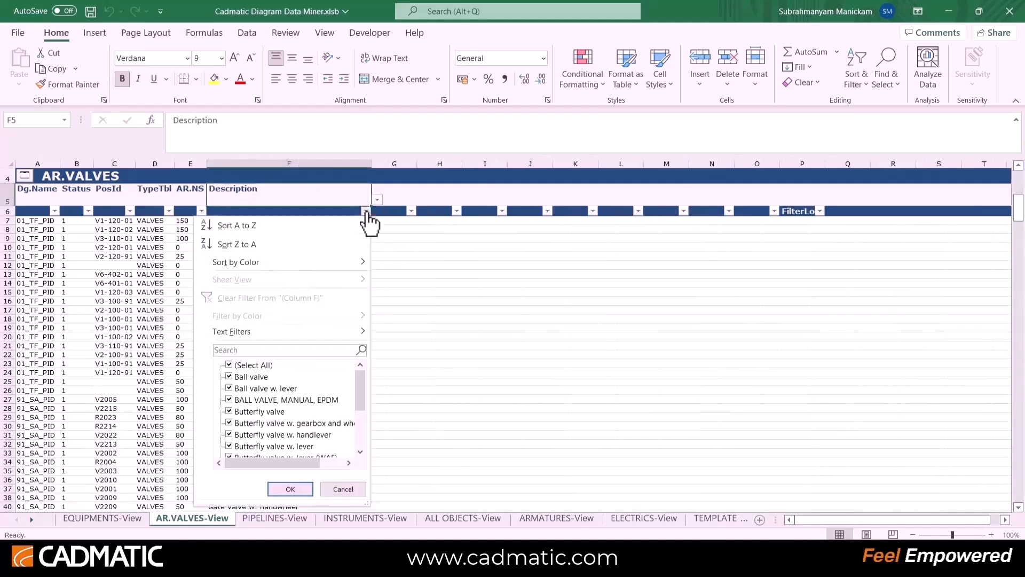
{"action": "left_click", "coordinate": [262, 366]}
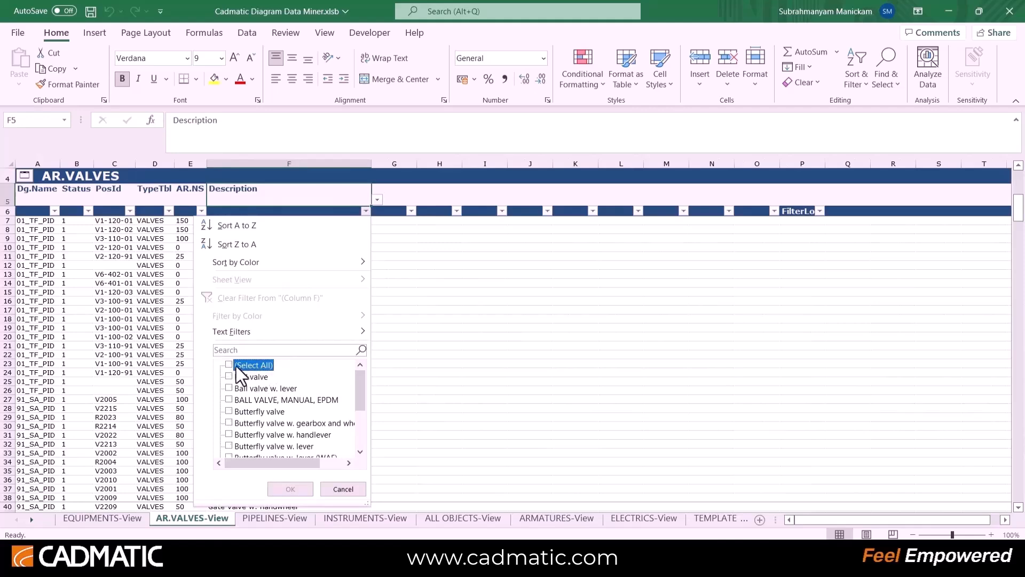
{"action": "left_click", "coordinate": [231, 377]}
{"action": "left_click", "coordinate": [290, 489]}
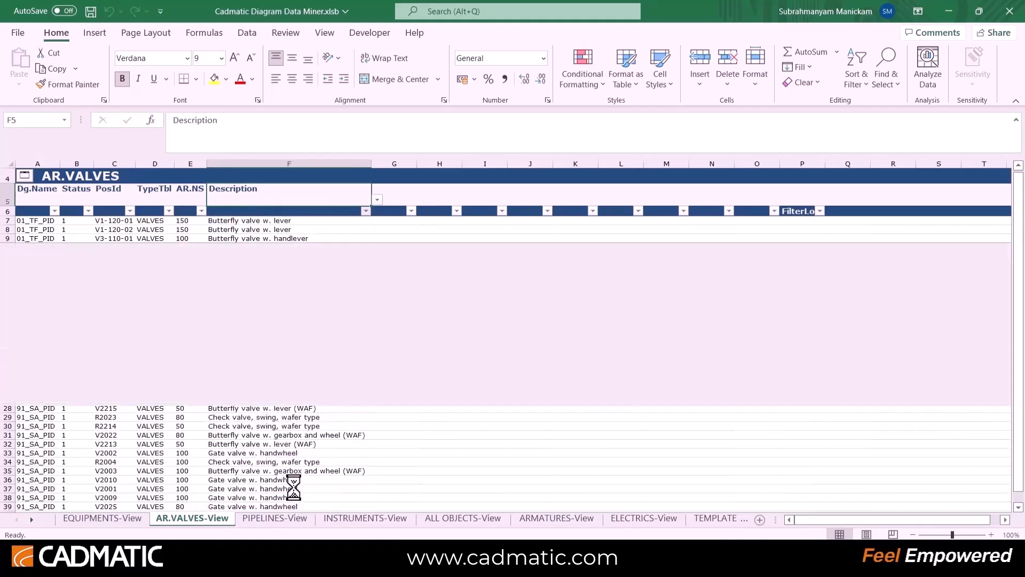
{"action": "left_click_drag", "start_coordinate": [240, 221], "coordinate": [243, 239]}
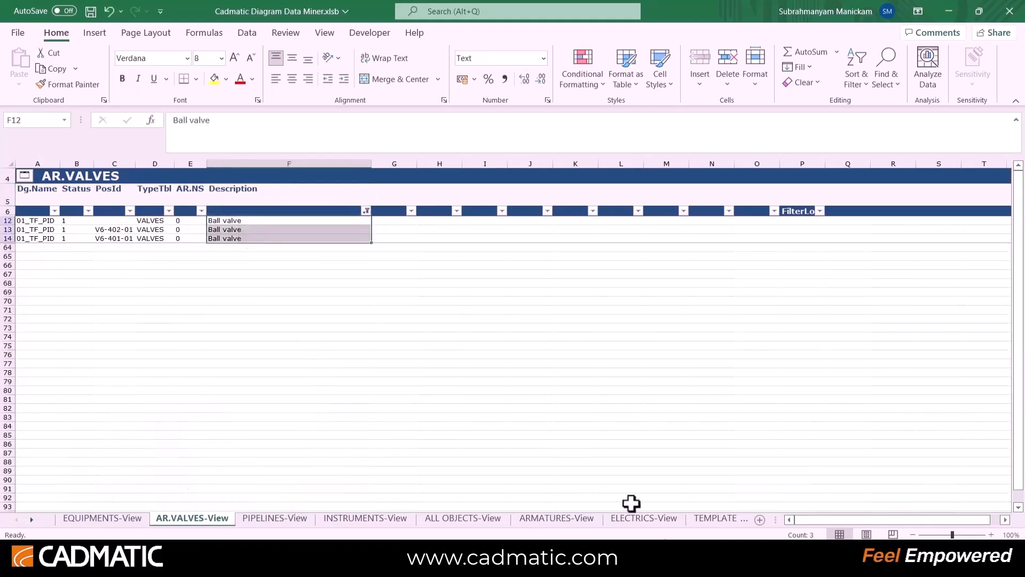
{"action": "left_click", "coordinate": [506, 393]}
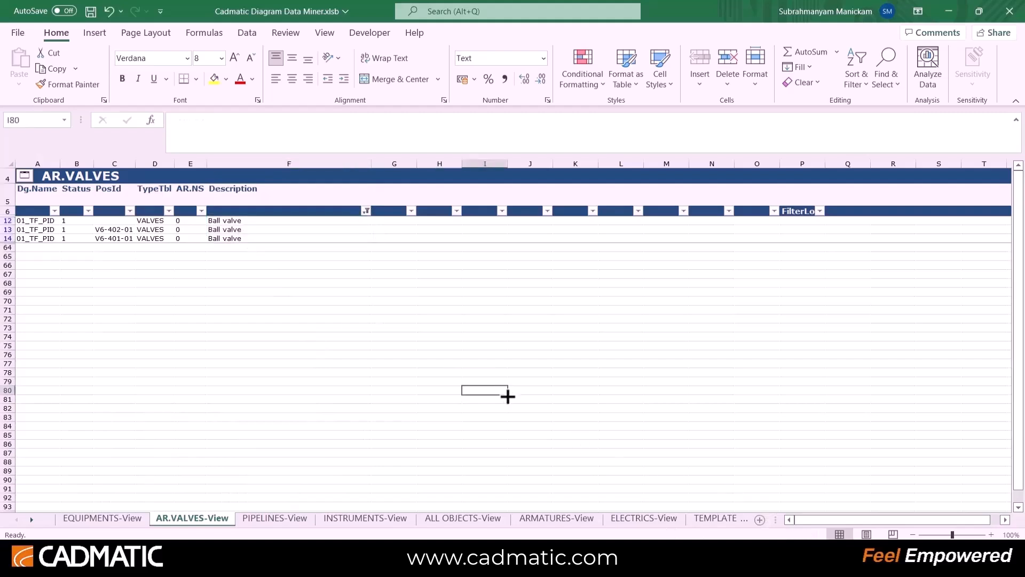
{"action": "left_click", "coordinate": [366, 211]}
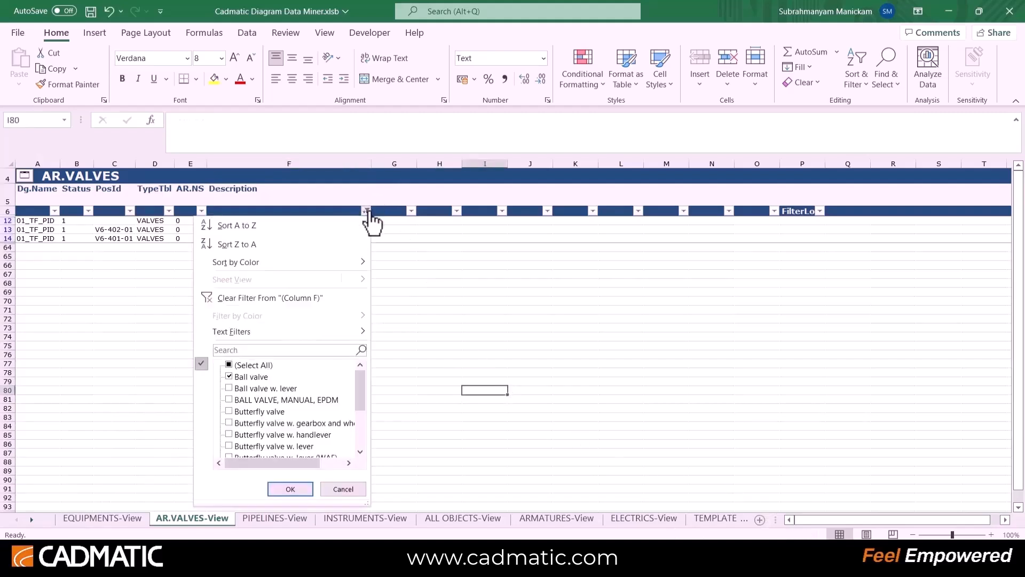
{"action": "left_click", "coordinate": [290, 488]}
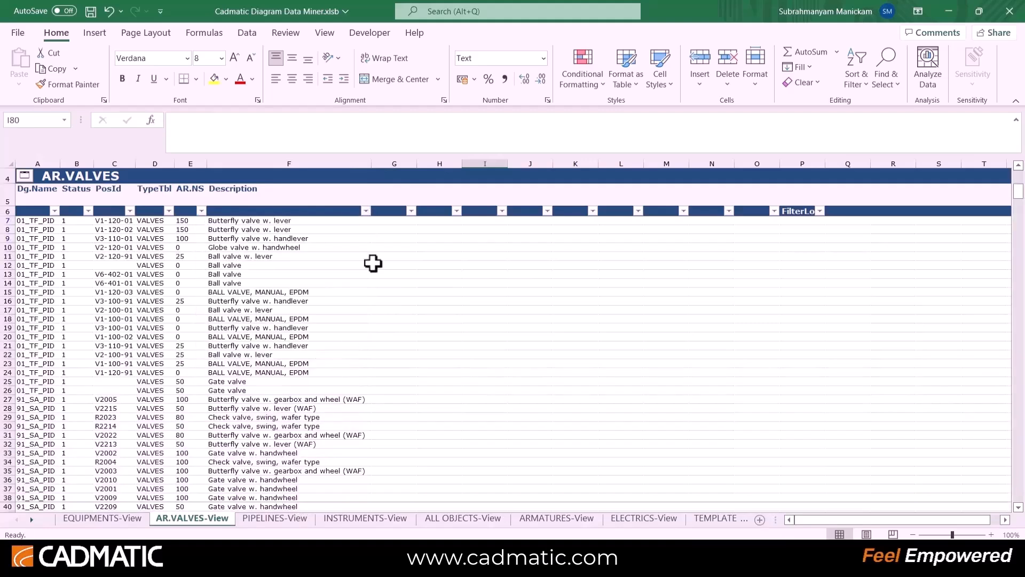
Add Manufacturer as an attribute column beside Description in the AR.VALVES view.
{"action": "left_click", "coordinate": [398, 194]}
{"action": "left_click", "coordinate": [422, 200]}
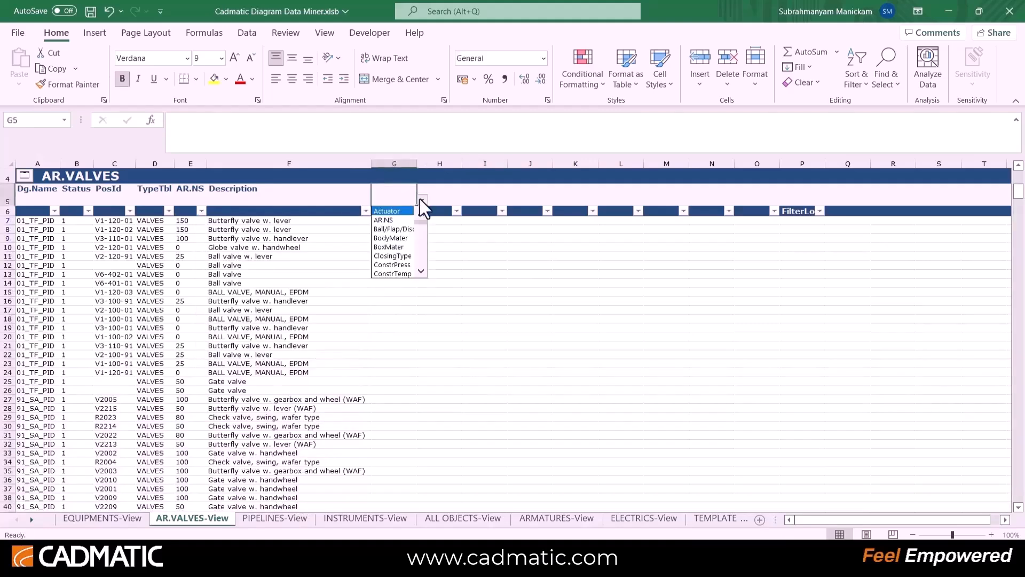
{"action": "left_click", "coordinate": [420, 271]}
{"action": "left_click", "coordinate": [420, 272]}
{"action": "left_click", "coordinate": [421, 272]}
{"action": "left_click", "coordinate": [421, 272]}
{"action": "left_click", "coordinate": [420, 271]}
{"action": "left_click", "coordinate": [421, 272]}
{"action": "left_click", "coordinate": [420, 271]}
{"action": "left_click", "coordinate": [420, 271]}
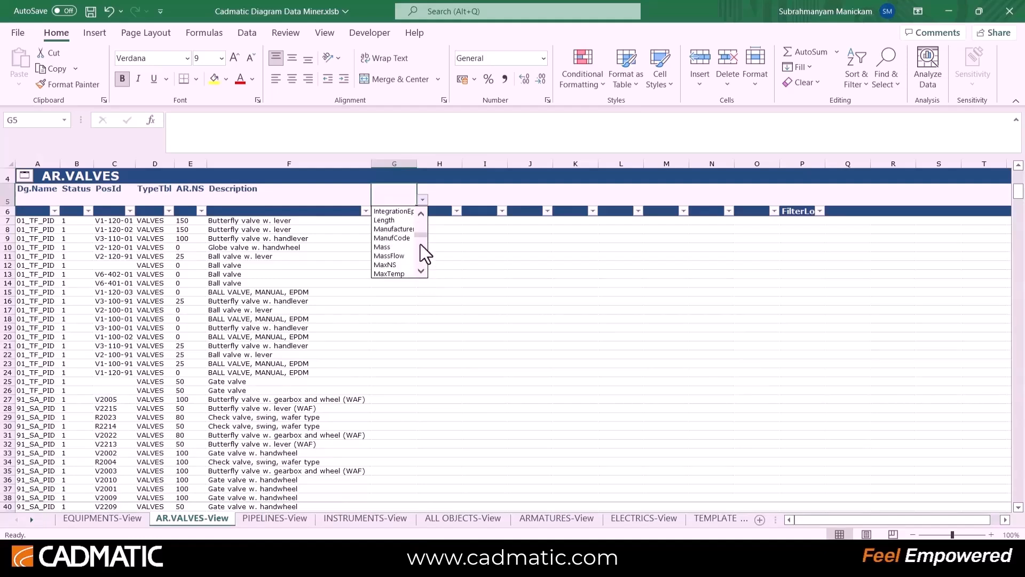
{"action": "left_click", "coordinate": [403, 231]}
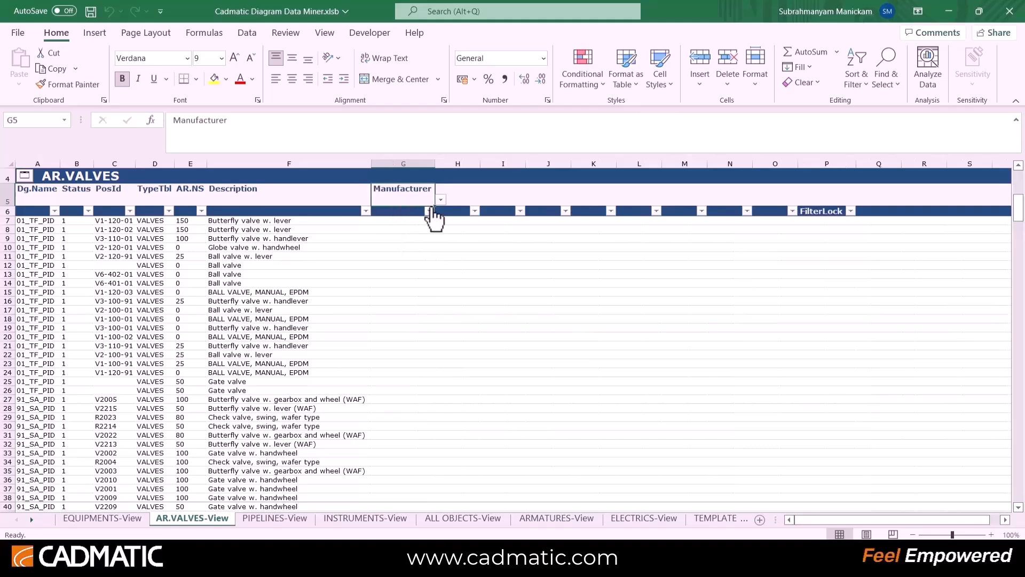
Switch to the PIPELINES view and add NS as an attribute column after PosId.
{"action": "left_click", "coordinate": [302, 521]}
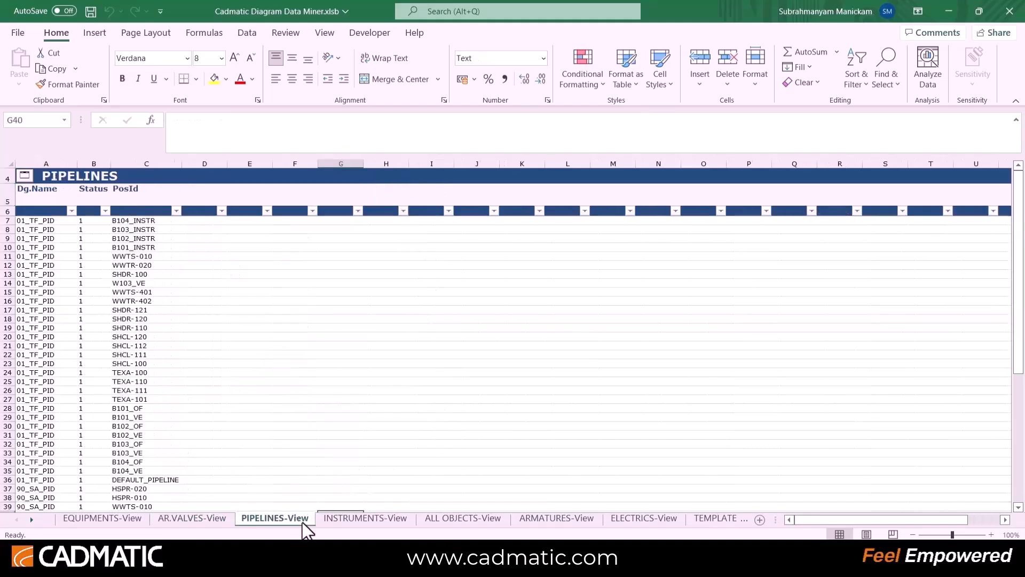
{"action": "left_click", "coordinate": [199, 195]}
{"action": "left_click", "coordinate": [231, 200]}
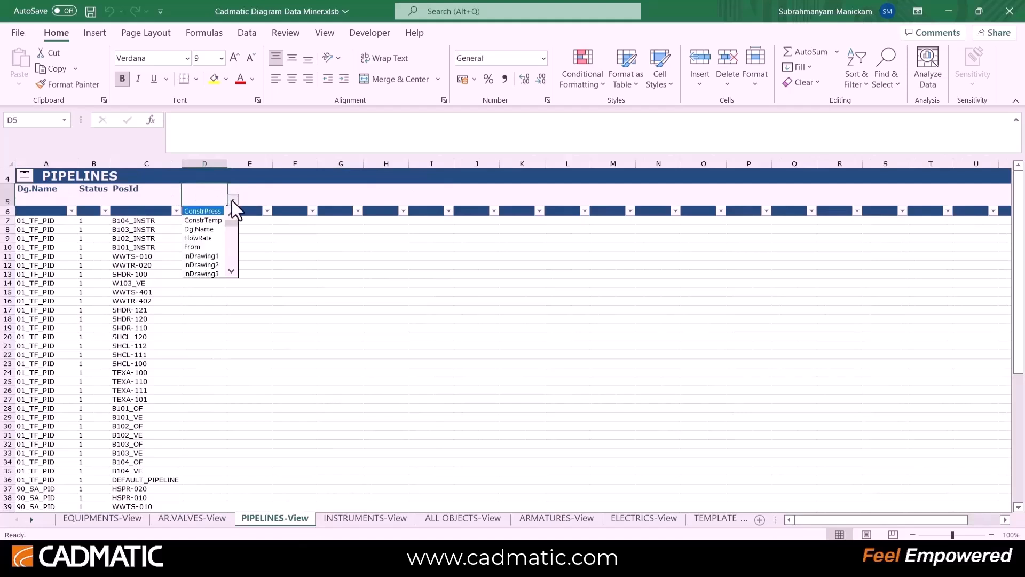
{"action": "left_click", "coordinate": [232, 271]}
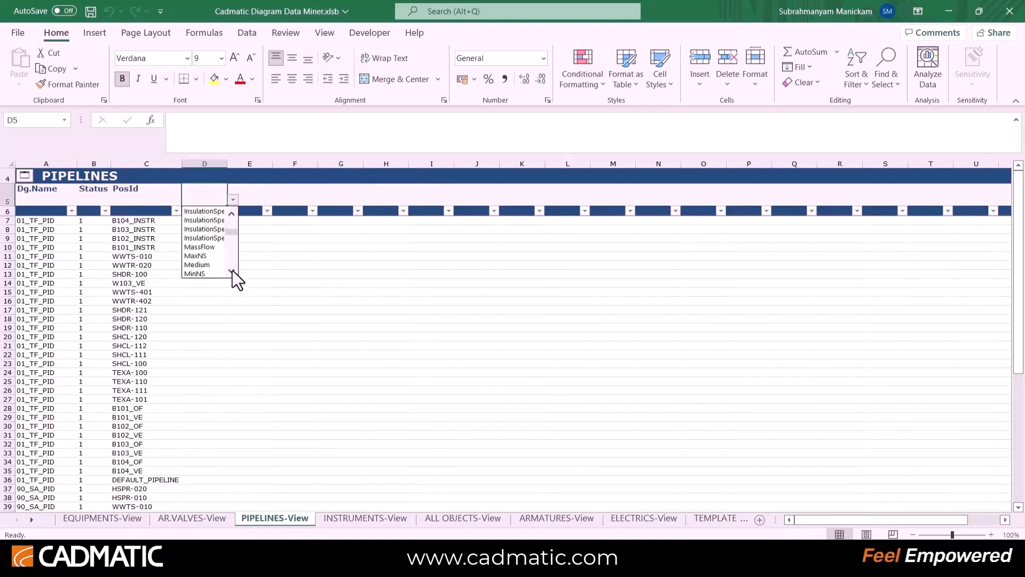
{"action": "left_click", "coordinate": [207, 256]}
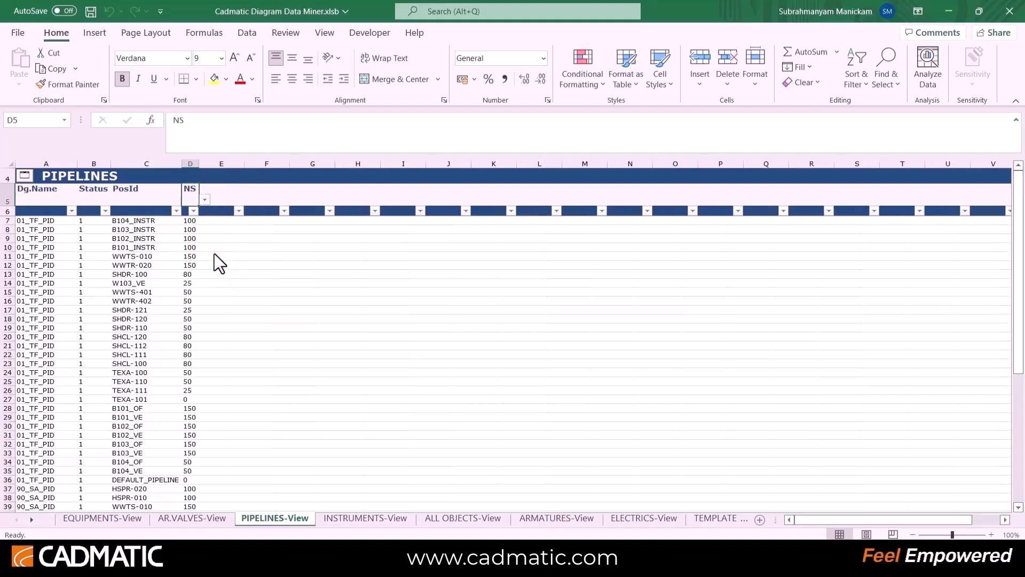
Add Spec1 as an attribute column beside NS in the PIPELINES view and bring up the INSTRUMENTS view.
{"action": "left_click", "coordinate": [234, 201]}
{"action": "left_click", "coordinate": [250, 200]}
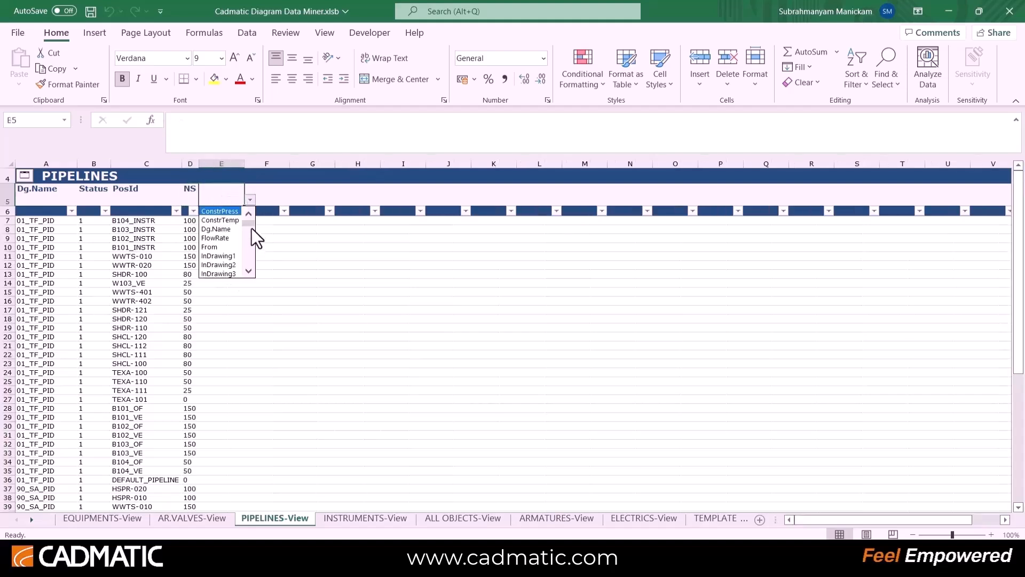
{"action": "left_click_drag", "start_coordinate": [252, 222], "coordinate": [254, 254]}
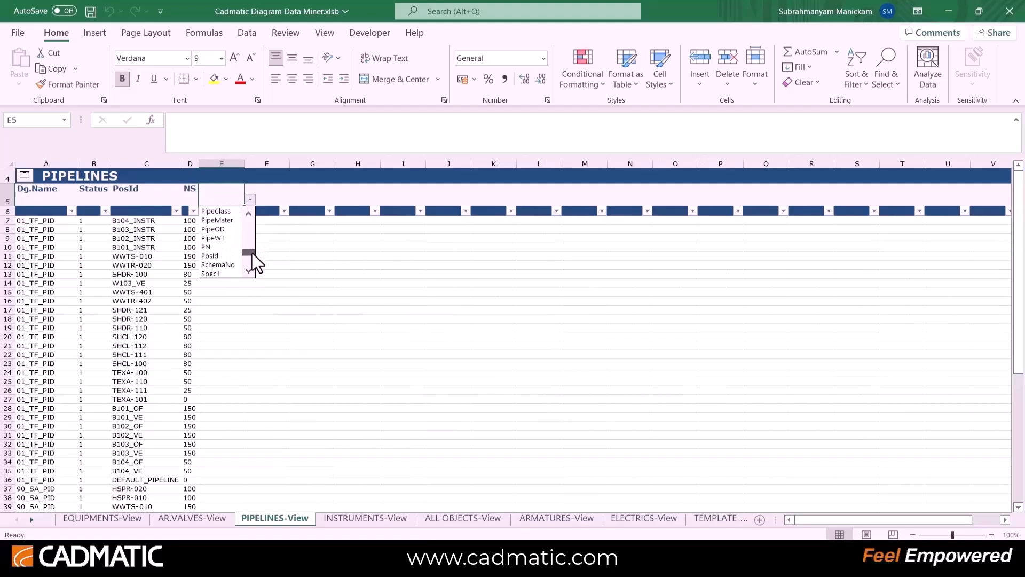
{"action": "left_click", "coordinate": [218, 264]}
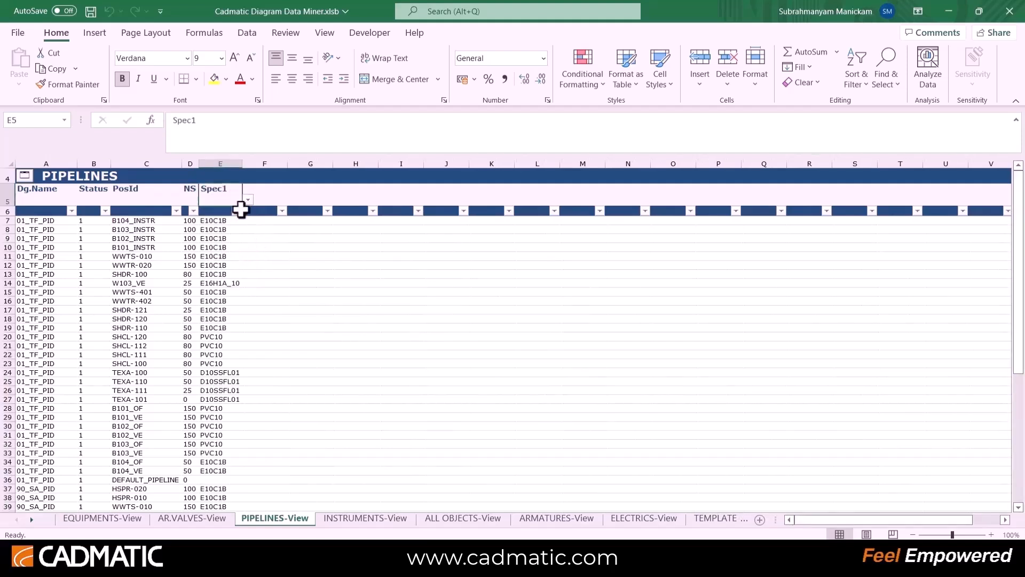
{"action": "left_click", "coordinate": [374, 523]}
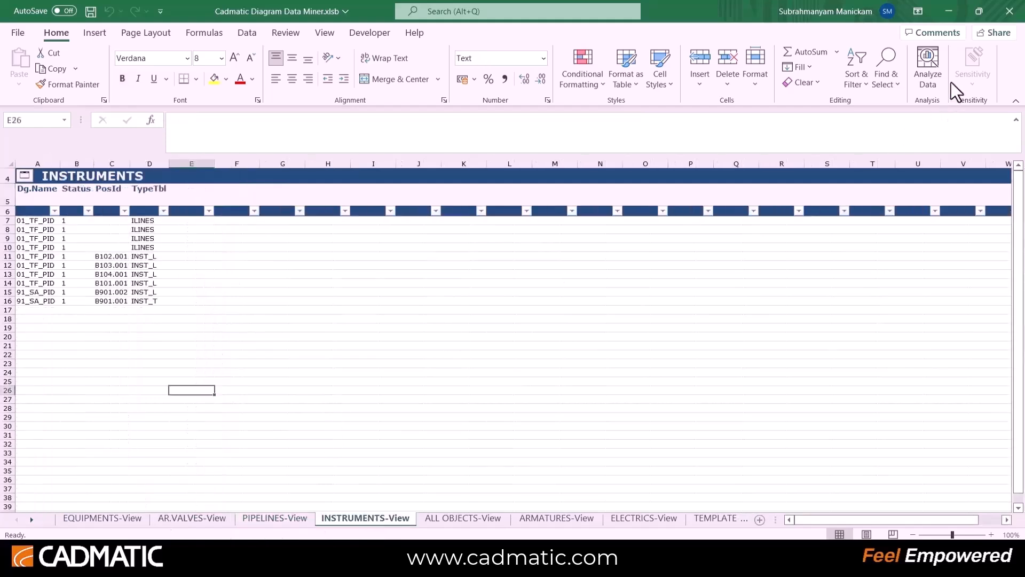
Switch from Excel to CADMATIC P&ID and start a 2D drawing export of 91_SA_PID, keeping DWG 2013 as the format.
{"action": "left_click", "coordinate": [948, 11]}
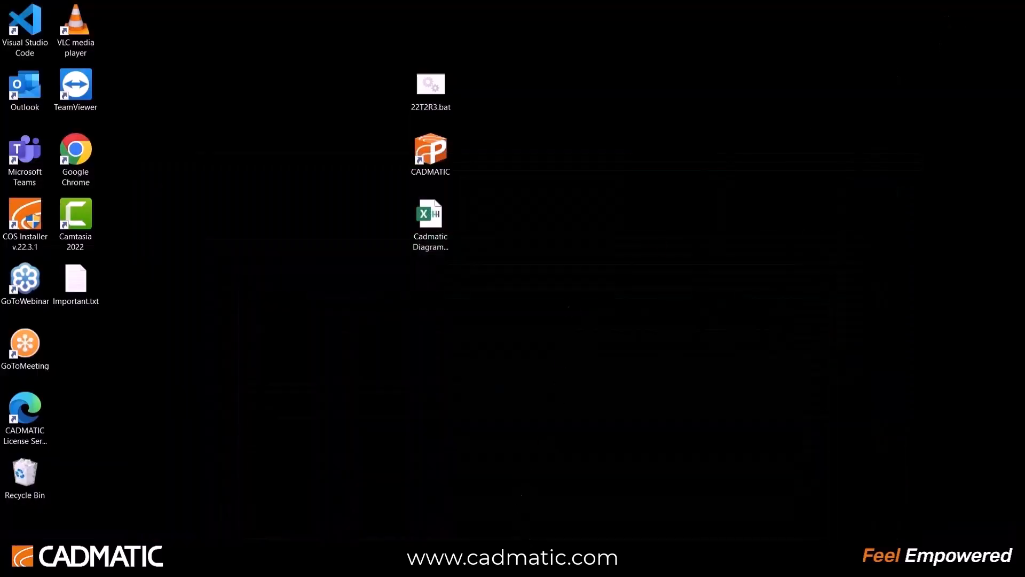
{"action": "left_click", "coordinate": [506, 513]}
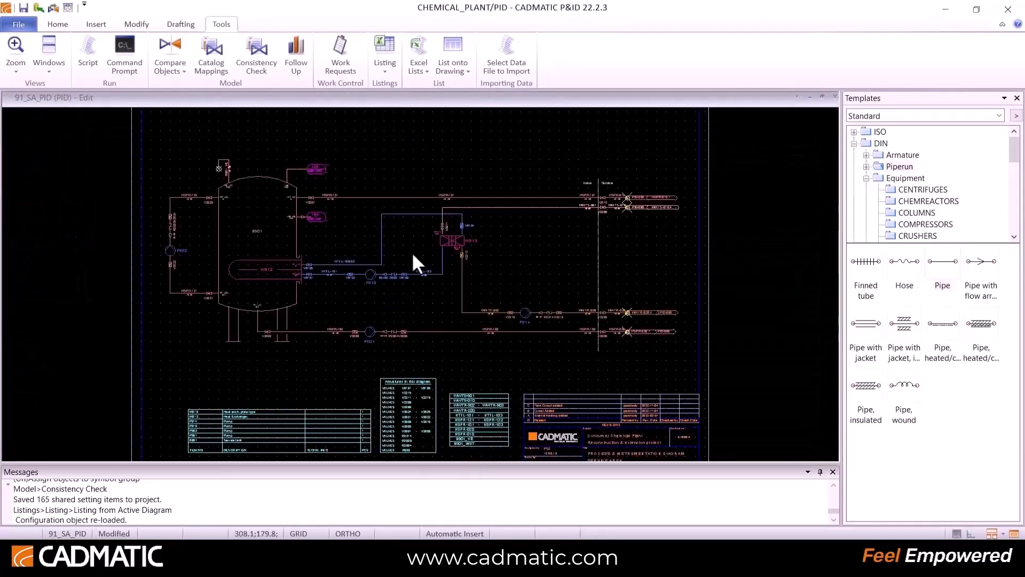
{"action": "left_click", "coordinate": [23, 24]}
{"action": "left_click", "coordinate": [42, 210]}
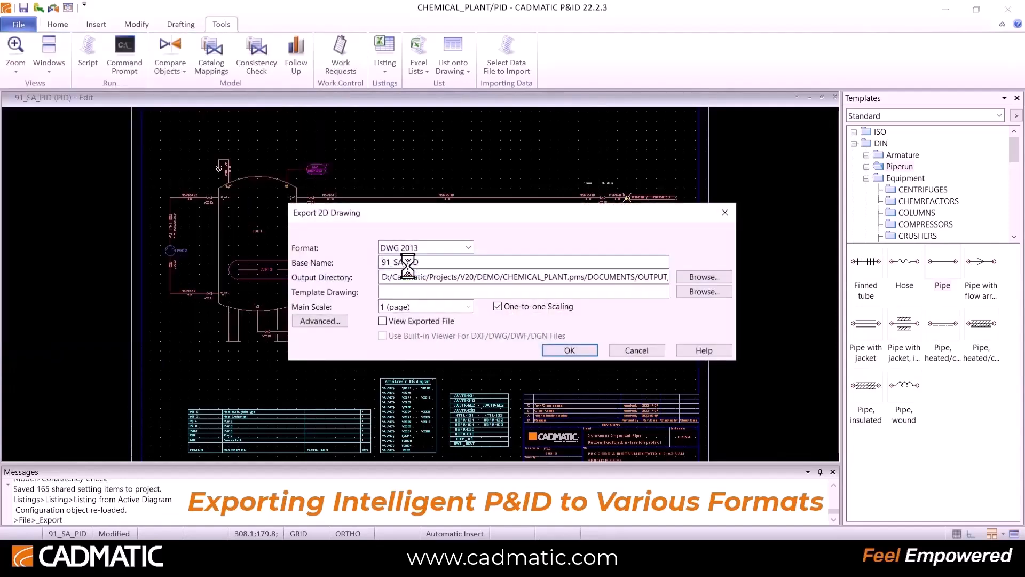
{"action": "left_click", "coordinate": [427, 247]}
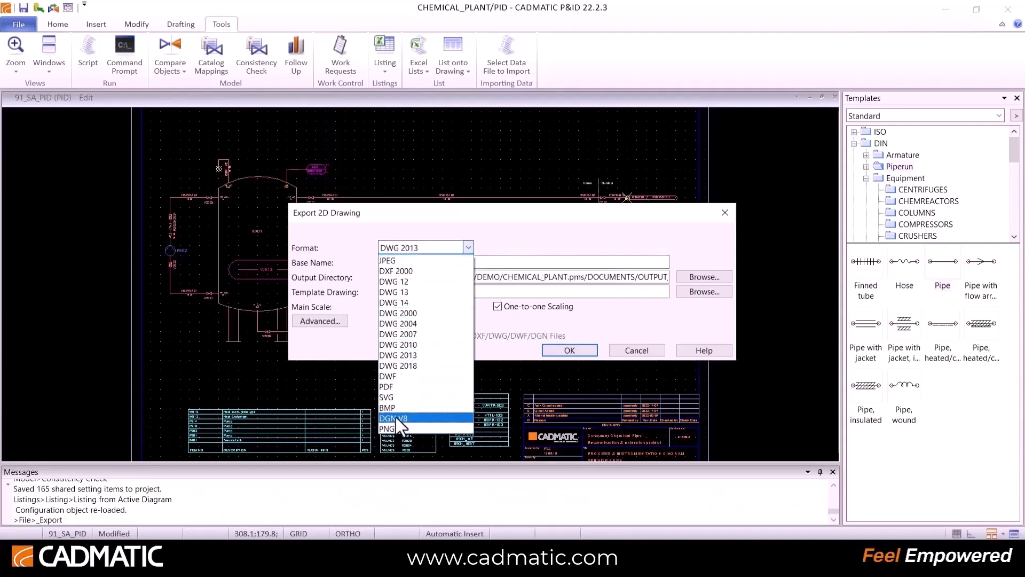
{"action": "left_click", "coordinate": [469, 247]}
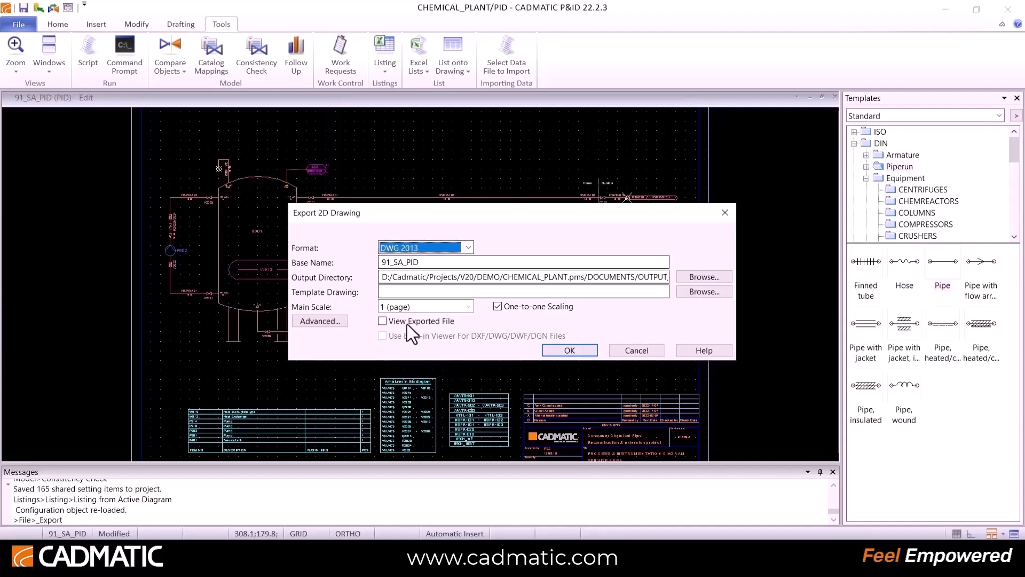
Export the drawing to D:\MS\Demo\RoadShow, with the exported file set to be viewed in the built-in viewer.
{"action": "left_click", "coordinate": [382, 320]}
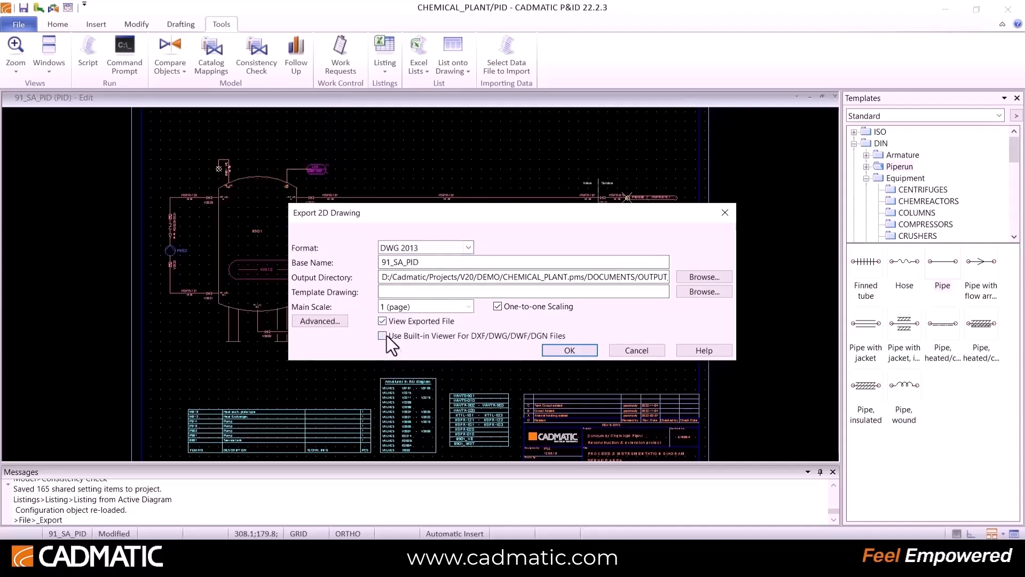
{"action": "left_click", "coordinate": [570, 350]}
{"action": "left_click", "coordinate": [620, 332]}
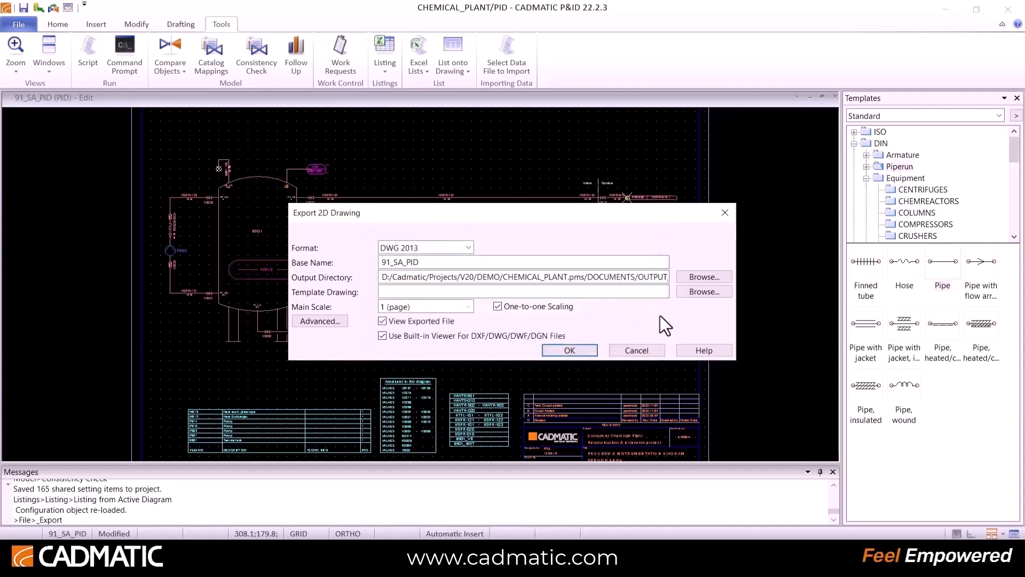
{"action": "left_click", "coordinate": [701, 278]}
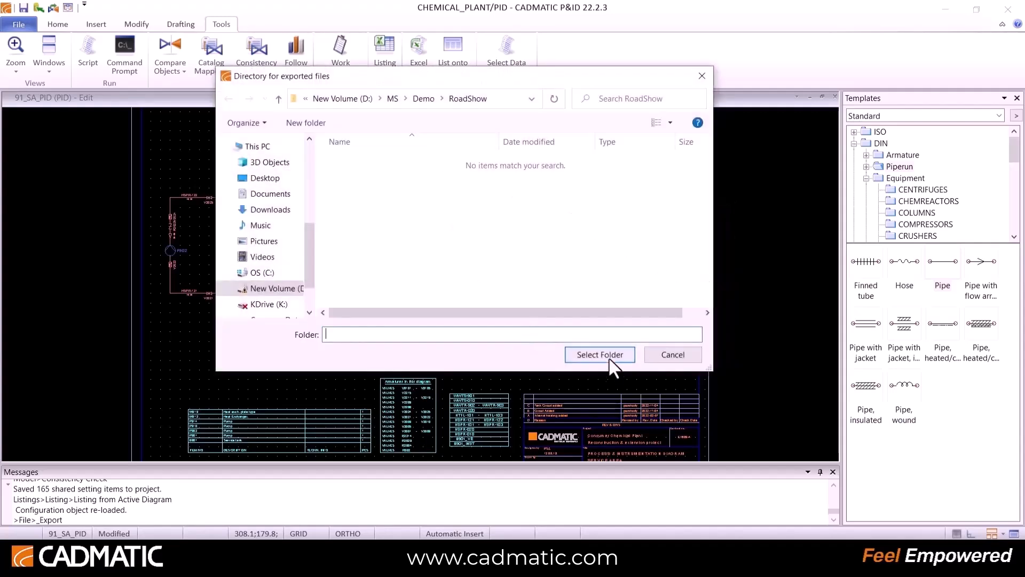
{"action": "left_click", "coordinate": [600, 355]}
{"action": "left_click", "coordinate": [575, 349]}
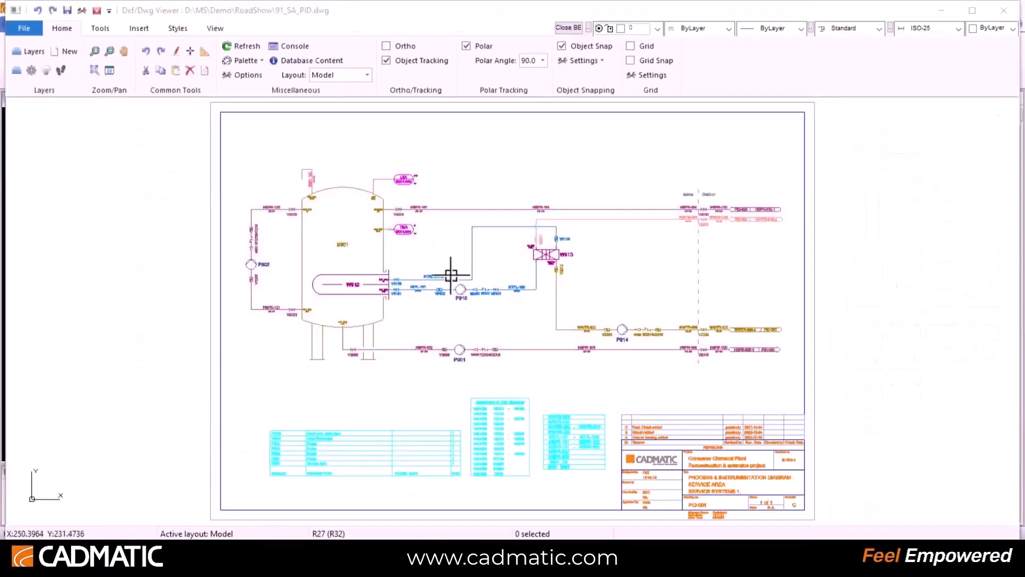
Set the viewer's palette to Black and examine the block attributes of service tank B901.
{"action": "left_click", "coordinate": [246, 60]}
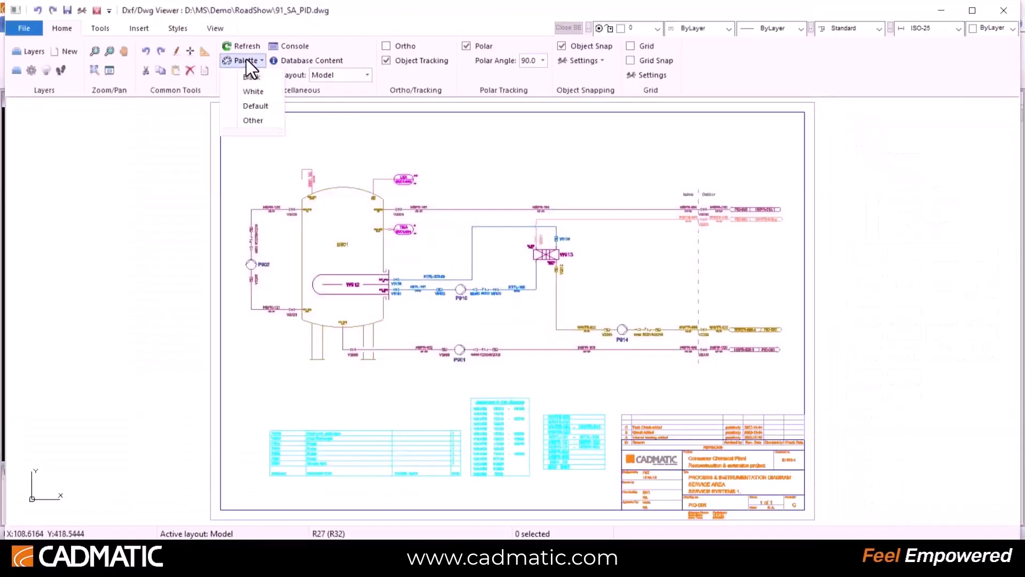
{"action": "left_click", "coordinate": [248, 79]}
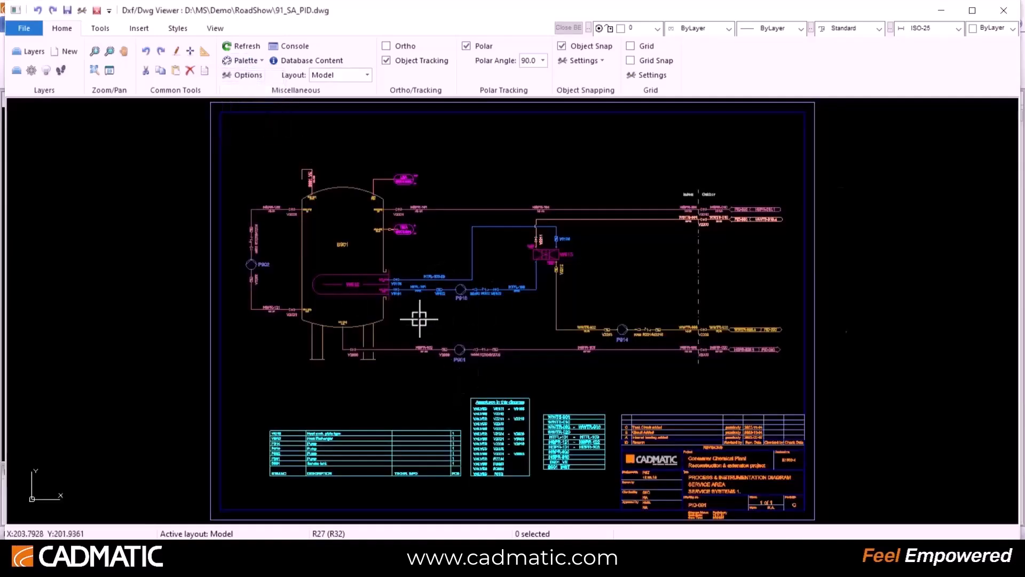
{"action": "scroll", "coordinate": [417, 315], "scroll_direction": "up", "scroll_amount": 2}
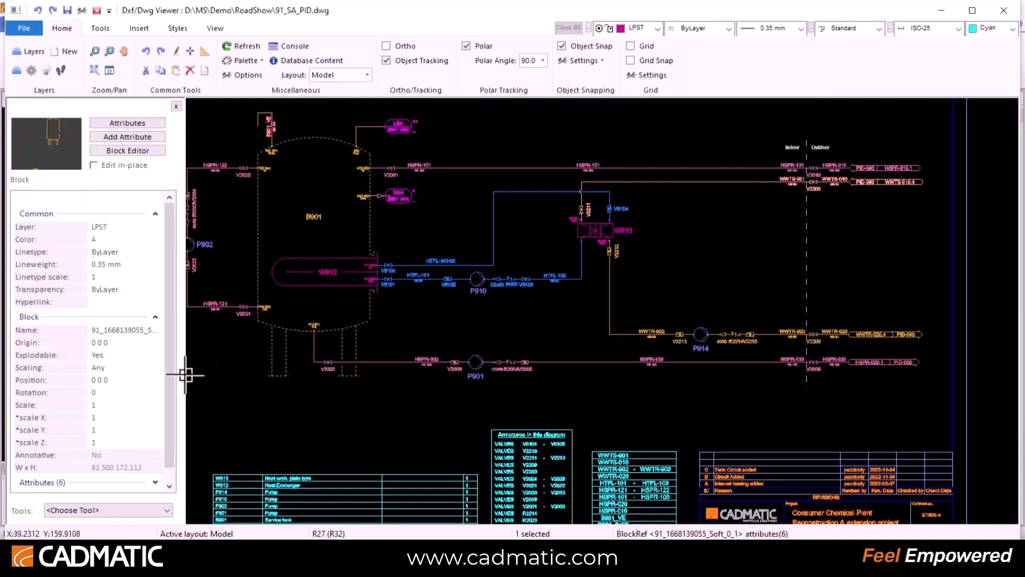
{"action": "scroll", "coordinate": [174, 373], "scroll_direction": "down", "scroll_amount": 1}
{"action": "left_click", "coordinate": [157, 468]}
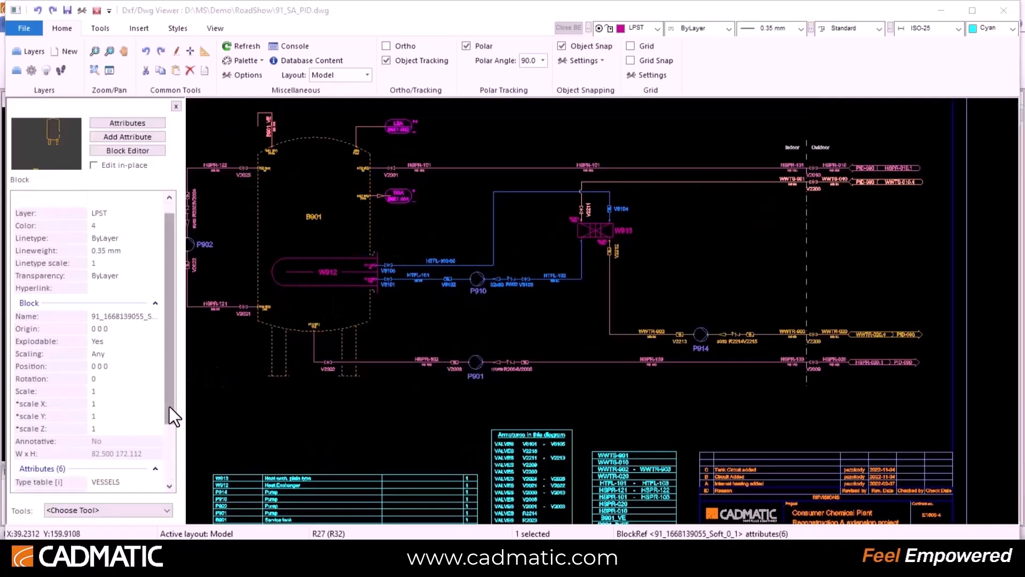
{"action": "left_click_drag", "start_coordinate": [169, 406], "coordinate": [164, 471]}
{"action": "left_click", "coordinate": [46, 466]}
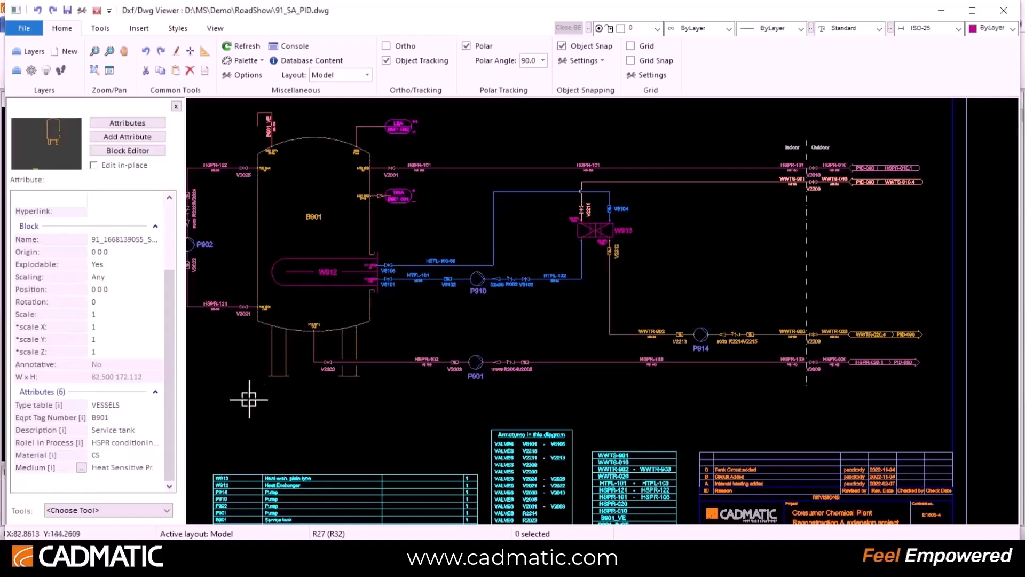
Examine the block attributes of pump P901 in the exported drawing, leaving it deselected.
{"action": "left_click", "coordinate": [474, 365]}
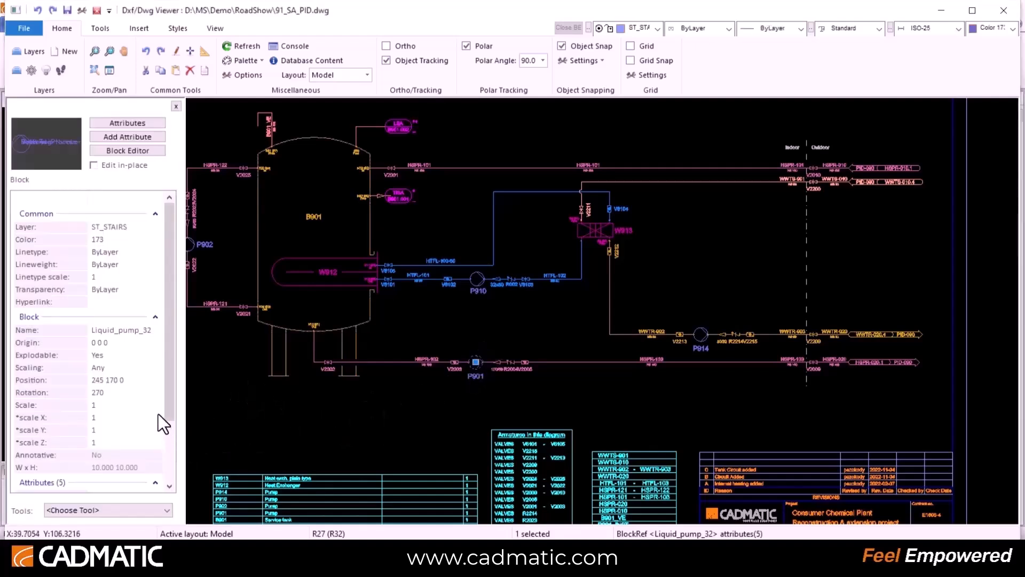
{"action": "left_click_drag", "start_coordinate": [171, 402], "coordinate": [168, 469]}
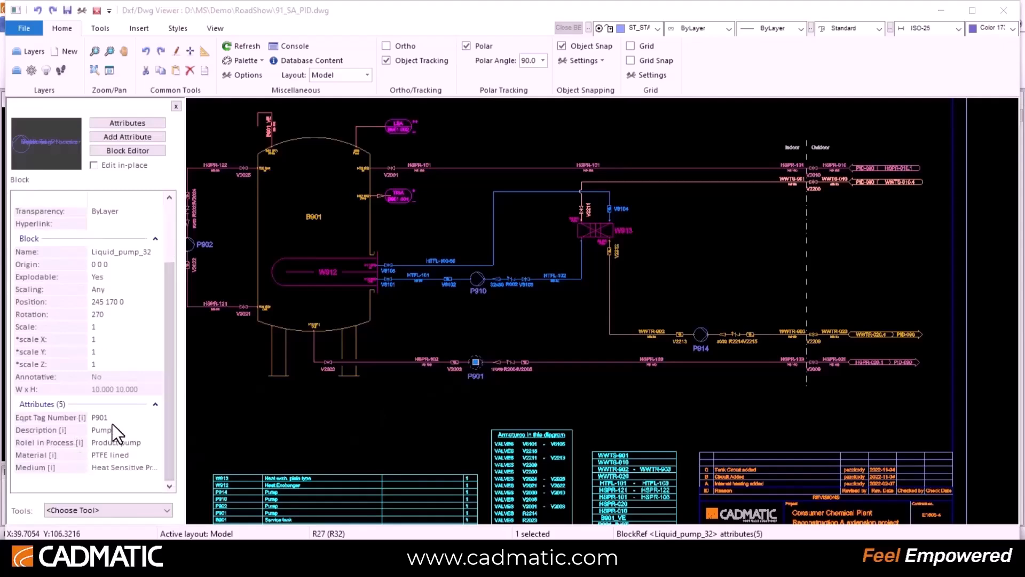
{"action": "key", "text": "Escape"}
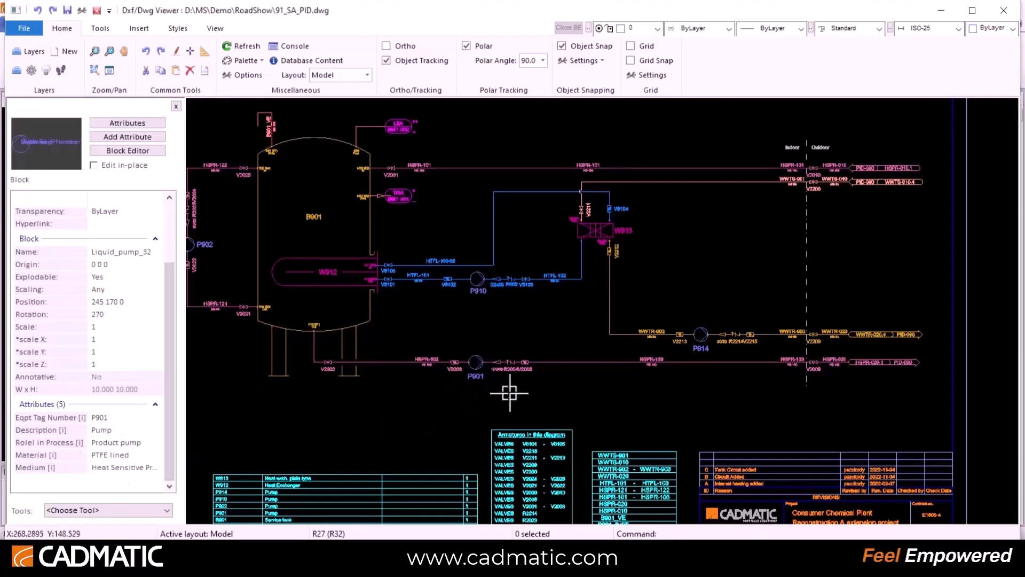
Check the attributes of valve V2003 next to pump P901, deselect it and return to the P&ID diagram.
{"action": "scroll", "coordinate": [485, 378], "scroll_direction": "up", "scroll_amount": 2}
{"action": "scroll", "coordinate": [485, 379], "scroll_direction": "up", "scroll_amount": 1}
{"action": "left_click", "coordinate": [429, 349]}
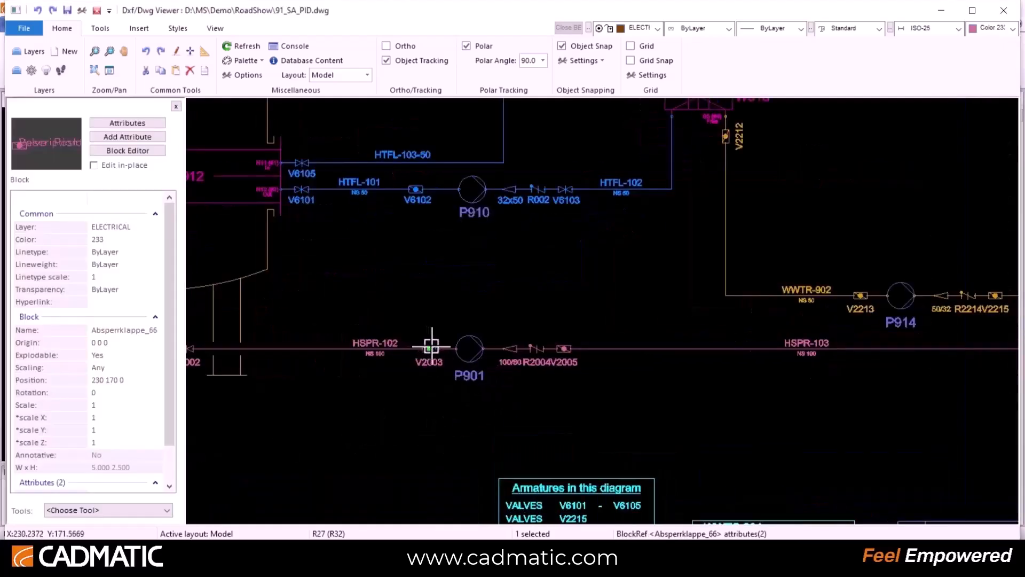
{"action": "scroll", "coordinate": [160, 461], "scroll_direction": "down", "scroll_amount": 1}
{"action": "key", "text": "Escape"}
{"action": "scroll", "coordinate": [428, 328], "scroll_direction": "down", "scroll_amount": 4}
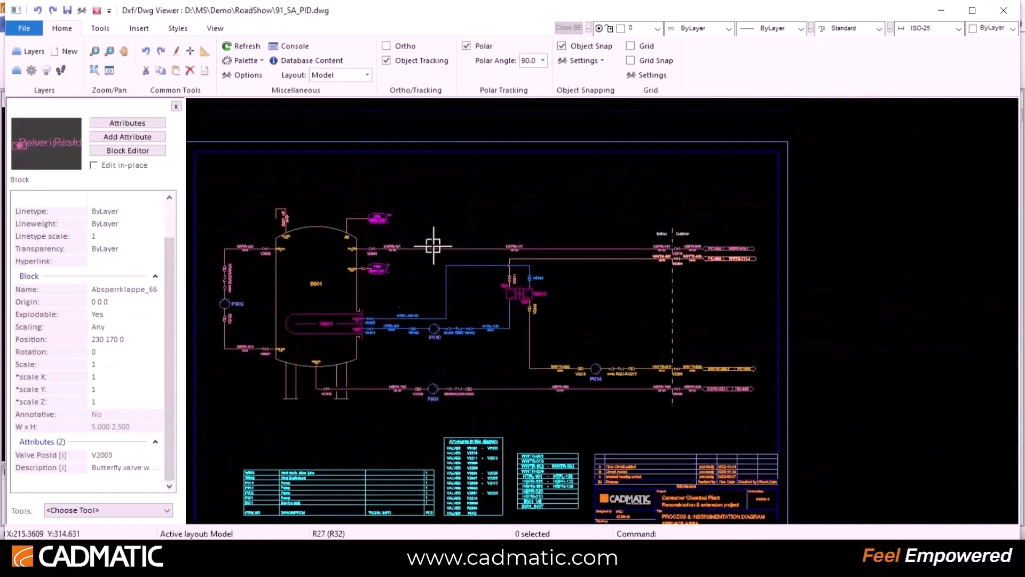
{"action": "left_click", "coordinate": [943, 11]}
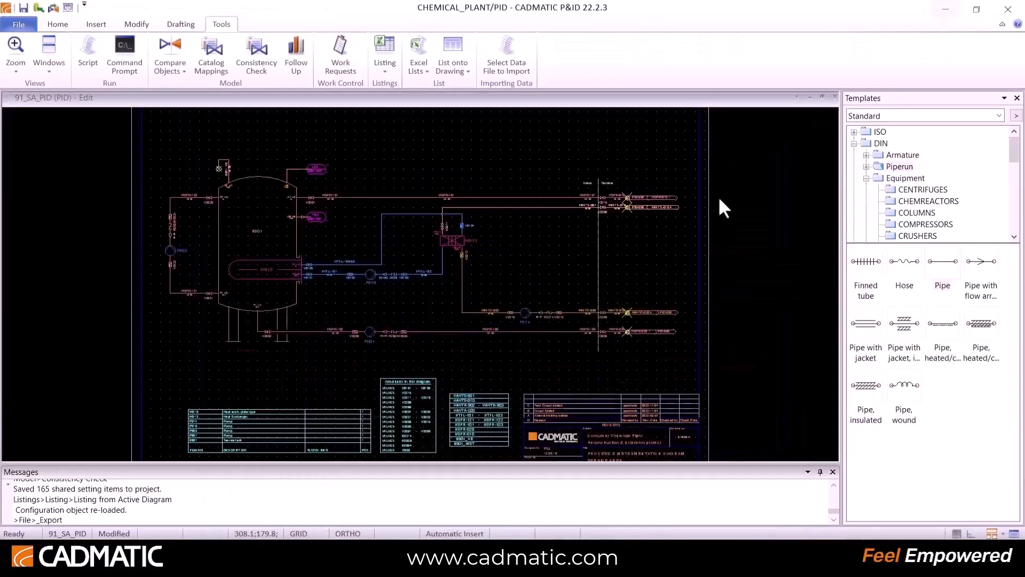
Save 91_SA_PID to the COS database as new revision D with the reason "Review Comments".
{"action": "left_click", "coordinate": [38, 8]}
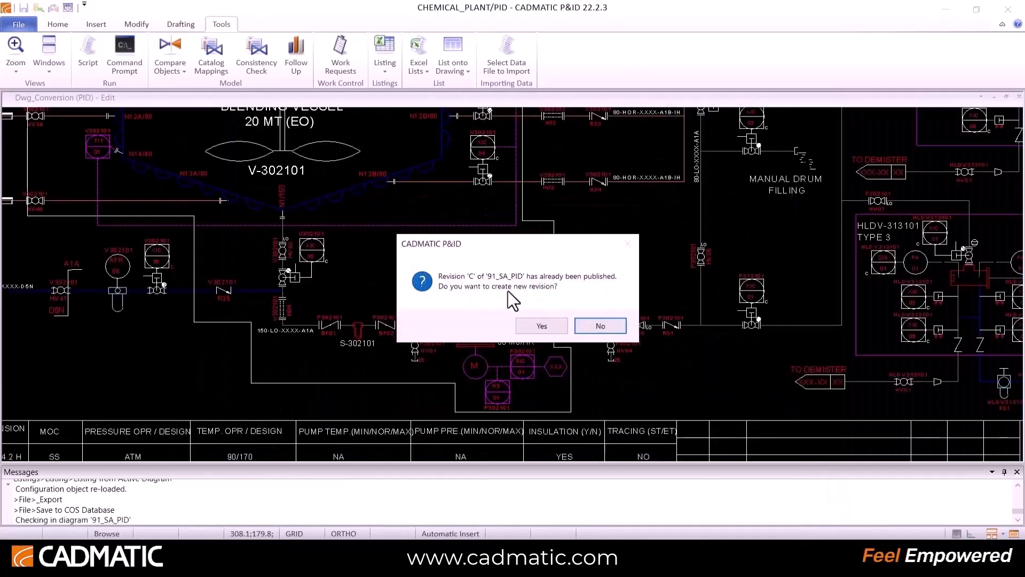
{"action": "left_click", "coordinate": [542, 325]}
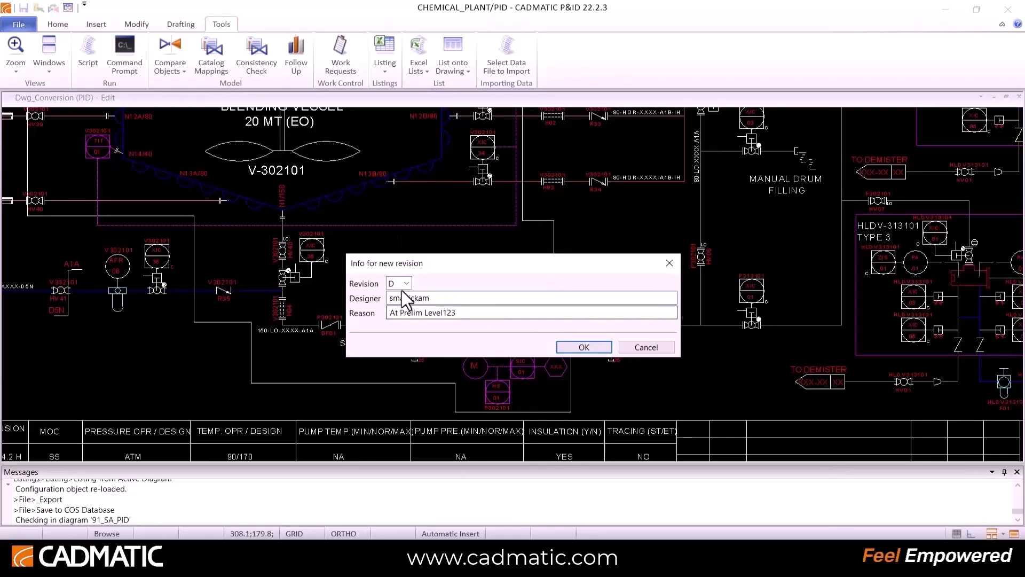
{"action": "left_click_drag", "start_coordinate": [464, 313], "coordinate": [369, 314]}
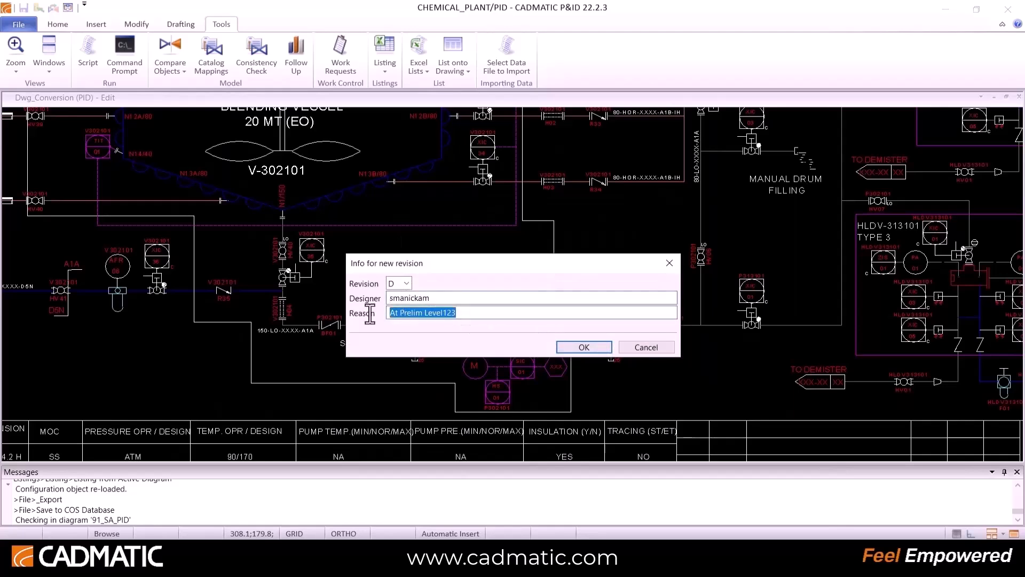
{"action": "type", "text": "Review Comments"}
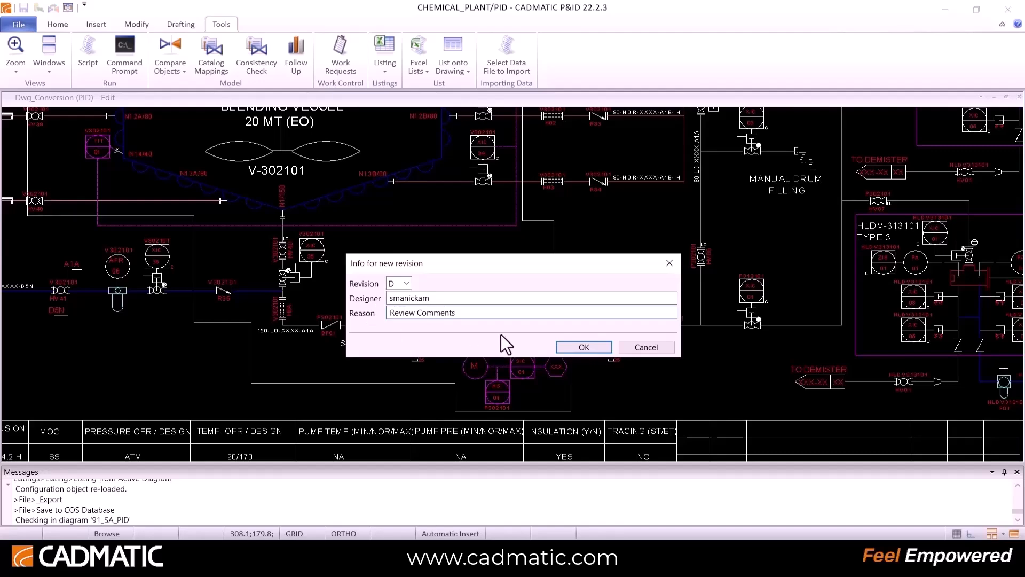
{"action": "left_click", "coordinate": [584, 347]}
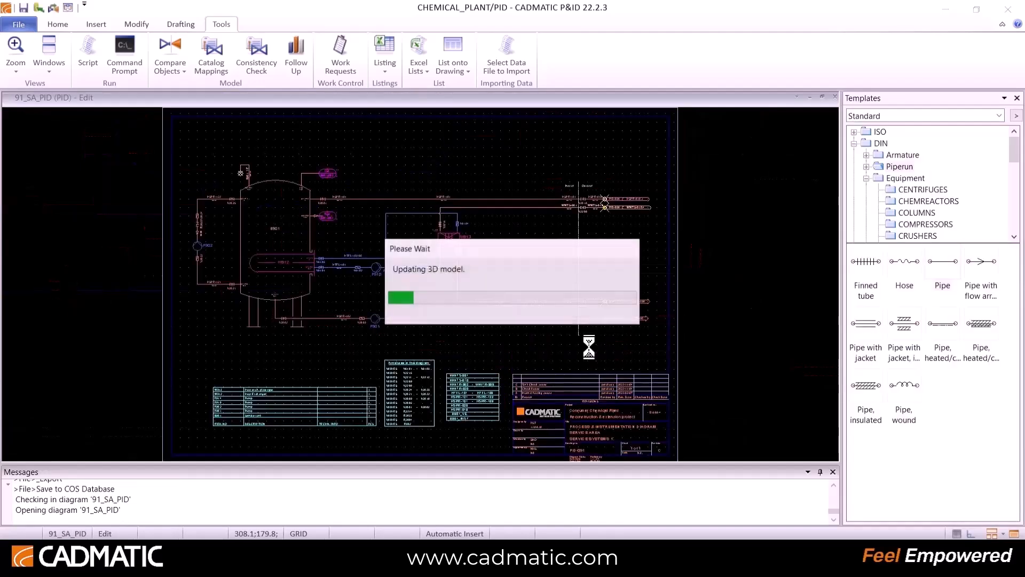
Update the integration to 3D for 91_SA_PID, continuing past the consistency check and publishing the document as well.
{"action": "scroll", "coordinate": [481, 294], "scroll_direction": "up", "scroll_amount": 3}
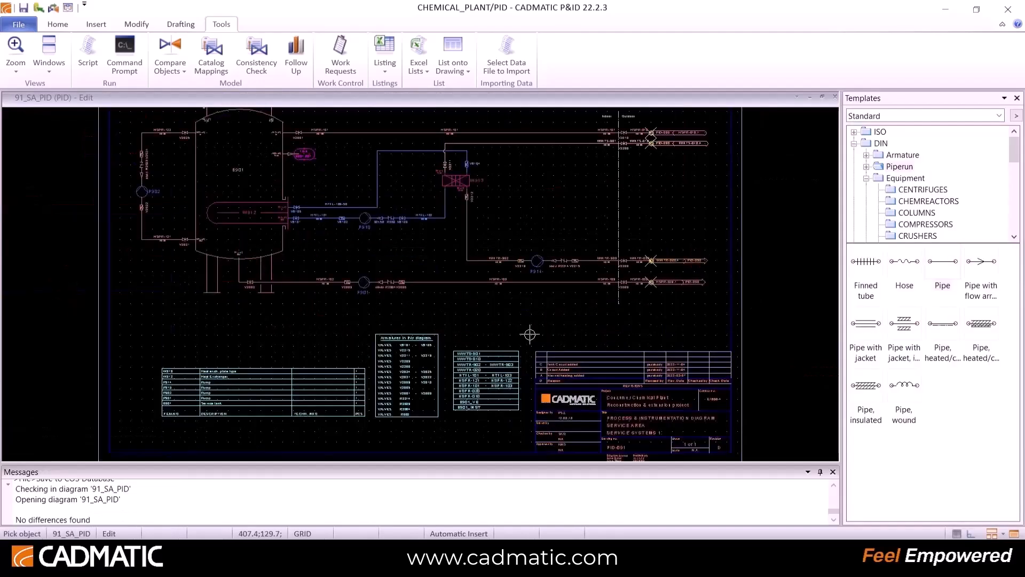
{"action": "left_click", "coordinate": [54, 8]}
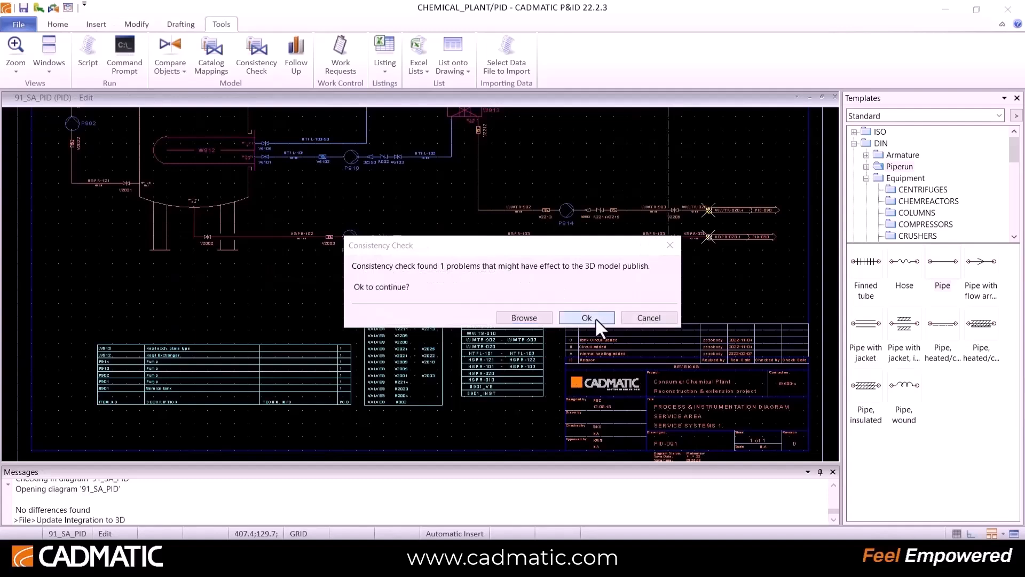
{"action": "left_click", "coordinate": [594, 317]}
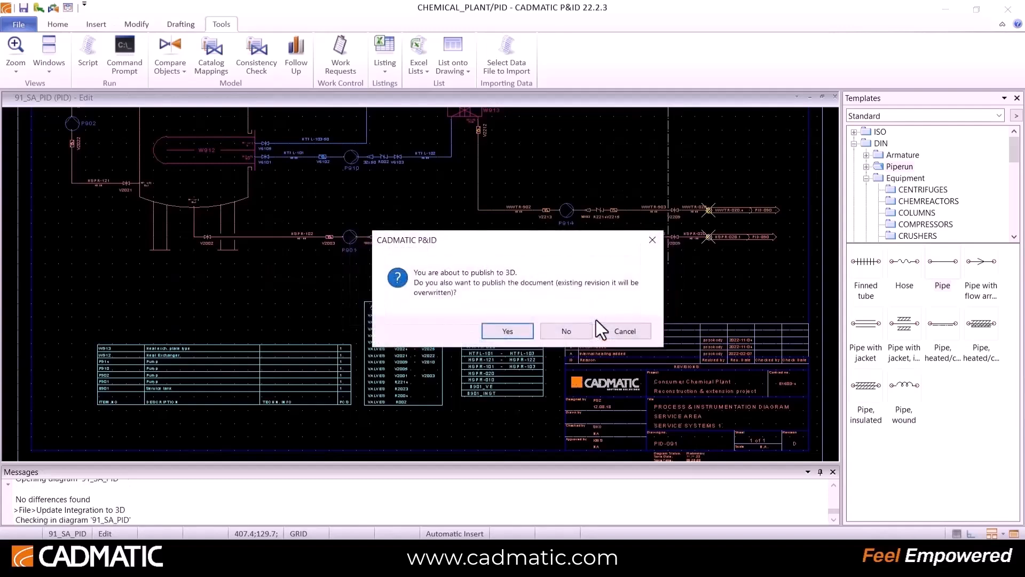
{"action": "left_click", "coordinate": [509, 330]}
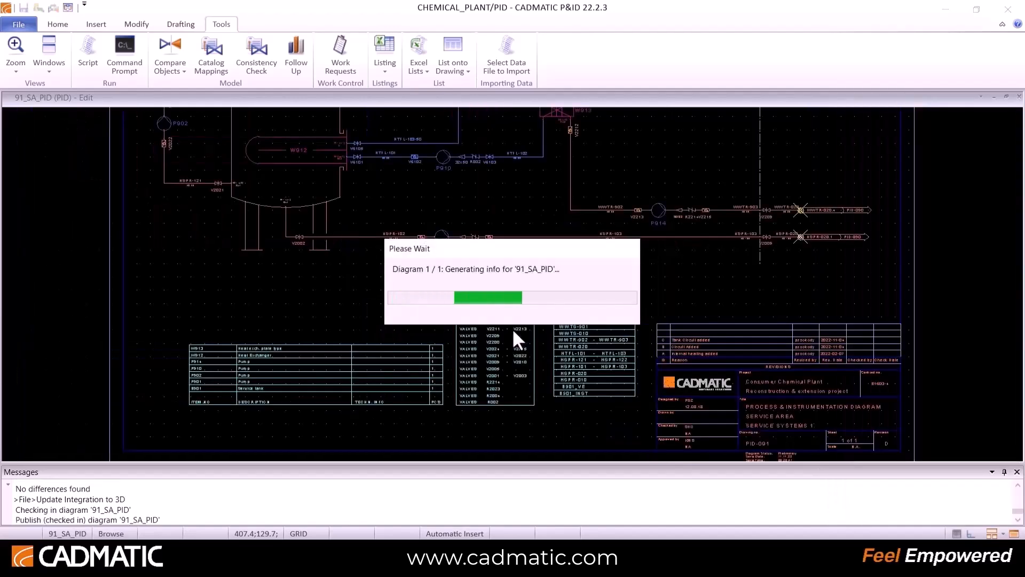
{"action": "left_click", "coordinate": [598, 325]}
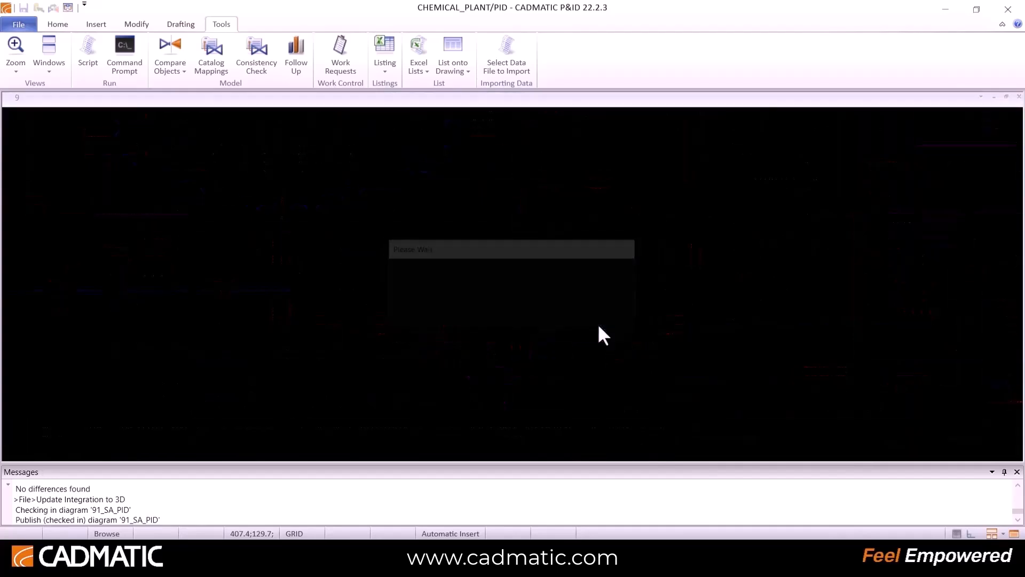
Check the title block, open Manage Diagrams and expand 91_SA_PID to examine its published revision D.
{"action": "scroll", "coordinate": [449, 259], "scroll_direction": "up", "scroll_amount": 1}
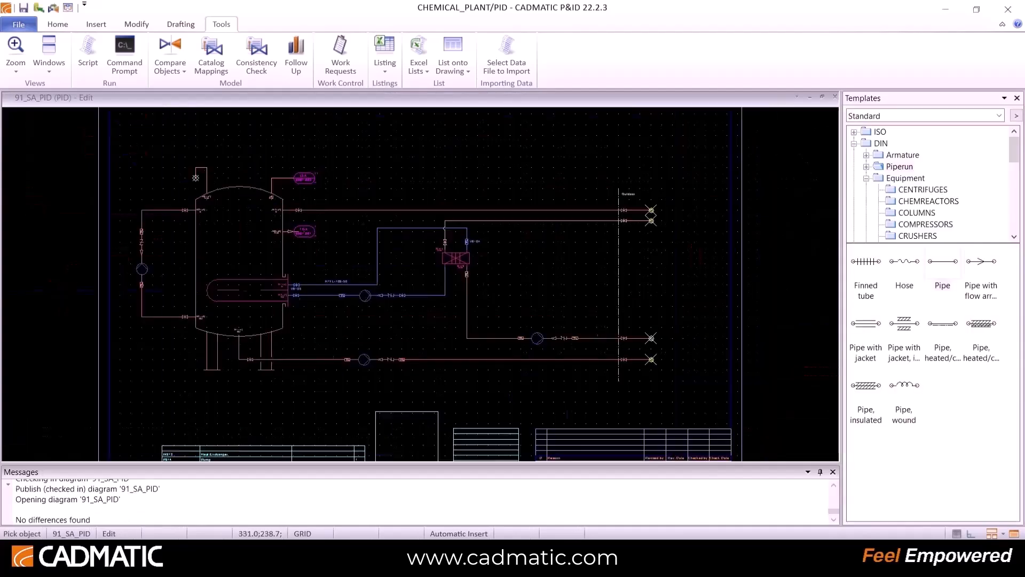
{"action": "scroll", "coordinate": [576, 436], "scroll_direction": "up", "scroll_amount": 1}
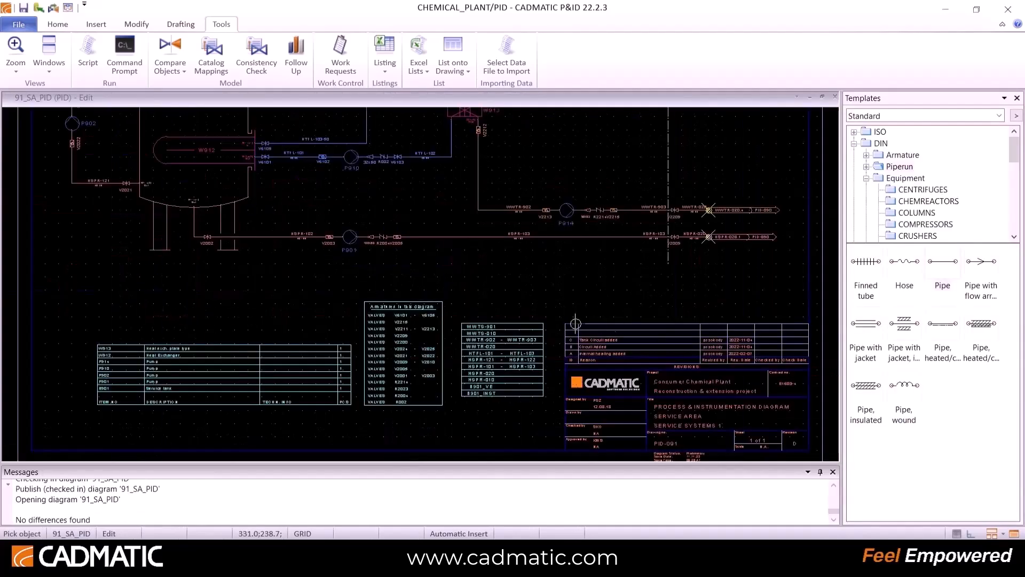
{"action": "scroll", "coordinate": [593, 328], "scroll_direction": "down", "scroll_amount": 2}
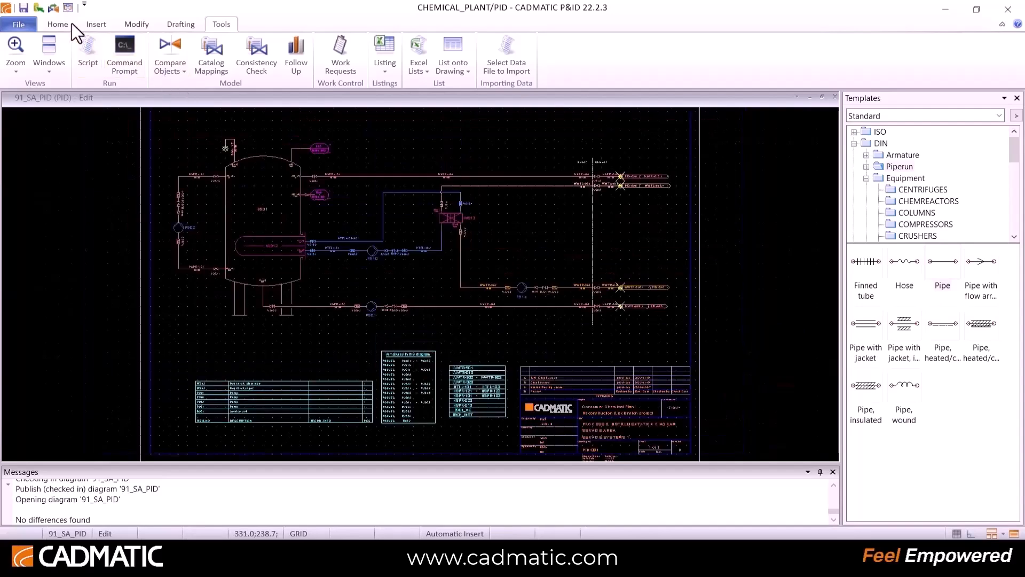
{"action": "left_click", "coordinate": [68, 9]}
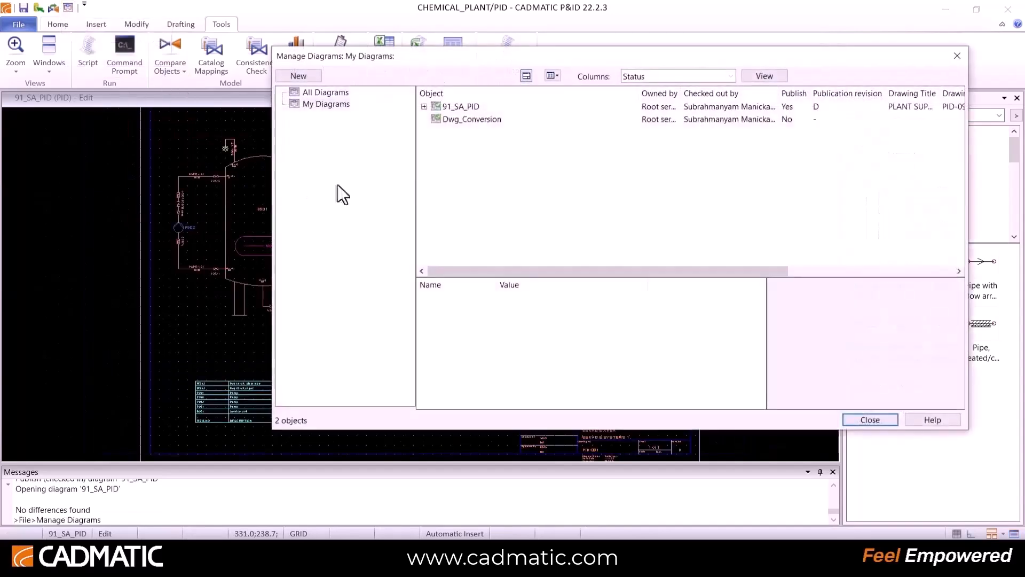
{"action": "left_click", "coordinate": [424, 106]}
{"action": "left_click", "coordinate": [457, 181]}
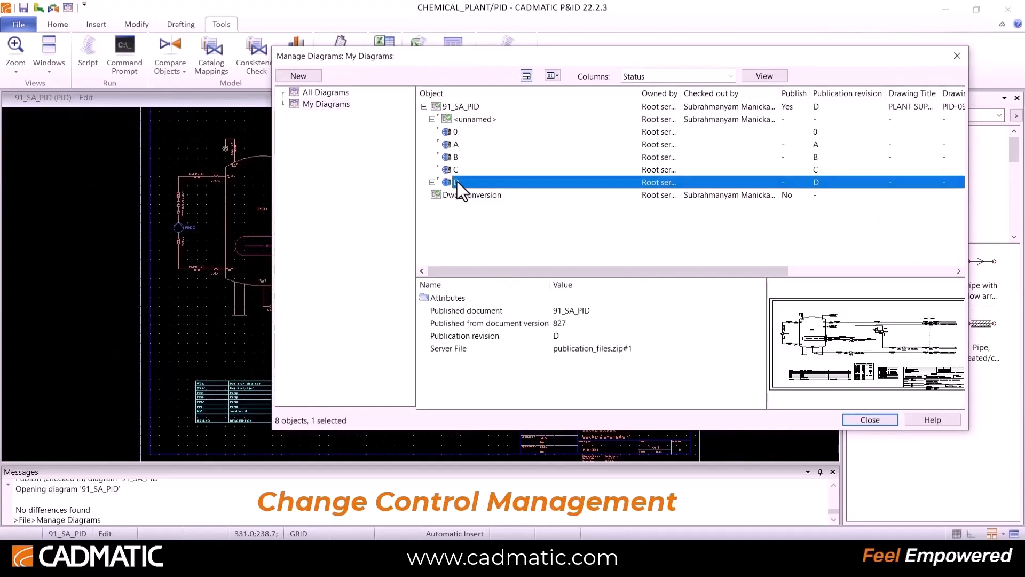
Examine published revision C of 91_SA_PID and select revisions C and D together for comparison.
{"action": "left_click", "coordinate": [459, 169]}
{"action": "left_click", "coordinate": [459, 182]}
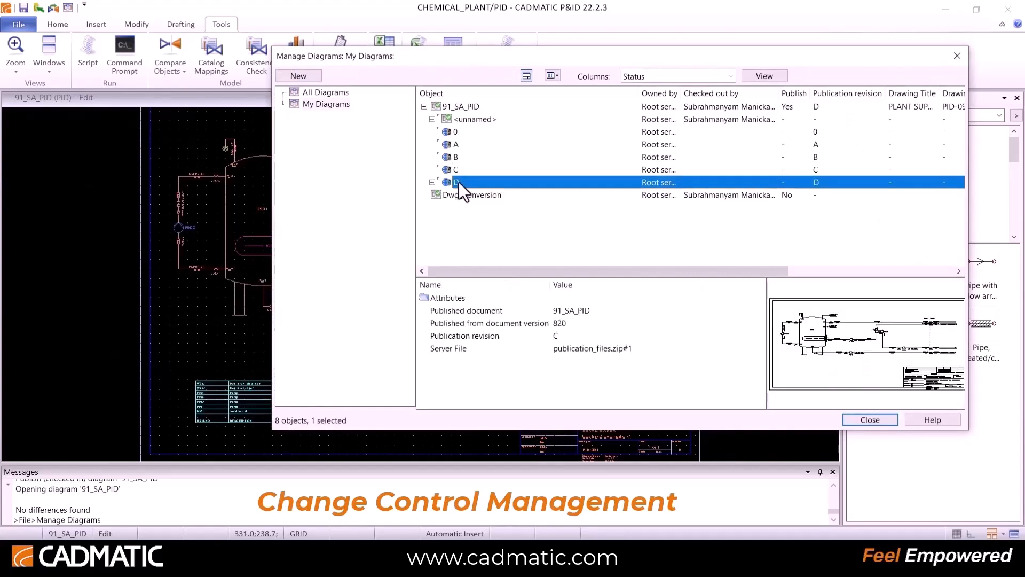
{"action": "left_click", "coordinate": [457, 169], "text": "ctrl"}
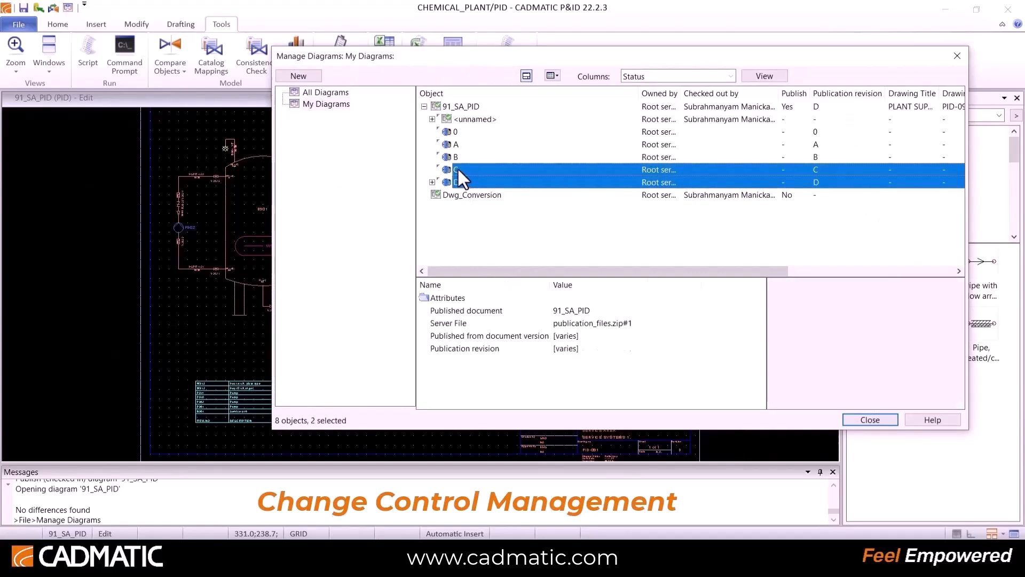
{"action": "right_click", "coordinate": [458, 169]}
{"action": "left_click", "coordinate": [487, 190]}
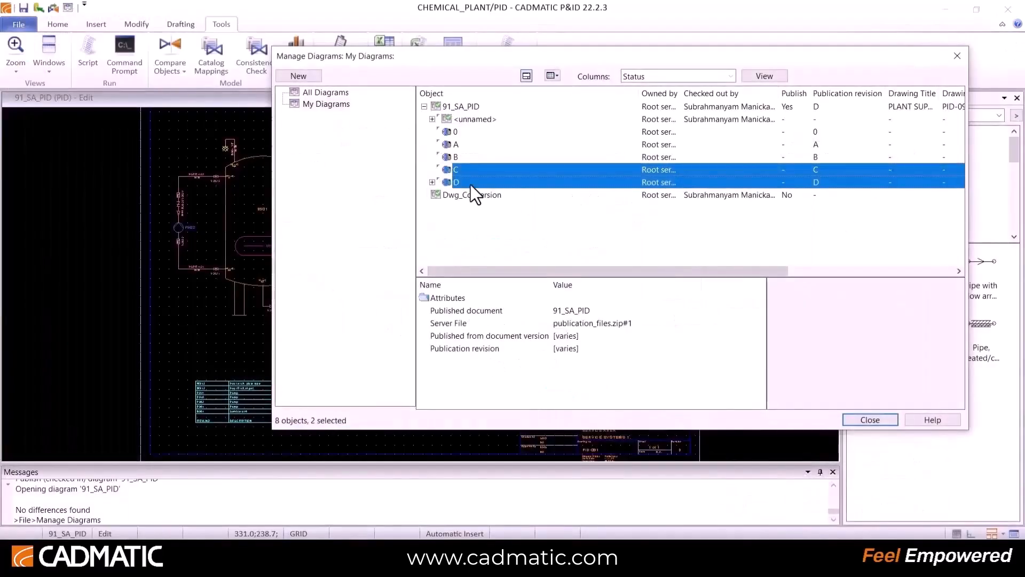
Check the DWG 2013 export option for published revision D of 91_SA_PID, cancel the export and look at the actions for revision C.
{"action": "left_click", "coordinate": [466, 182]}
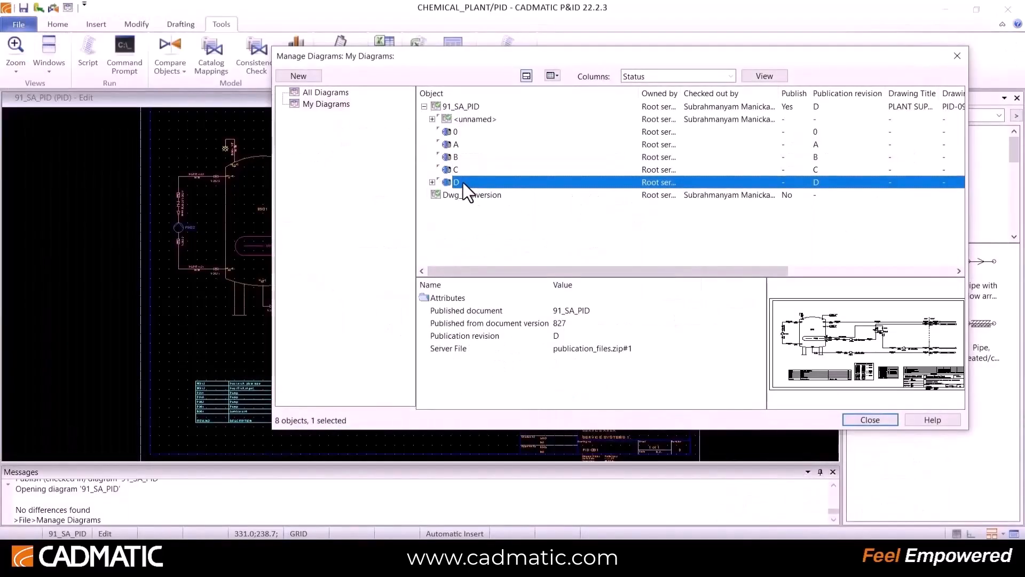
{"action": "right_click", "coordinate": [463, 182]}
{"action": "left_click", "coordinate": [501, 226]}
{"action": "left_click", "coordinate": [441, 270]}
{"action": "left_click", "coordinate": [469, 275]}
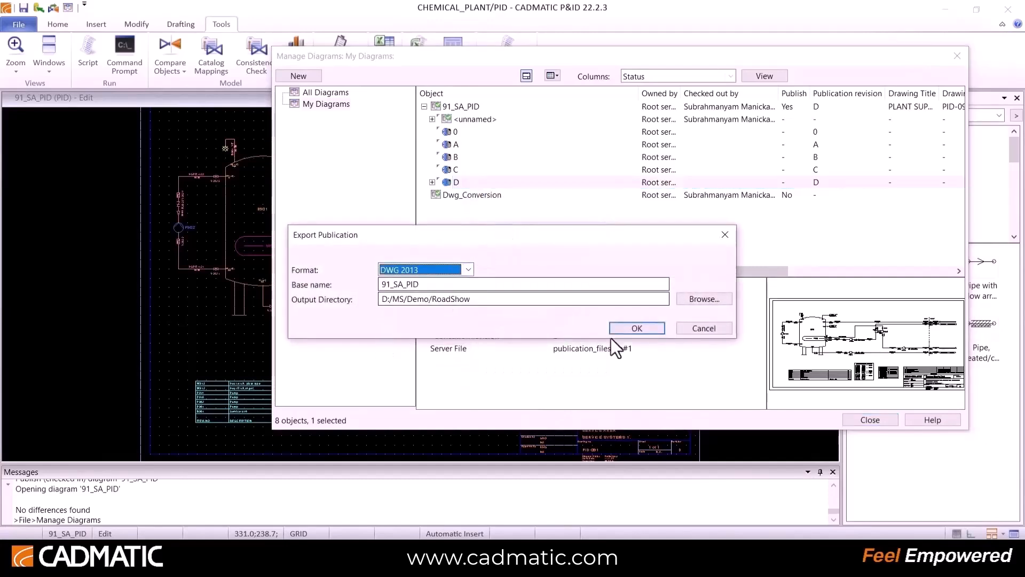
{"action": "left_click", "coordinate": [704, 328]}
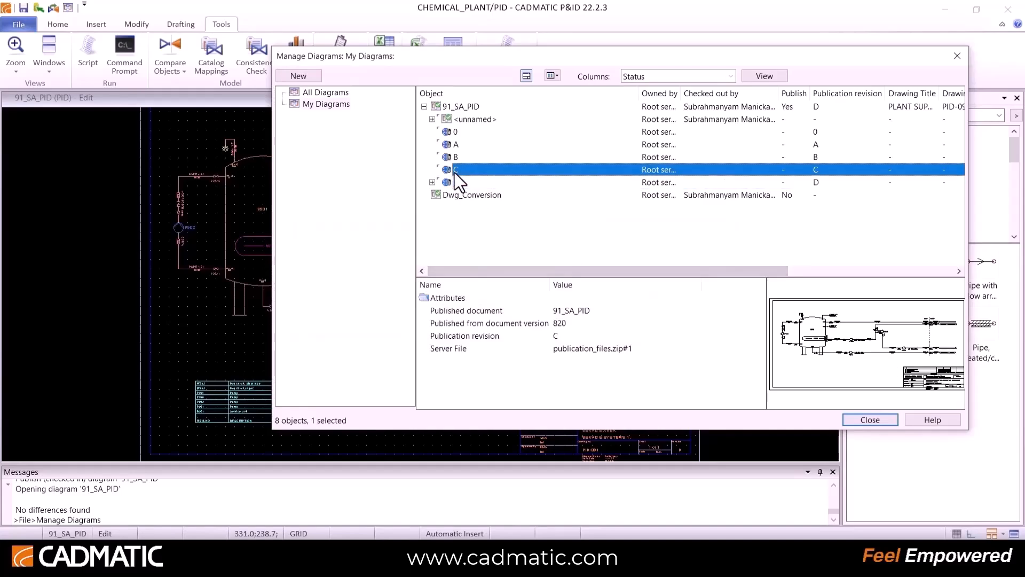
{"action": "right_click", "coordinate": [457, 181]}
{"action": "left_click", "coordinate": [495, 218]}
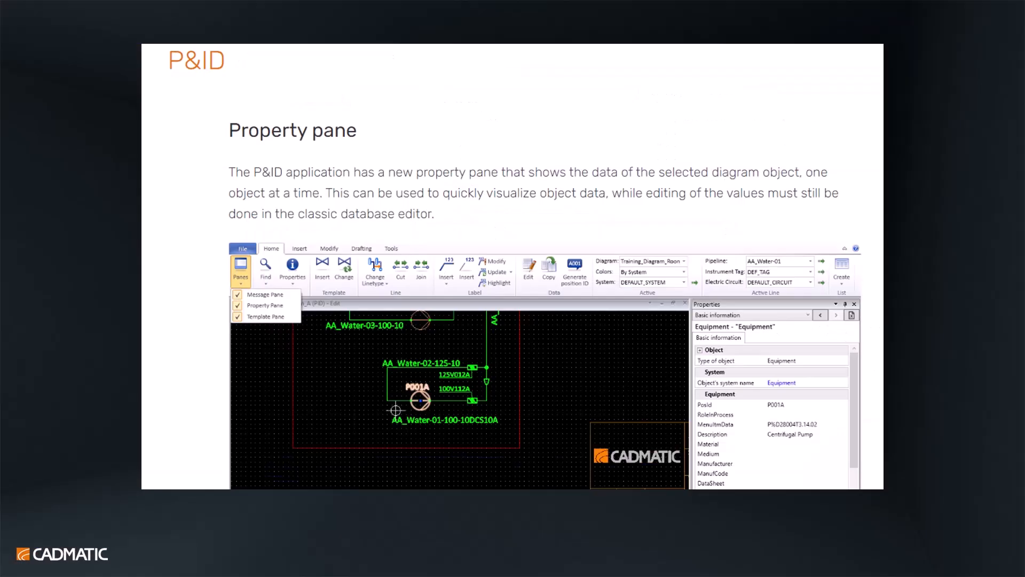